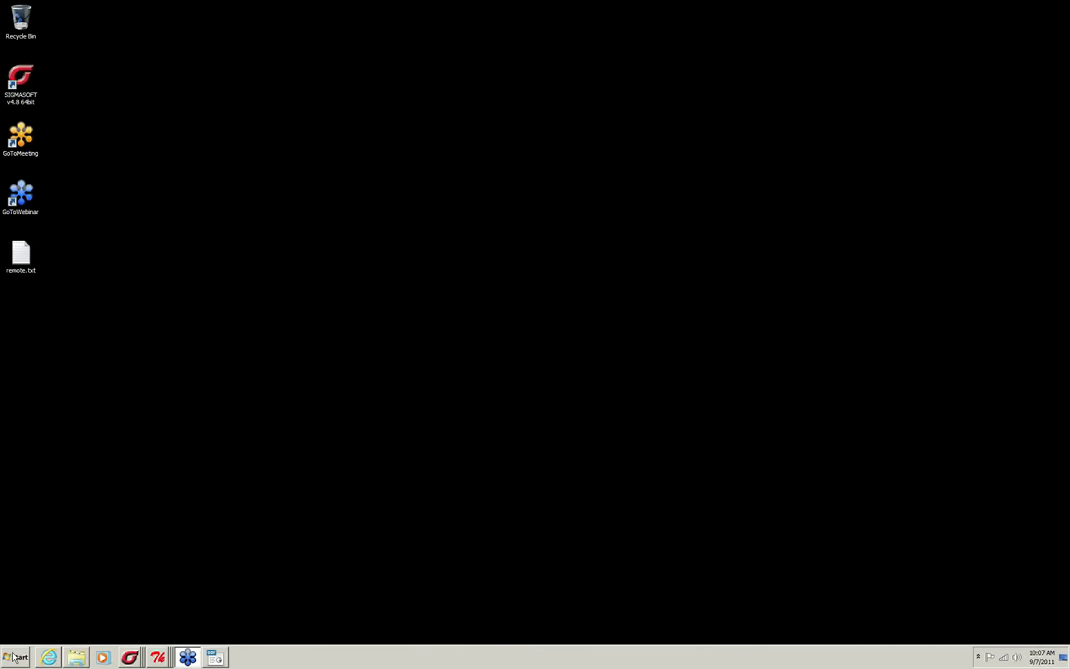
- Start SIGMASOFT and open the project Webinar_Moldbase_Conf.db from the v01 folder
double_click(24, 87)
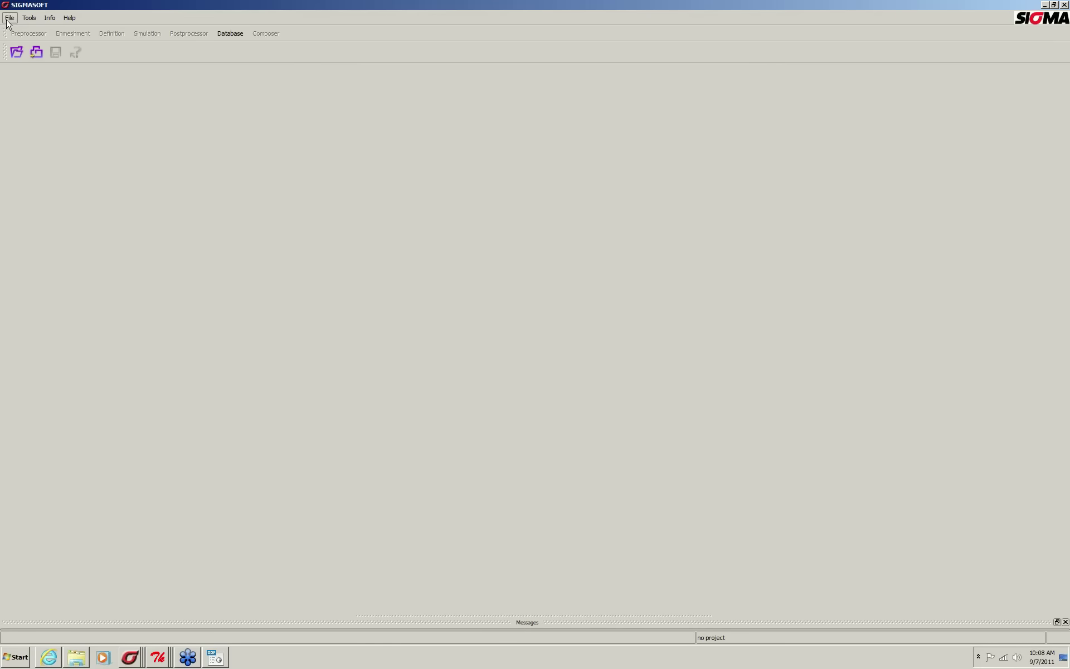
click(8, 20)
click(24, 33)
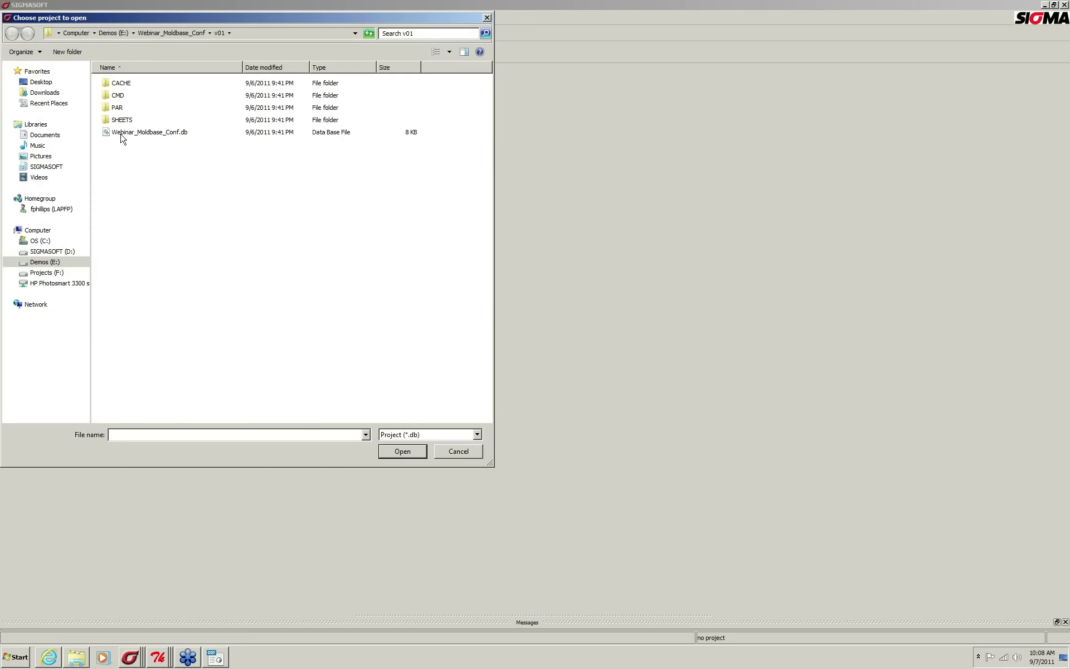
click(123, 134)
click(390, 452)
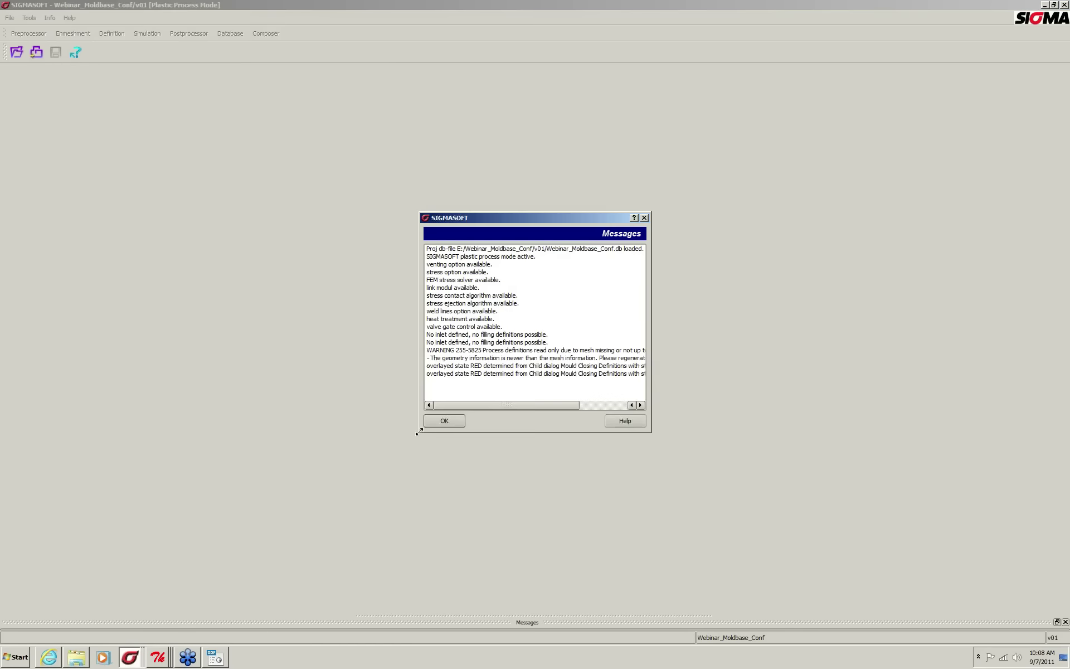
click(445, 422)
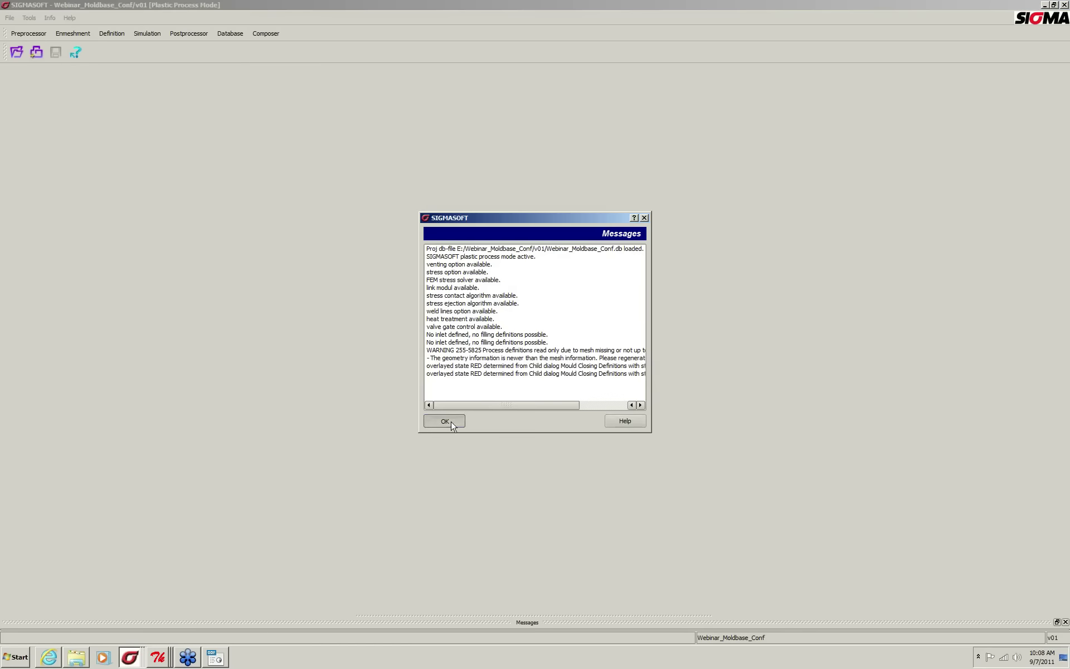
- Load the mold base geometry in the Preprocessor and rotate the model until the locating ring plate faces up
click(27, 35)
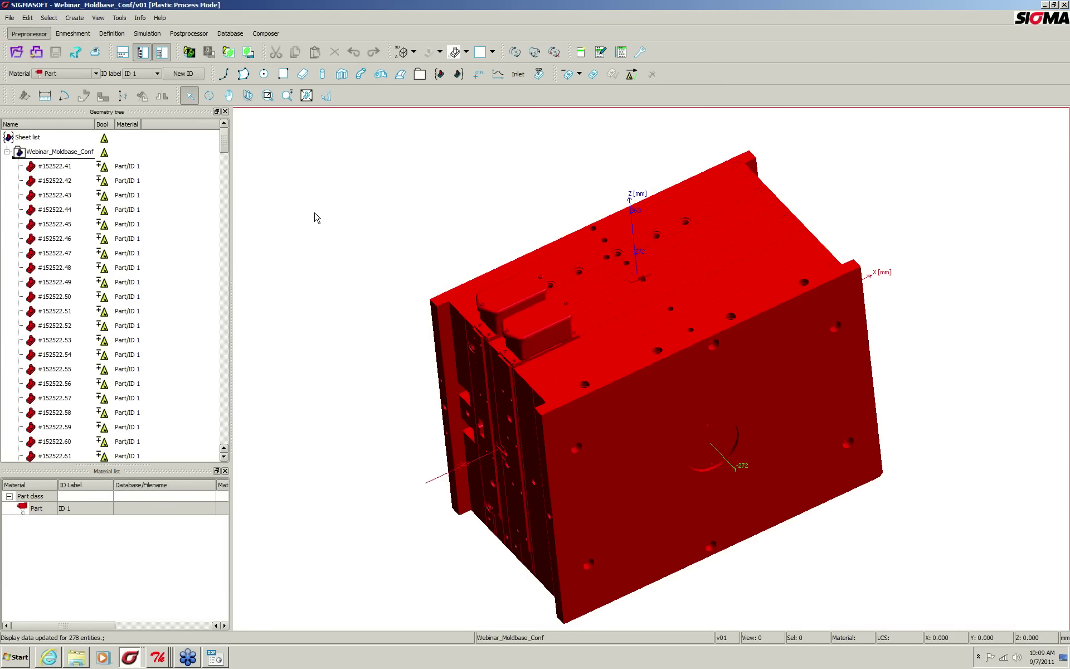
click(209, 95)
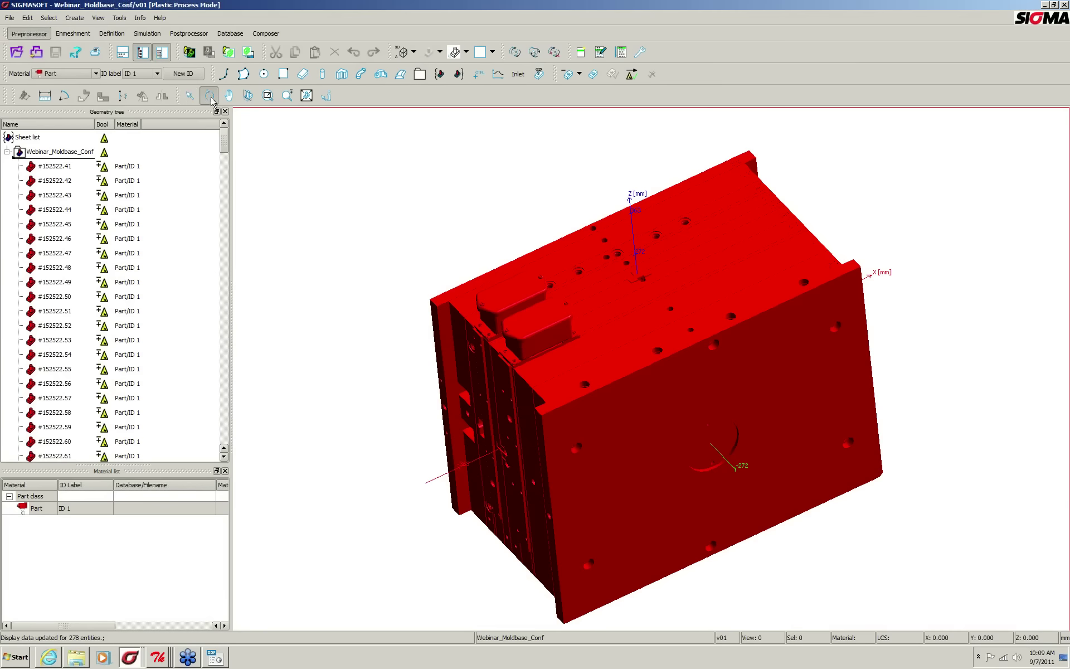
drag(332, 215, 630, 338)
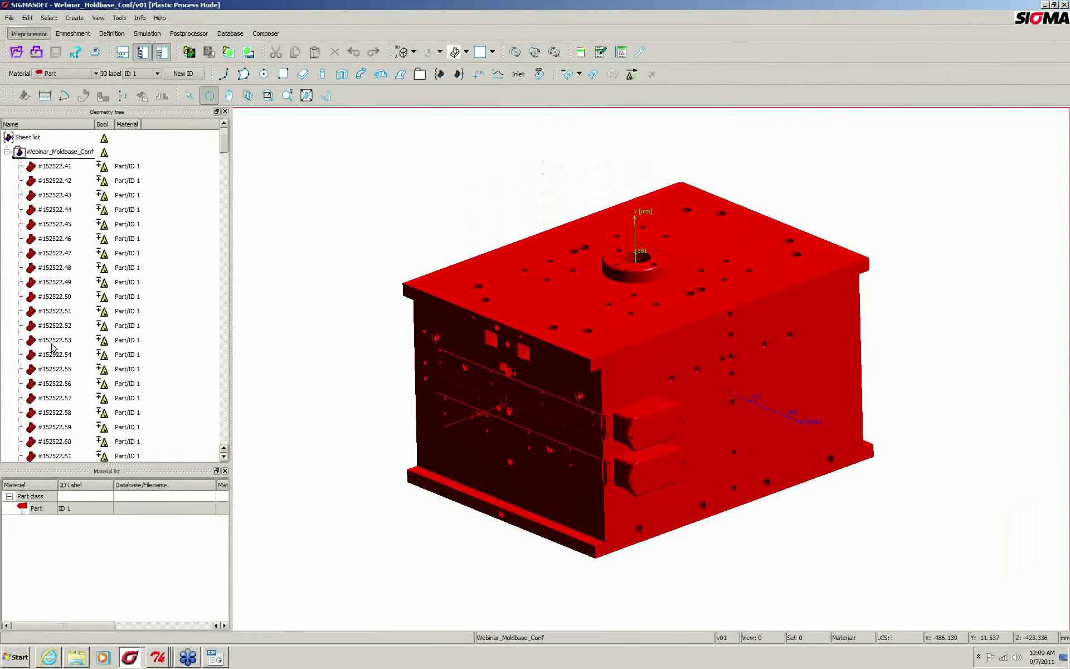
- Pick individual volumes of the mold base, including #152522.47, Plate 2 and Top Plate, to identify them in the geometry tree
click(57, 166)
drag(58, 184, 58, 256)
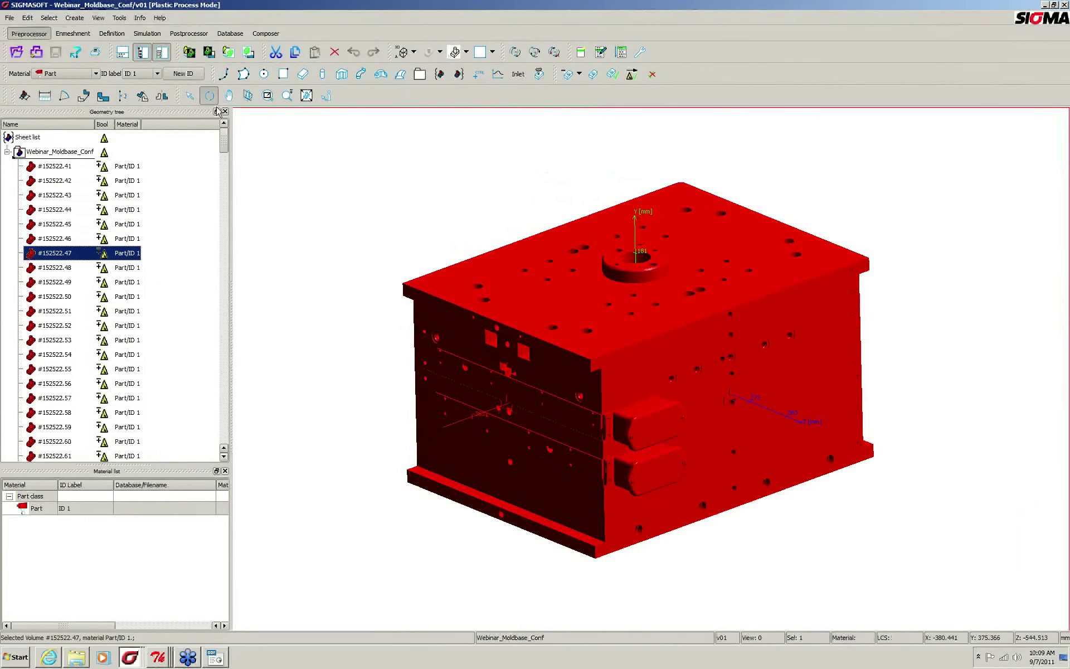
click(189, 95)
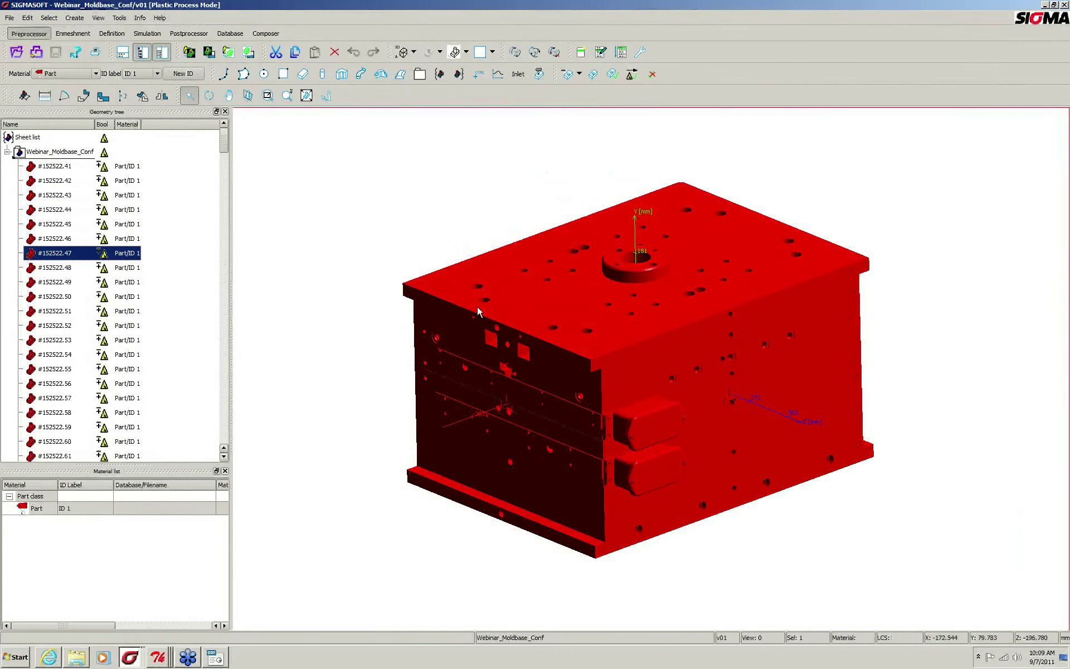
click(528, 319)
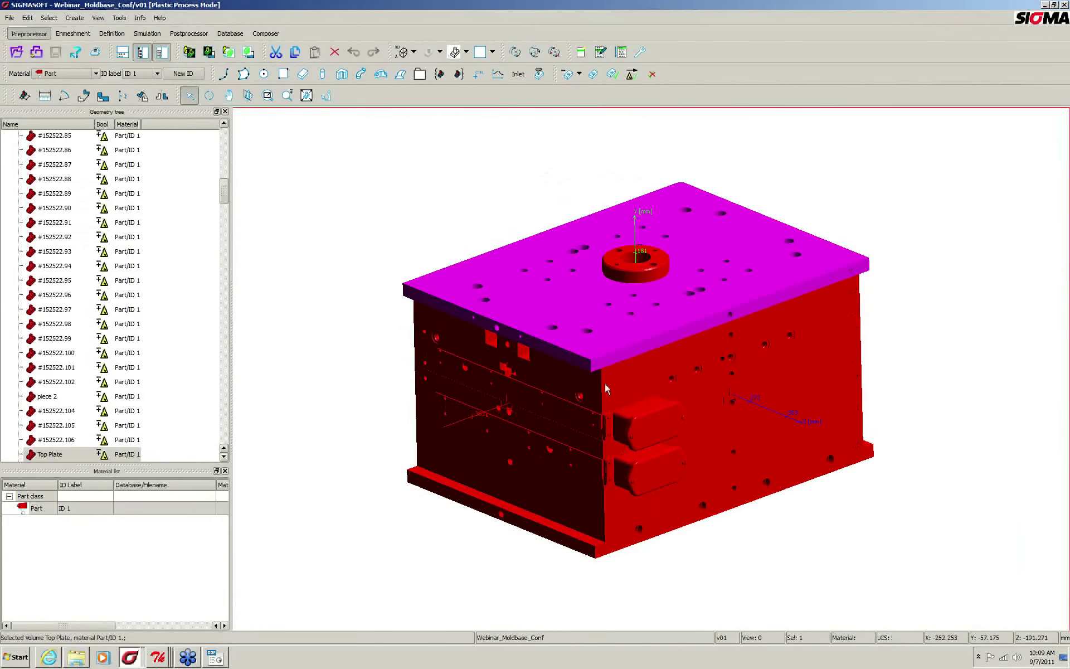
click(620, 367)
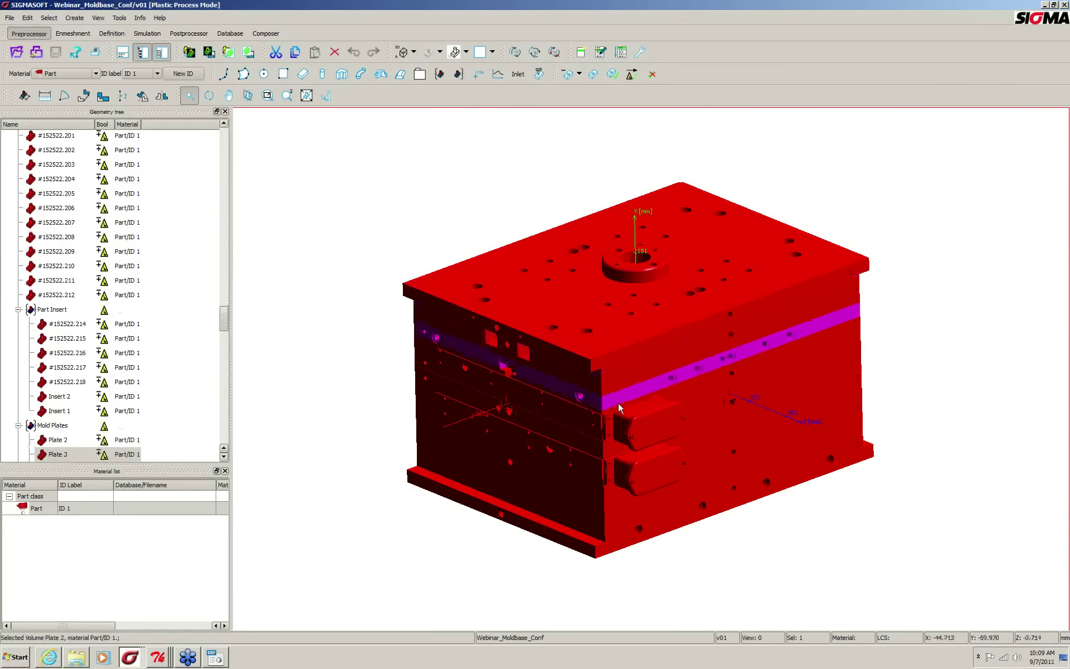
click(568, 335)
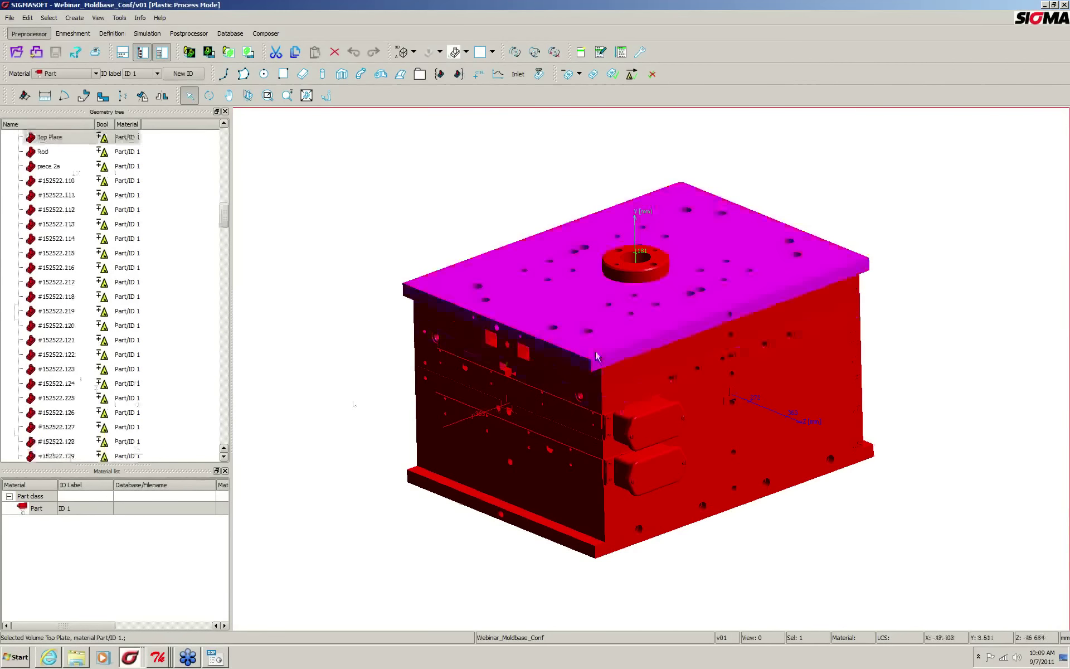
- Hide the Top Plate to view the pockets beneath it, and show the plate again
right_click(73, 137)
click(83, 173)
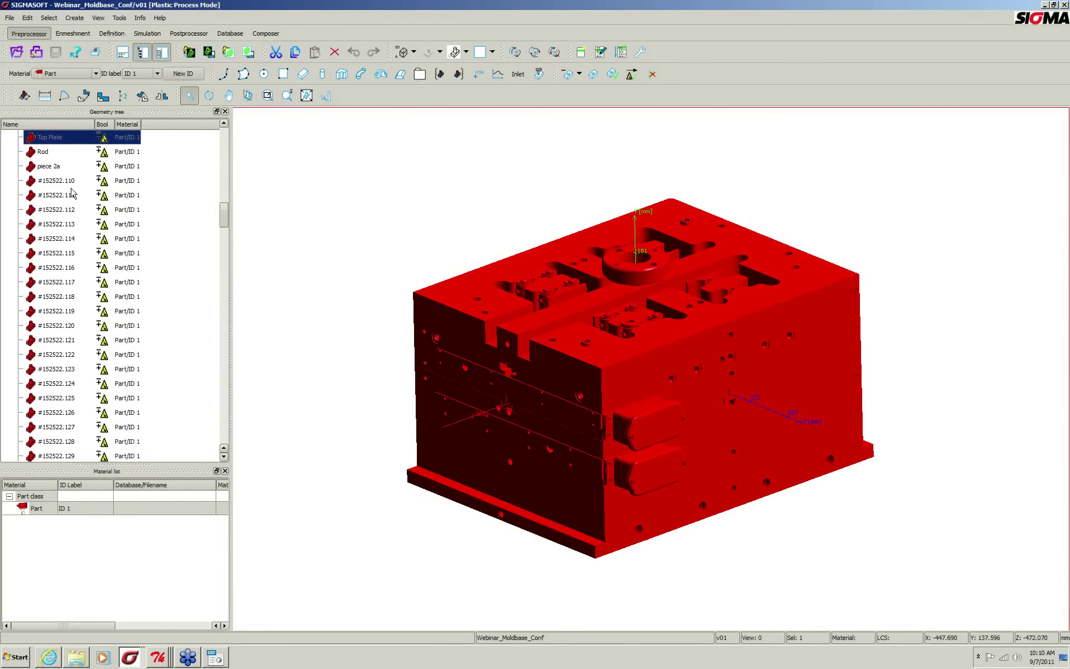
right_click(86, 147)
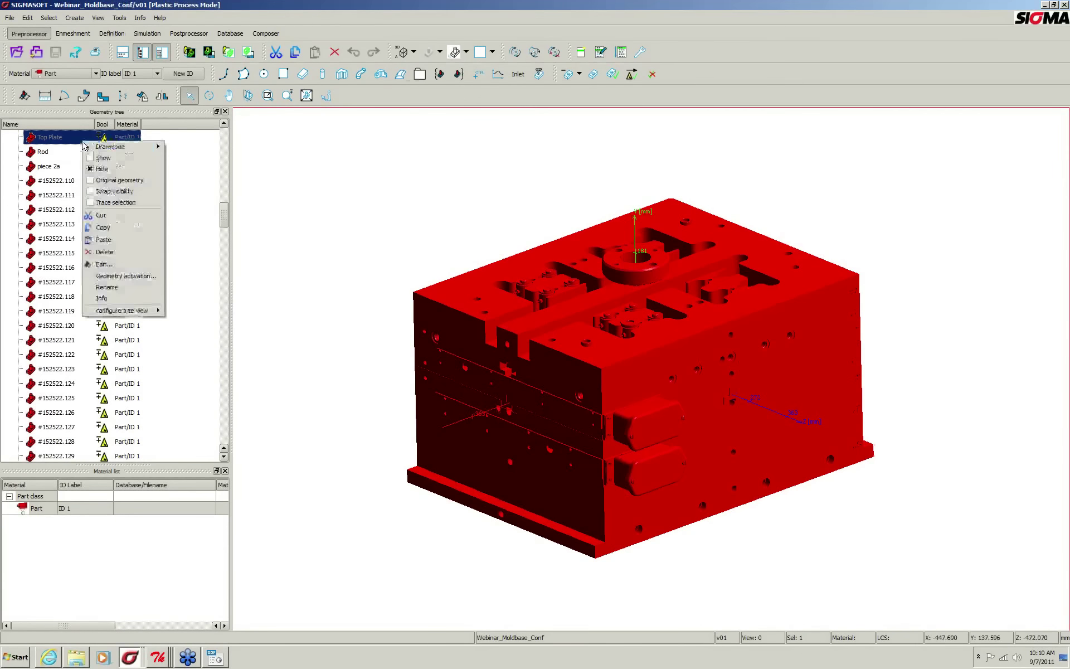
click(96, 160)
- Exit SIGMASOFT and switch to the SIGMApost window containing the Example_Gear v06 results
click(10, 18)
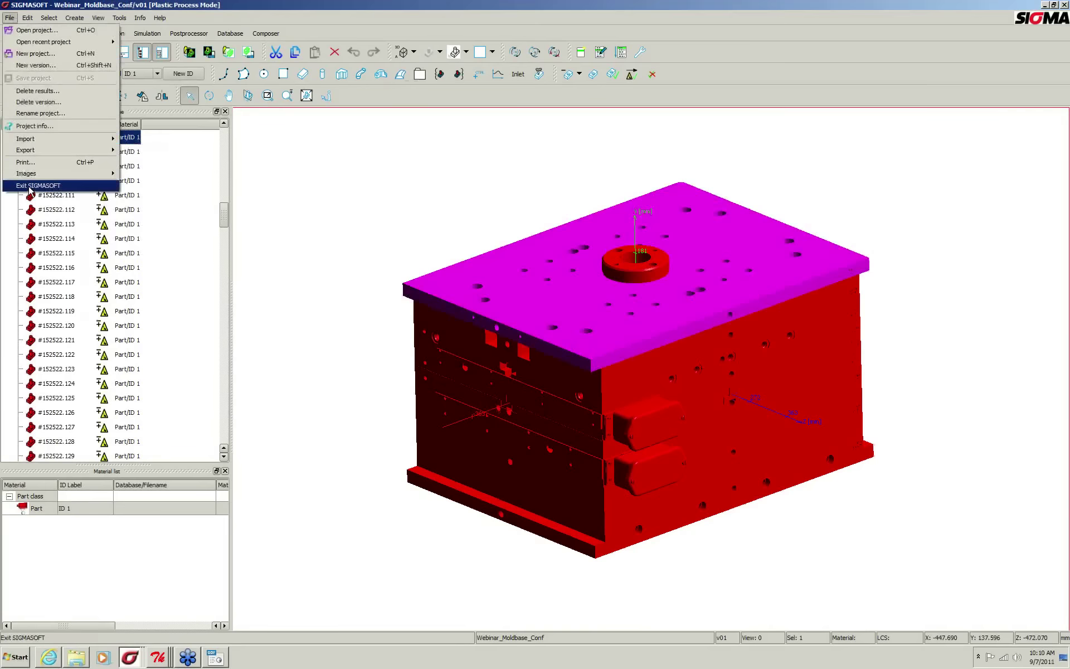
click(30, 186)
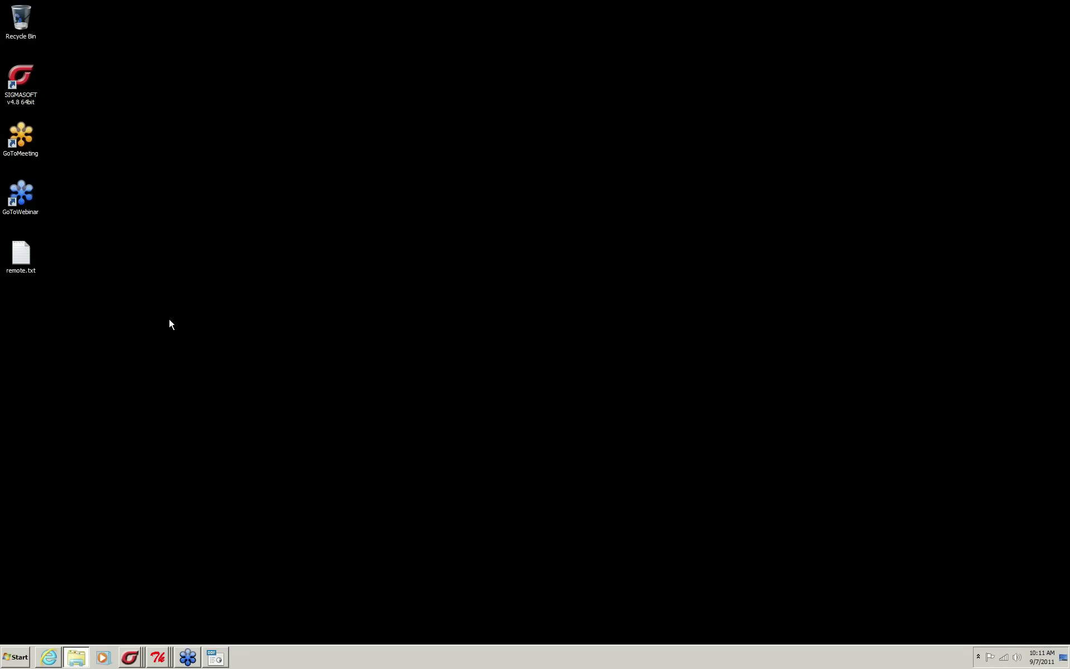
click(157, 656)
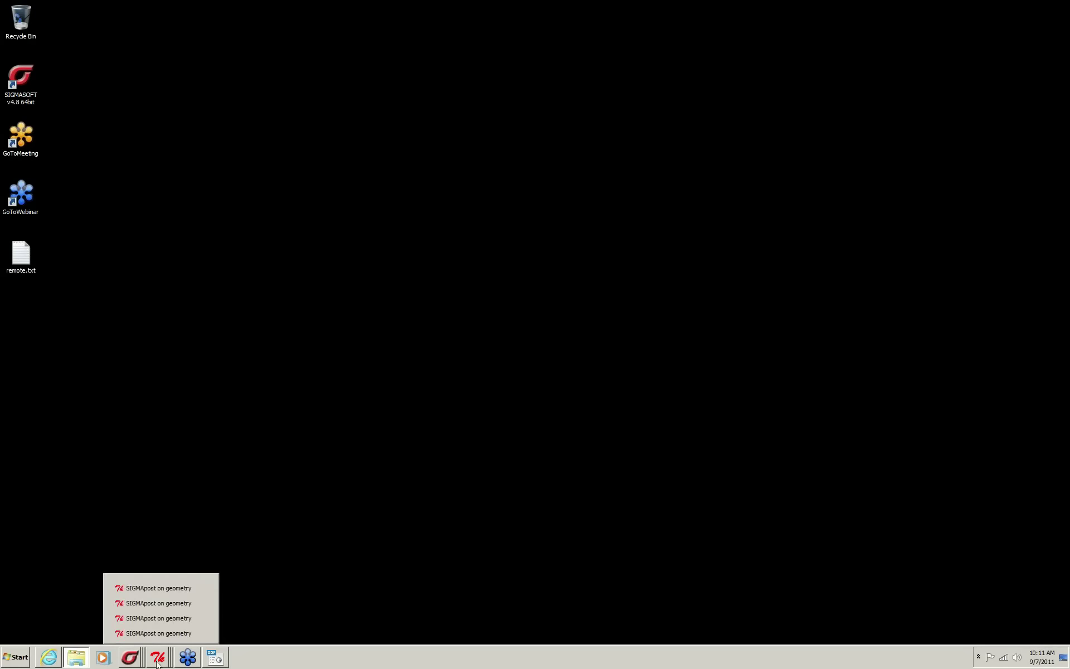
click(162, 631)
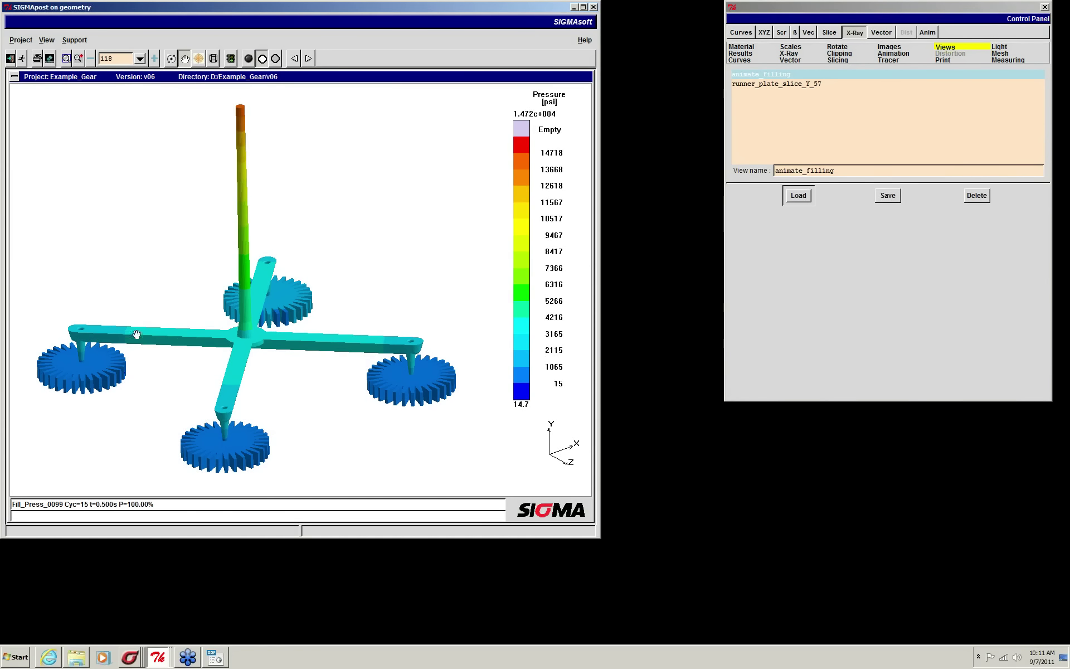
- Animate the Filling Pressure results of Cycle_015 up to result 40 and leave animation mode
click(740, 53)
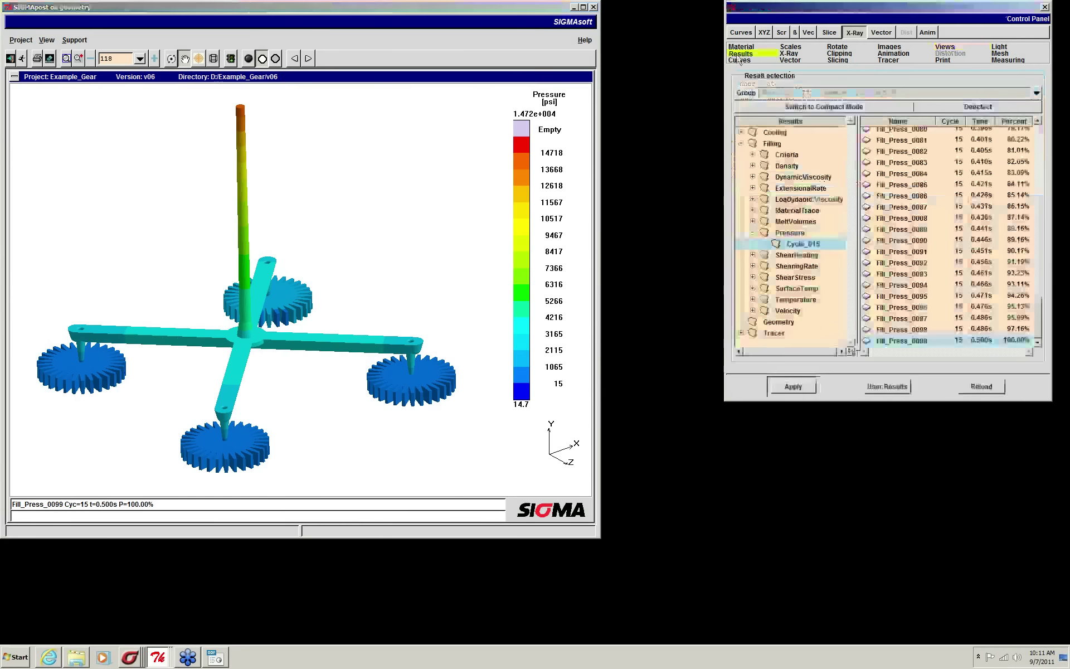
click(894, 54)
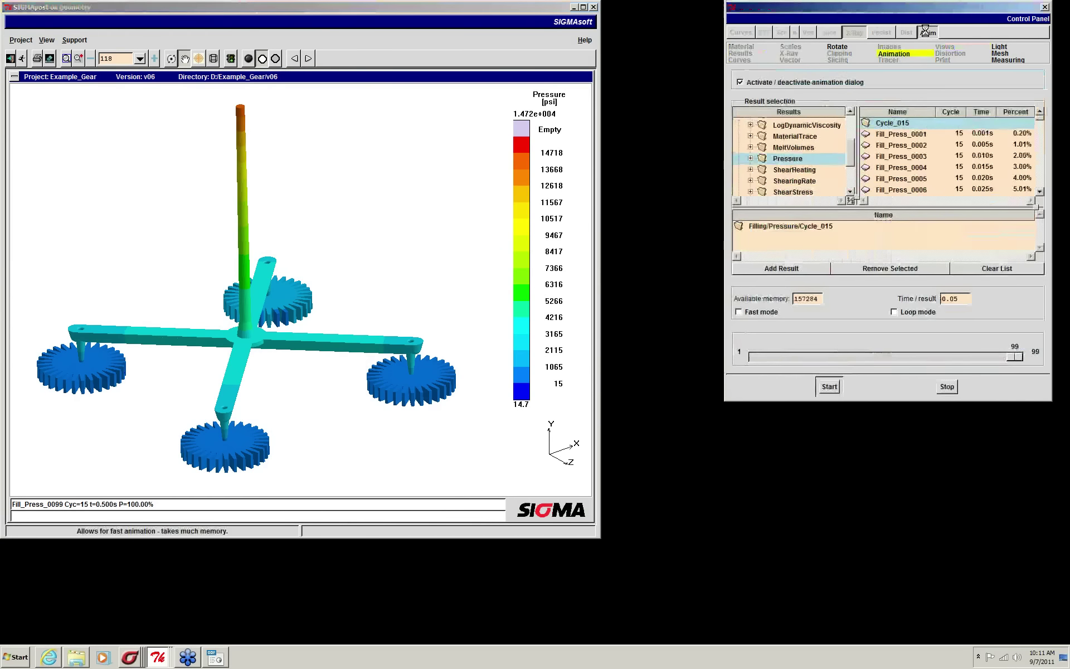
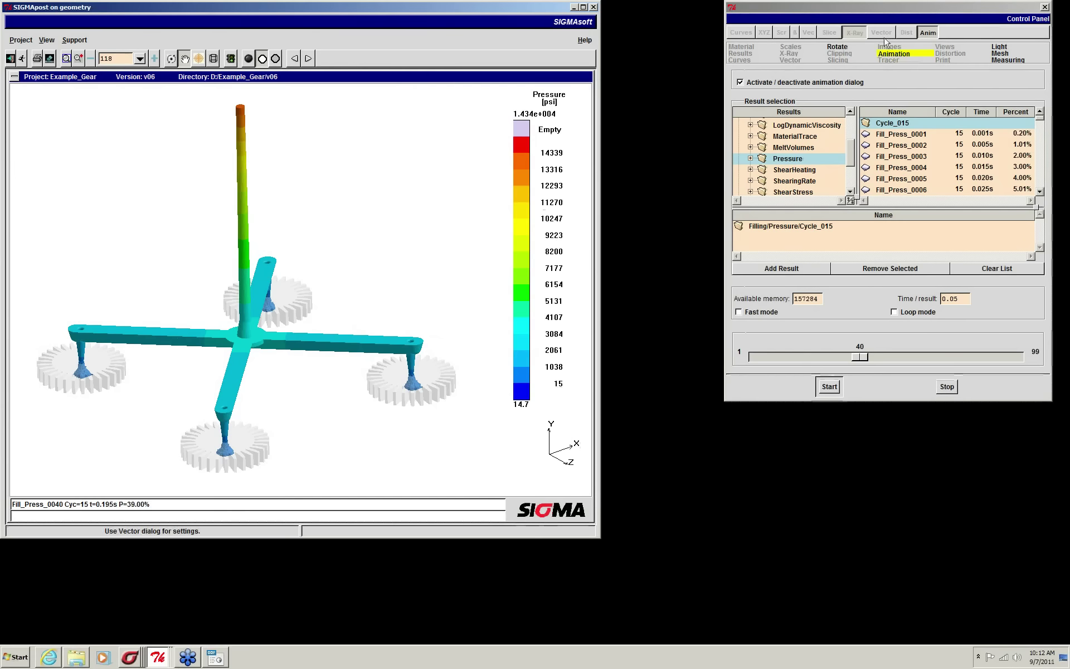
click(927, 33)
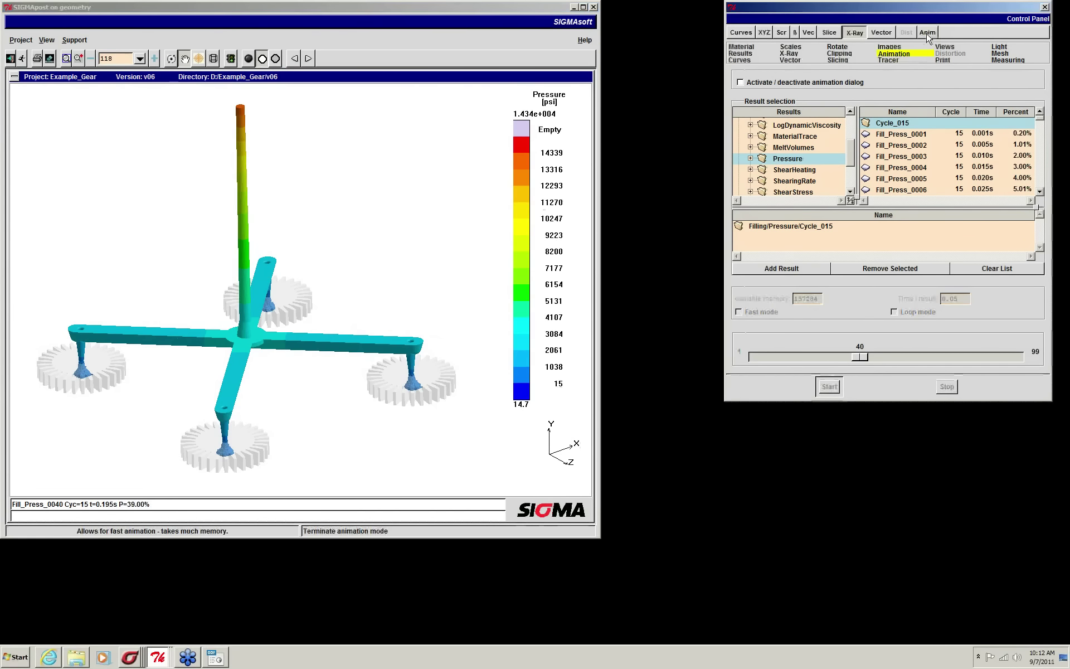
- Display the Movable Half B Core Plate together with Part IDs 1, 2 and 3
click(739, 47)
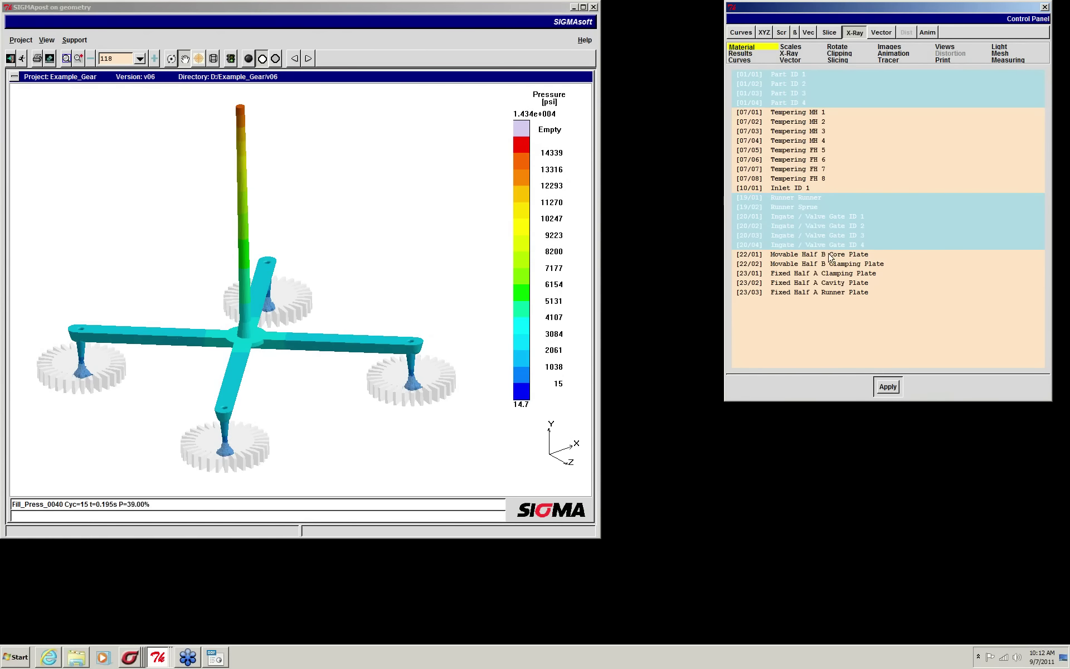
click(811, 256)
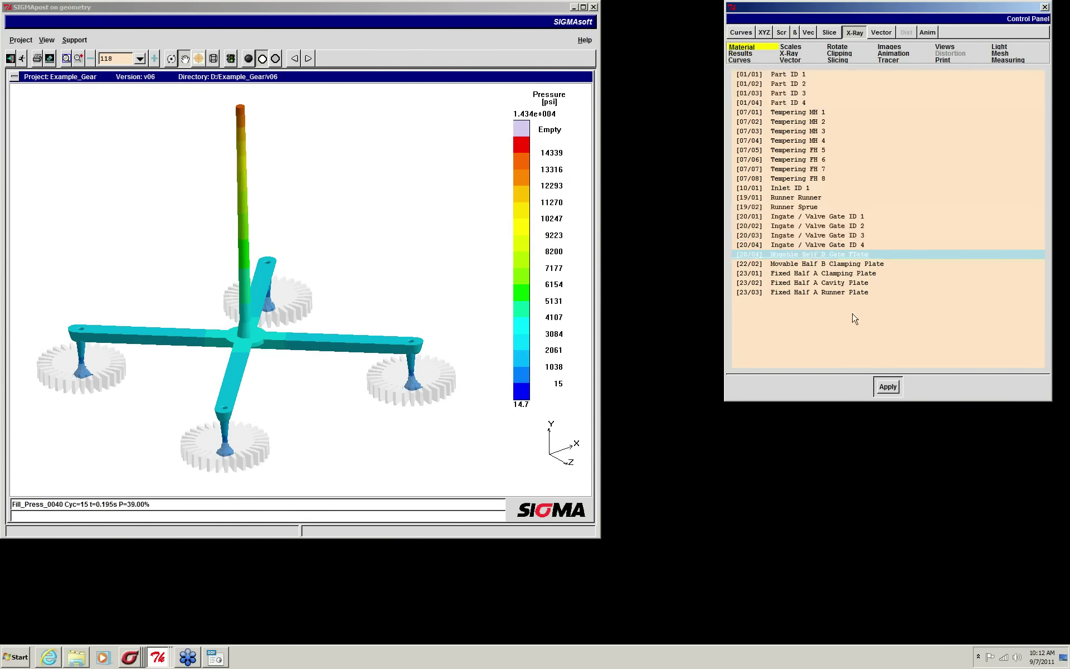
click(890, 387)
click(889, 387)
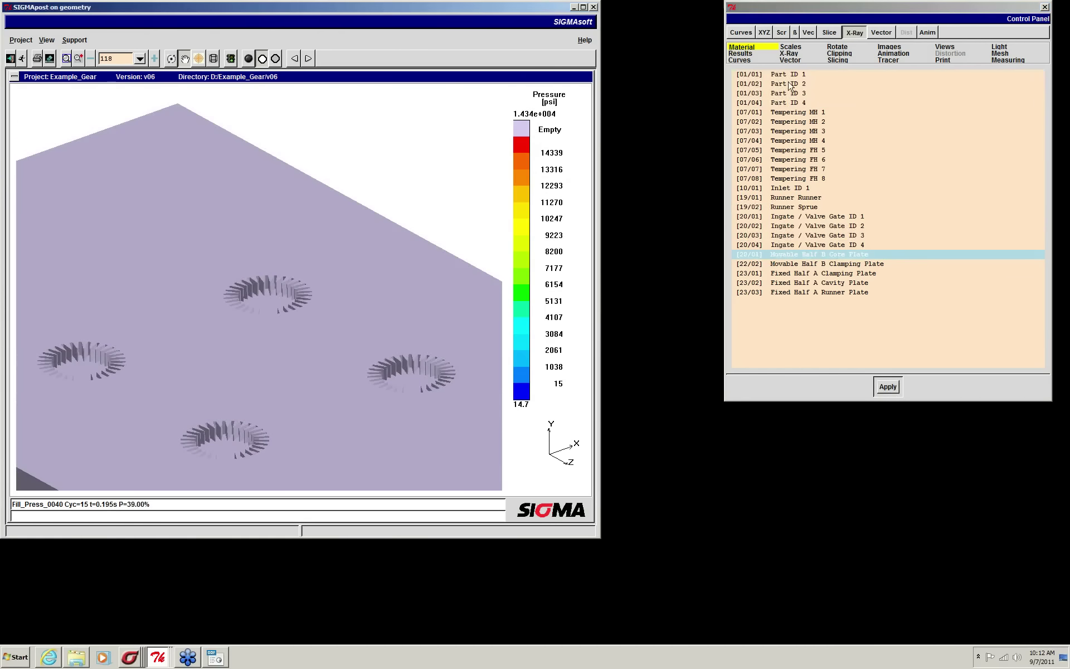
drag(788, 77, 787, 98)
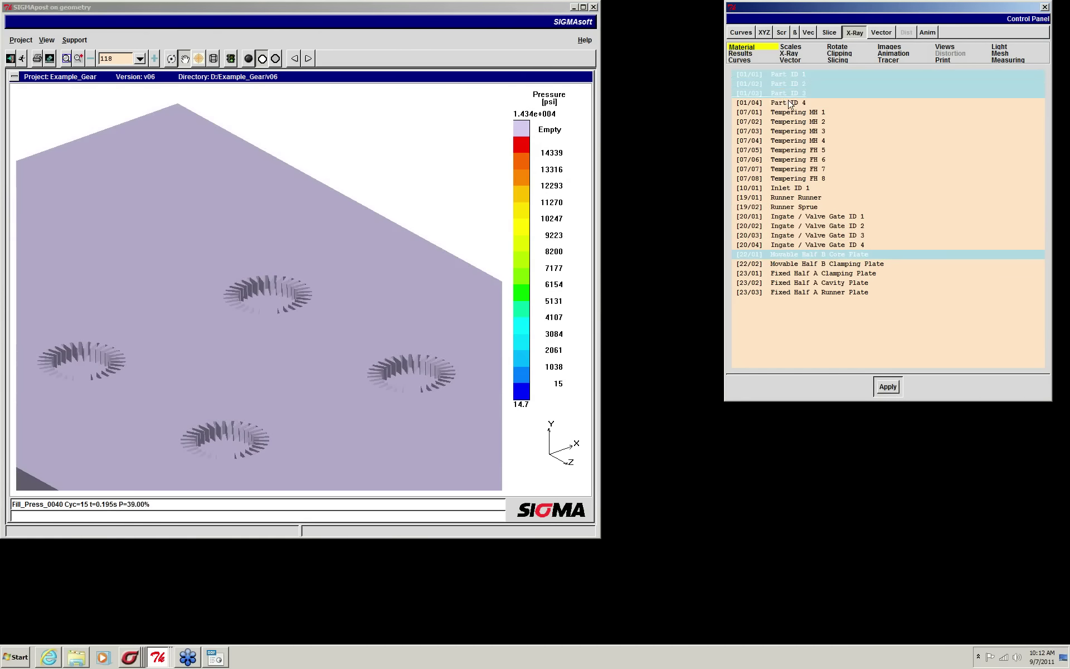
click(887, 386)
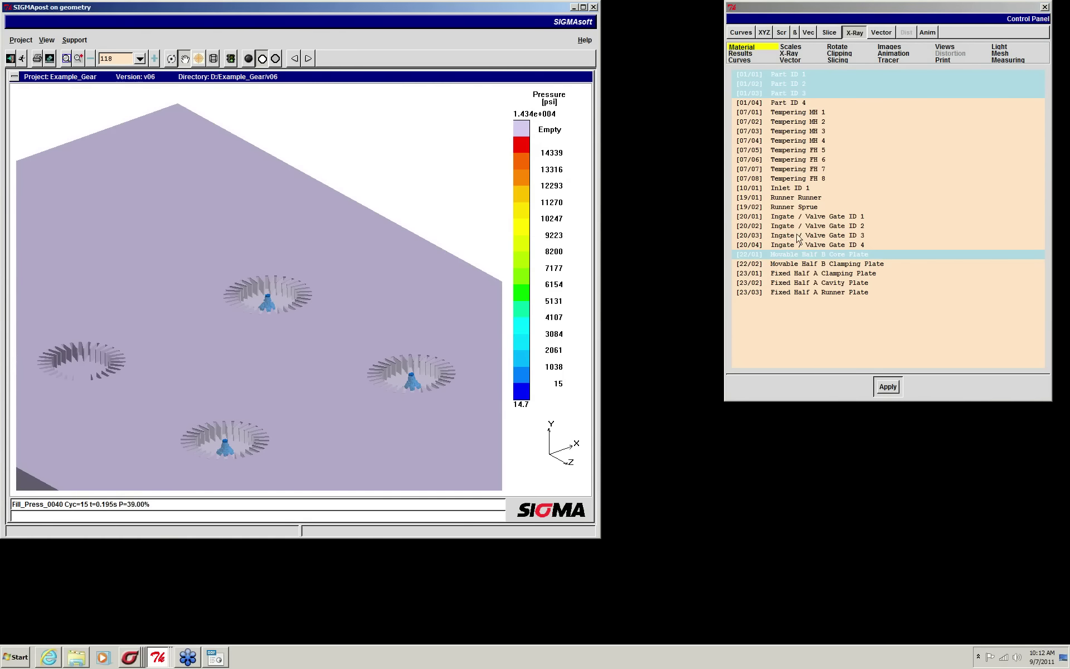
- Restrict the material display to the Movable Half B Core Plate and fit the whole plate in the view
click(782, 74)
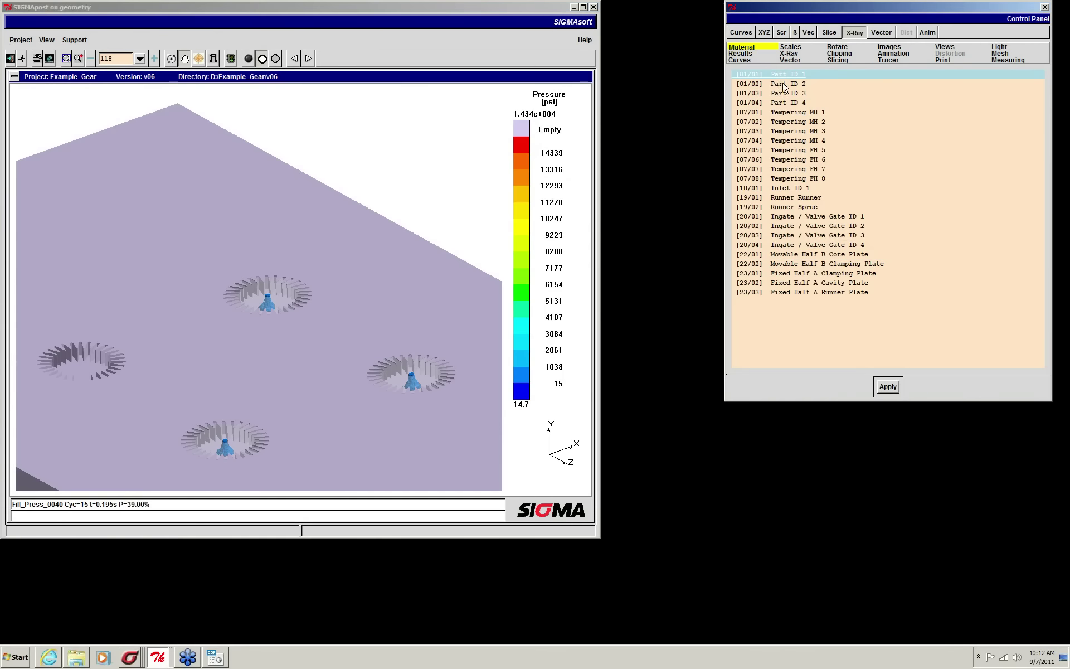
click(805, 255)
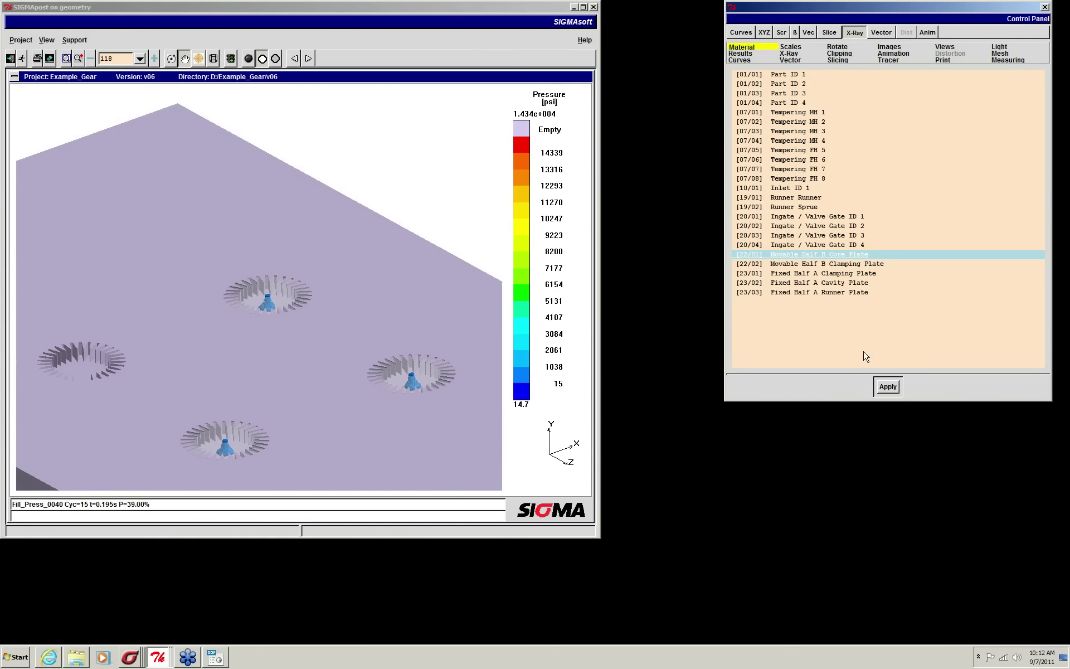
click(889, 388)
click(235, 222)
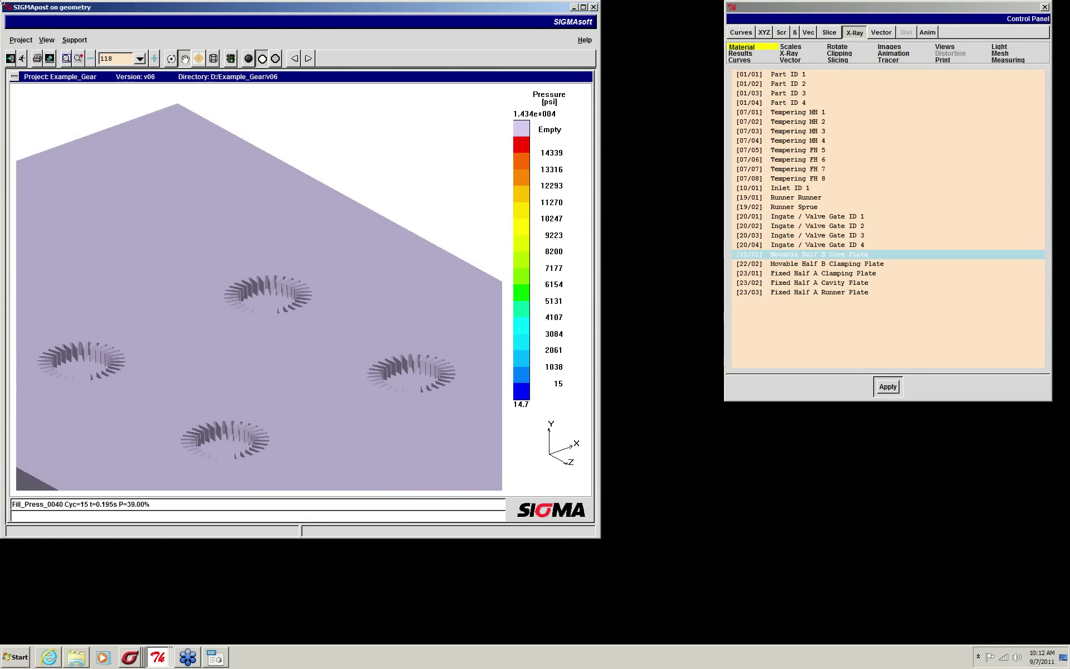
click(66, 58)
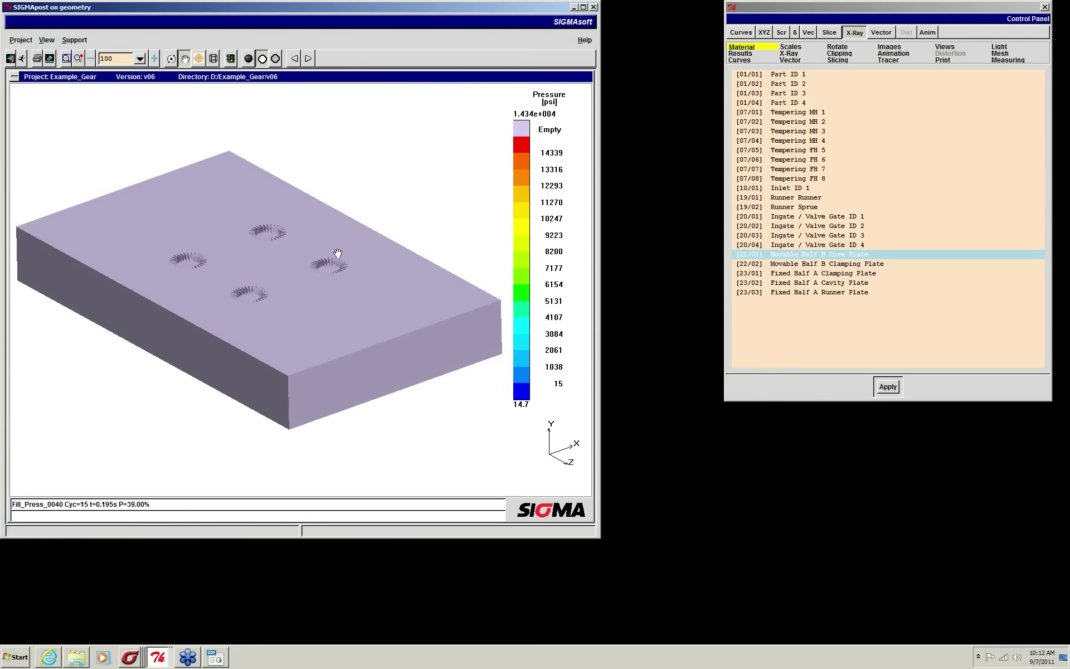
- Load the Cooling Temperature result Cooling_Temp_0003 of Cycle_001 onto the Movable Half B Core Plate
click(747, 56)
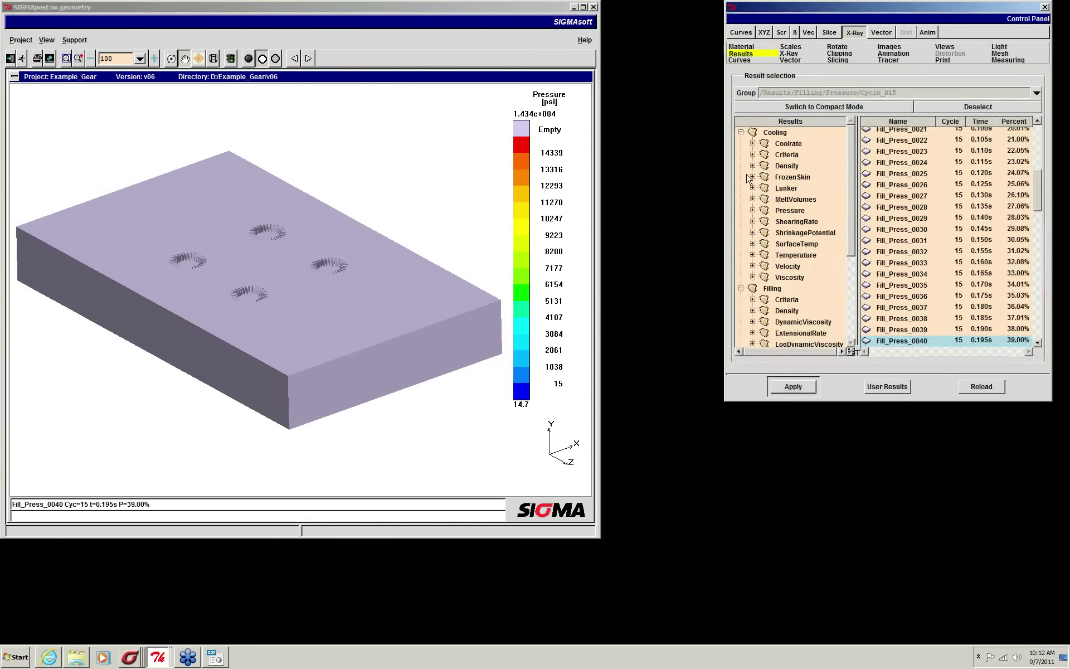
click(777, 255)
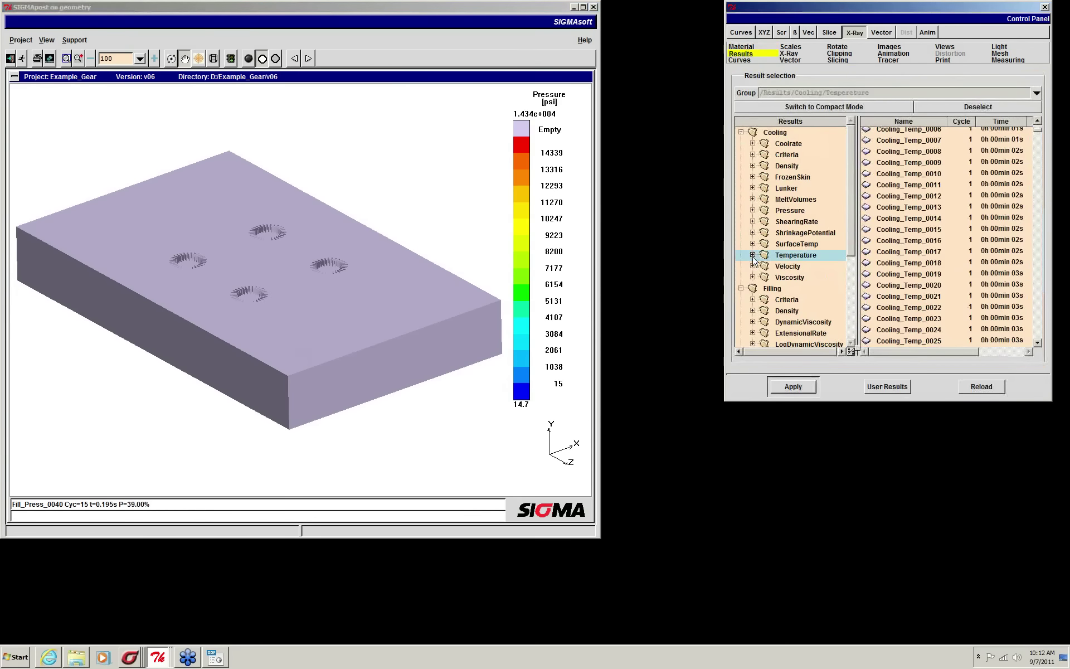
click(753, 255)
scroll(851, 194, down, 1)
scroll(839, 192, down, 3)
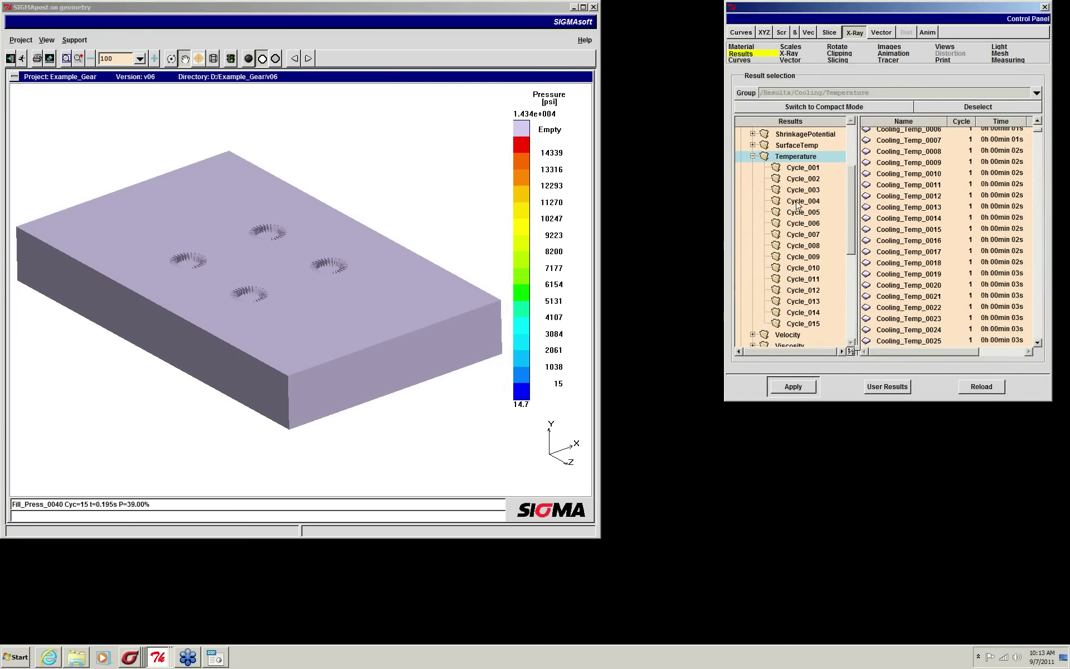
click(801, 168)
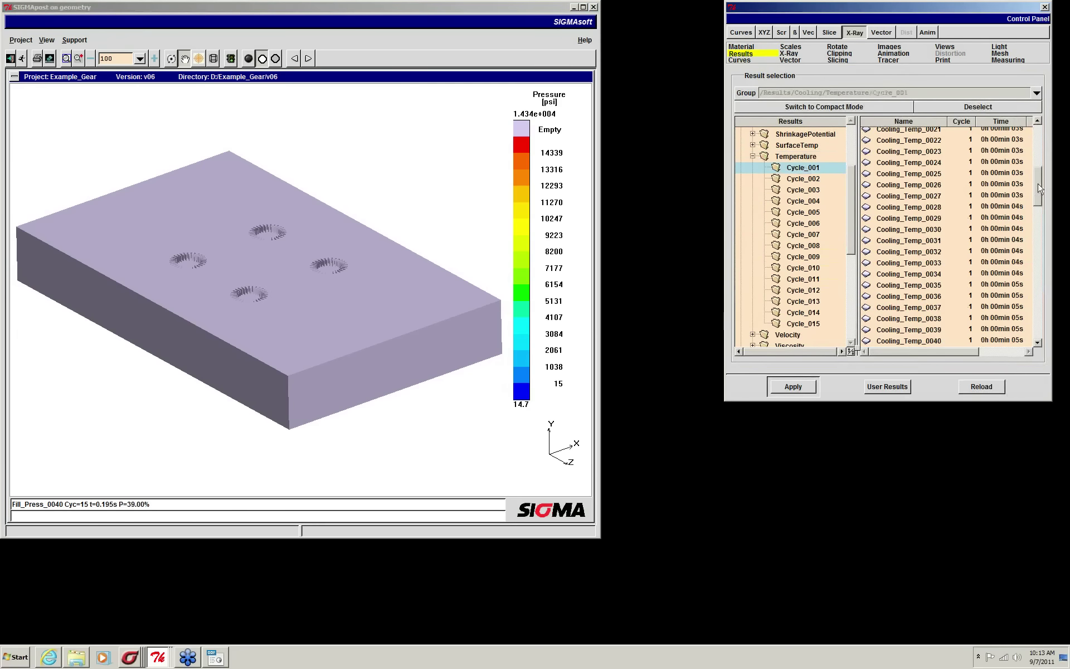
drag(1038, 189, 1037, 148)
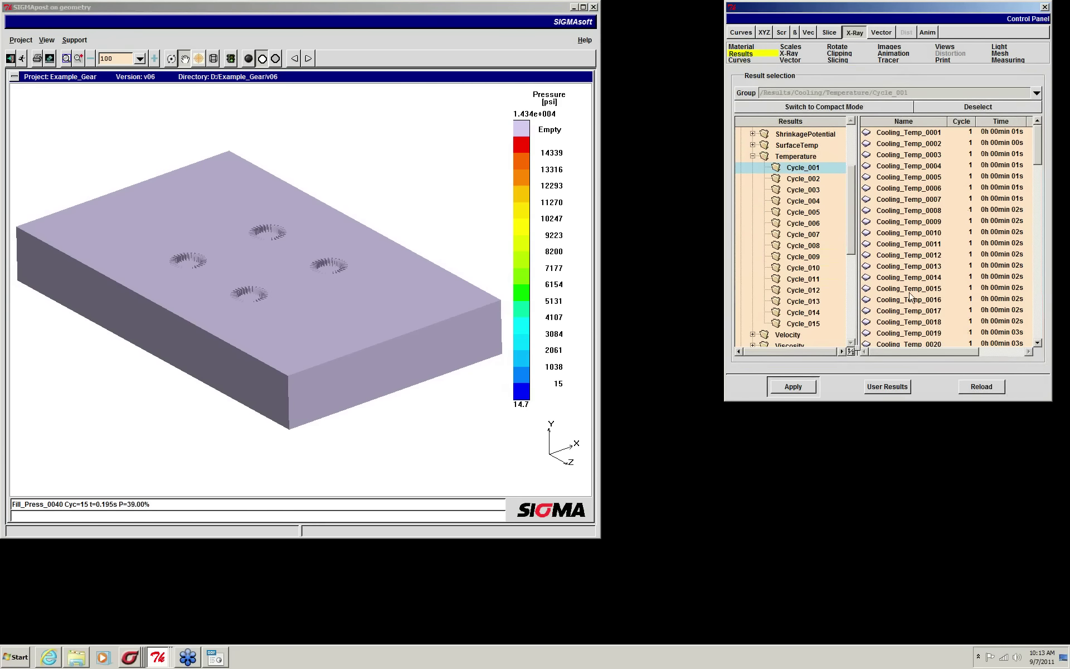
click(892, 158)
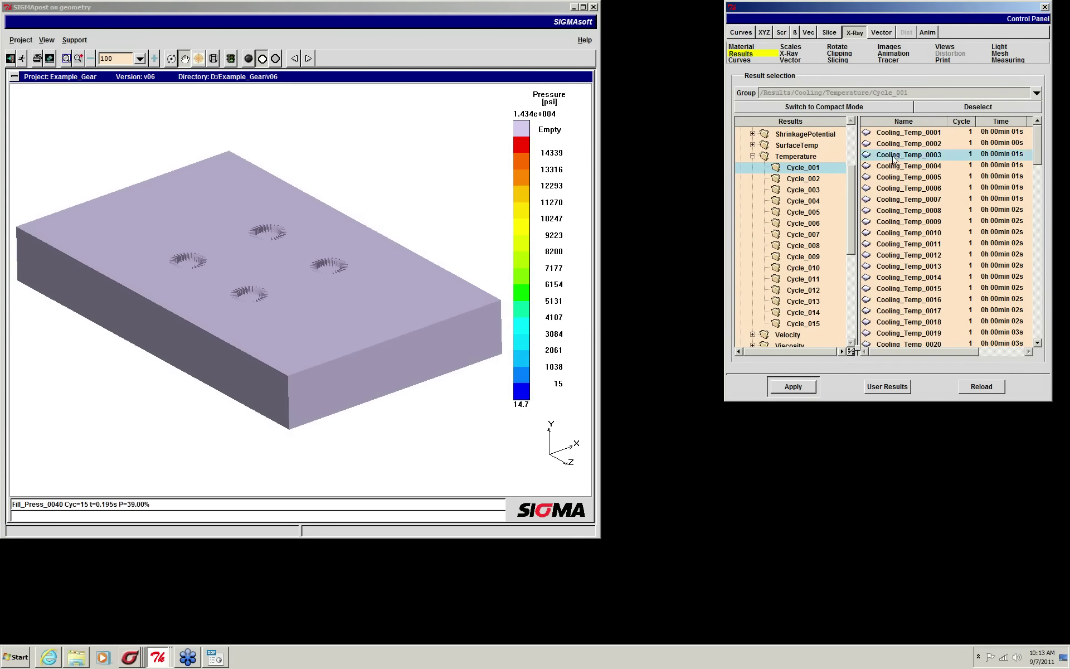
click(292, 294)
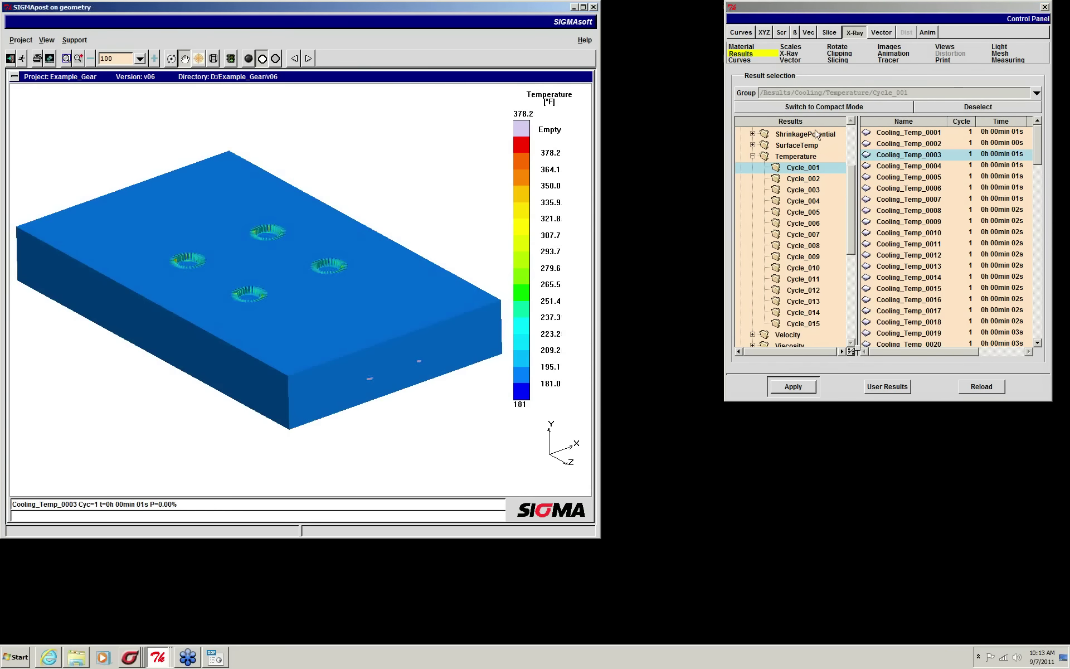
- Rotate the core plate and zoom in on its four gear cavities to examine the Cycle_001 temperatures
drag(852, 208, 853, 150)
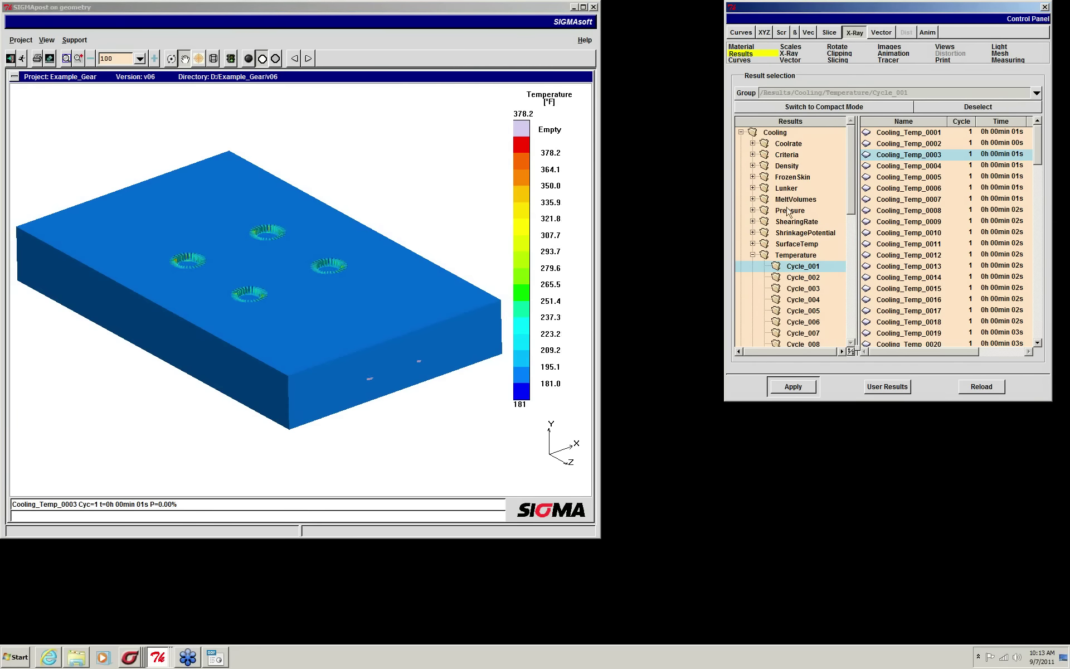
click(251, 286)
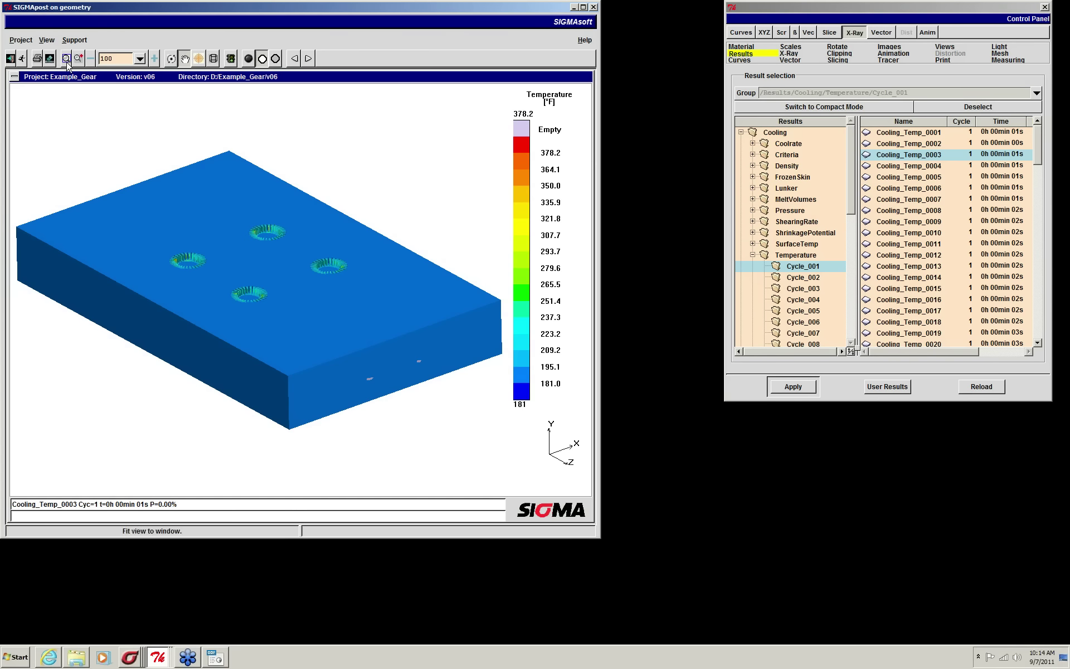
click(171, 58)
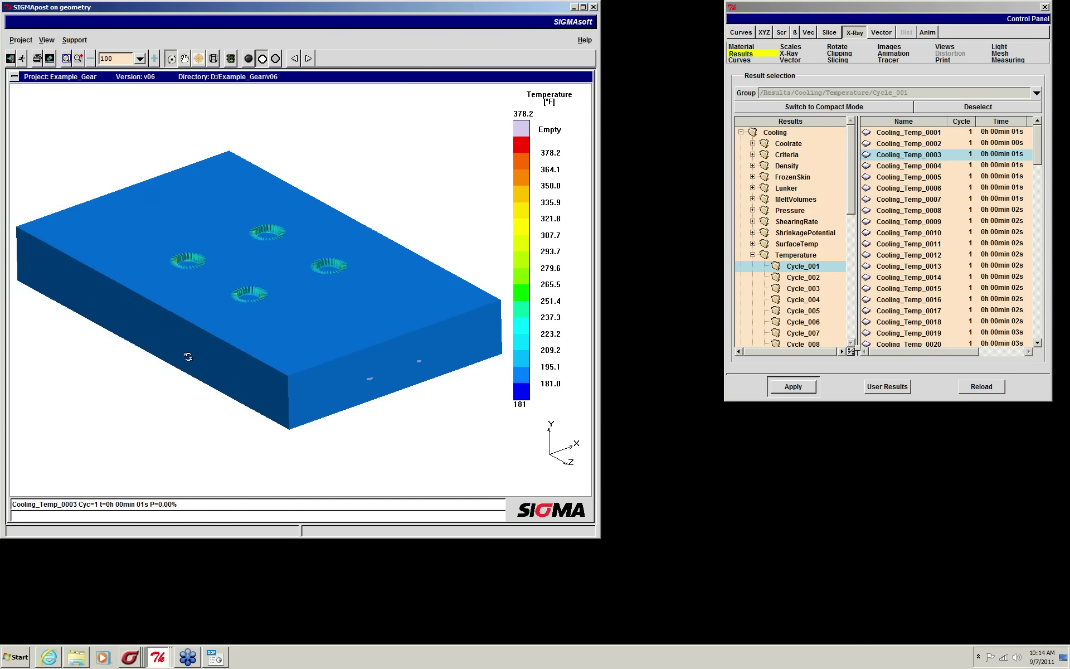
drag(182, 354, 199, 331)
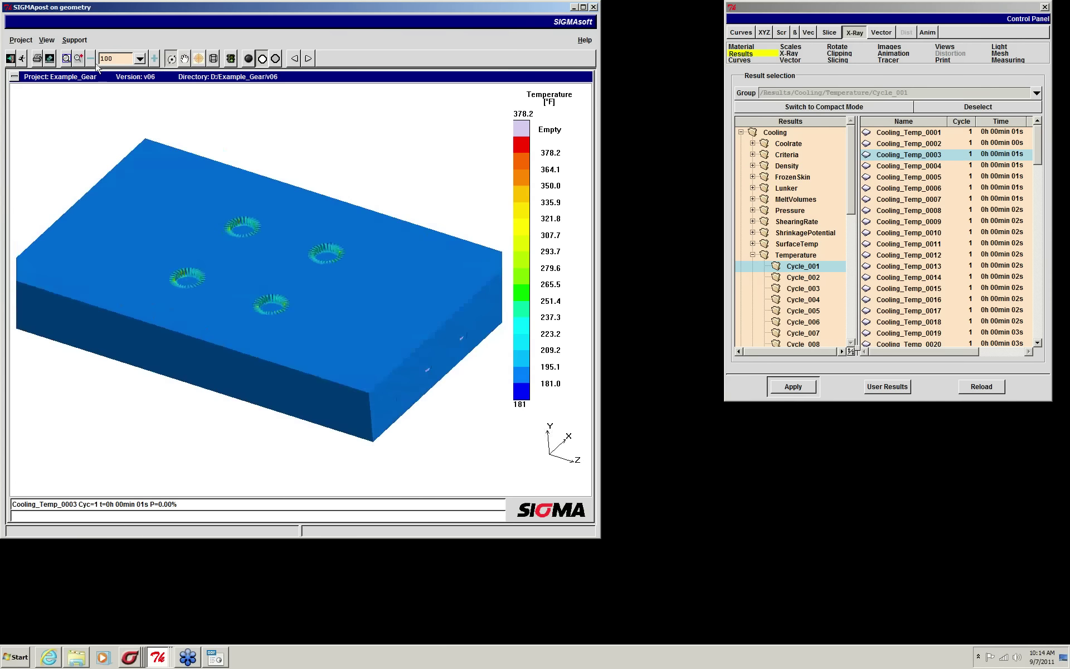
click(78, 58)
drag(145, 184, 367, 358)
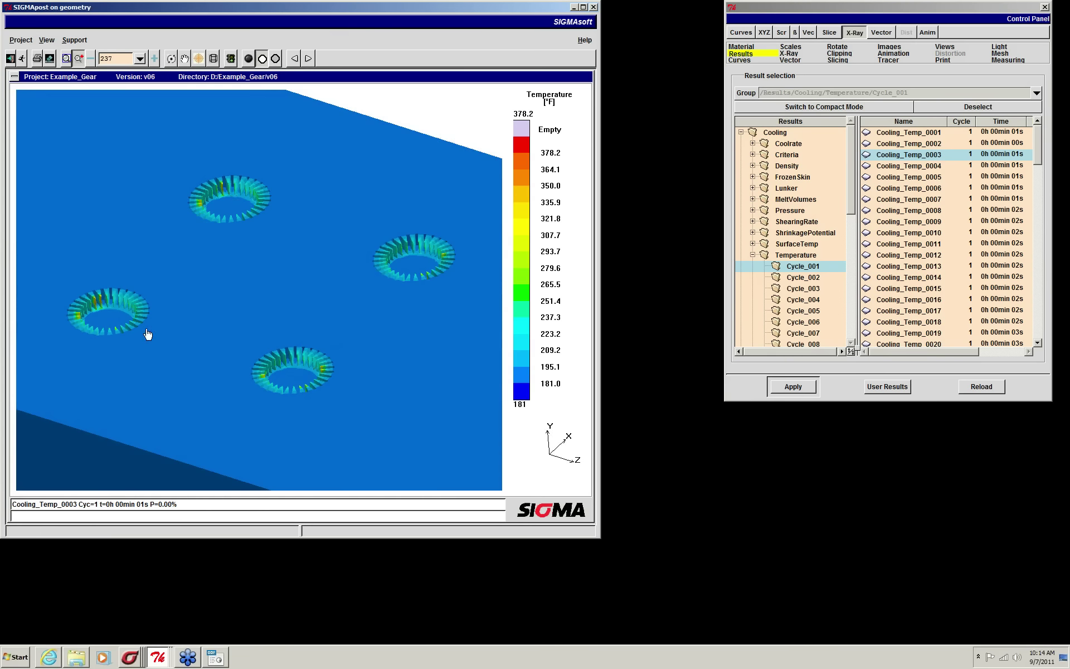
- Step through the cooling temperatures Cooling_Temp_0108 of Cycle_002, Cooling_Temp_0211 of Cycle_003 and Cooling_Temp_0314 of Cycle_004
click(793, 279)
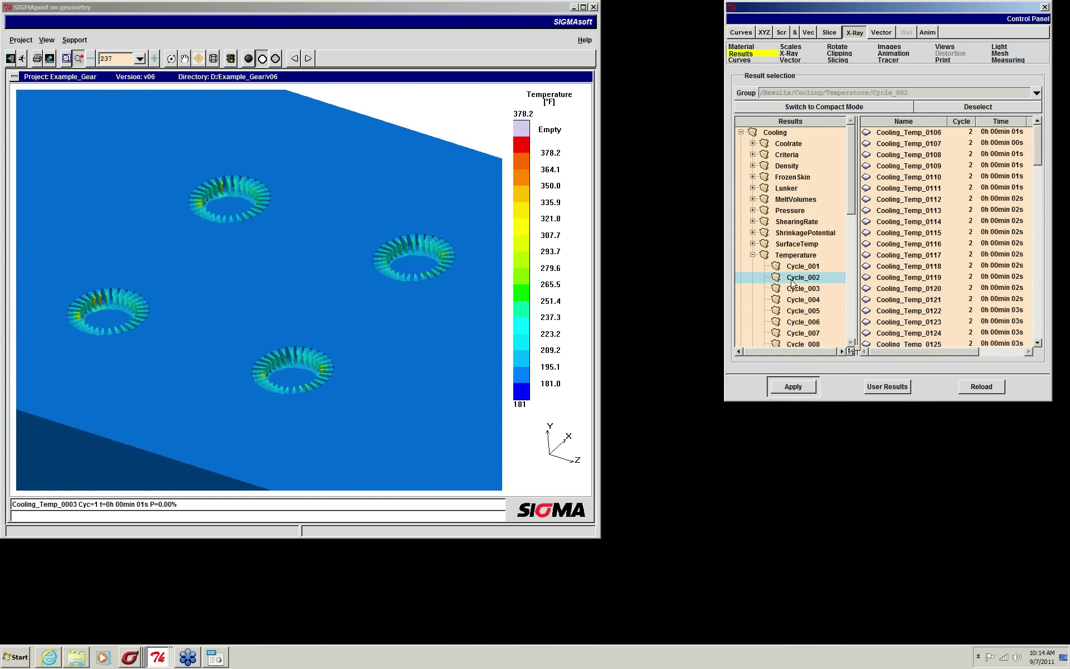
click(906, 155)
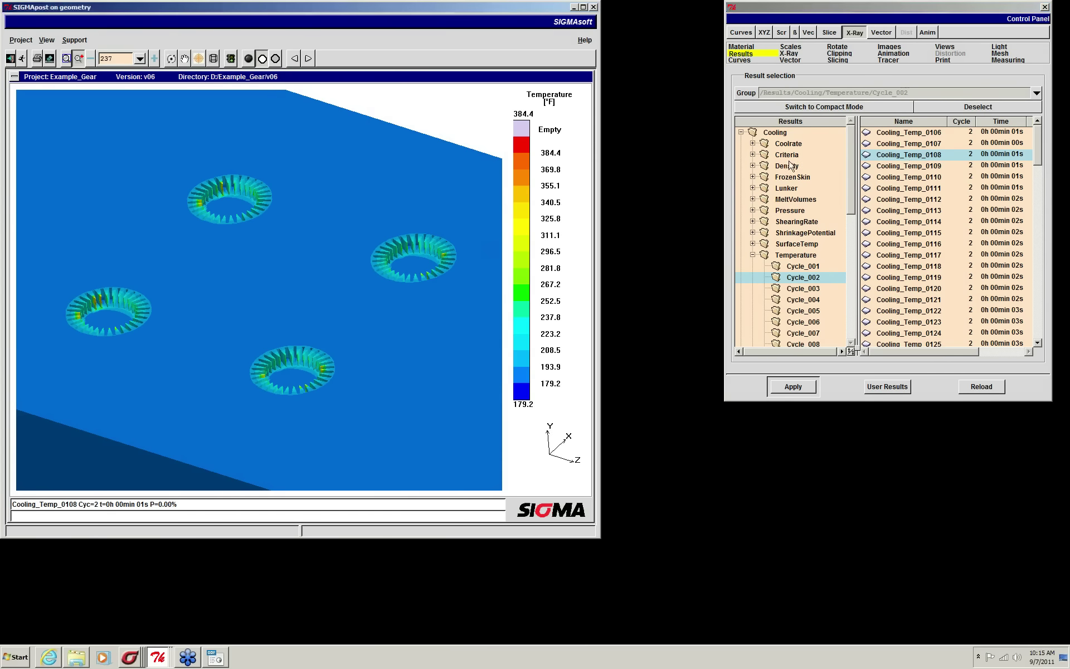
click(793, 289)
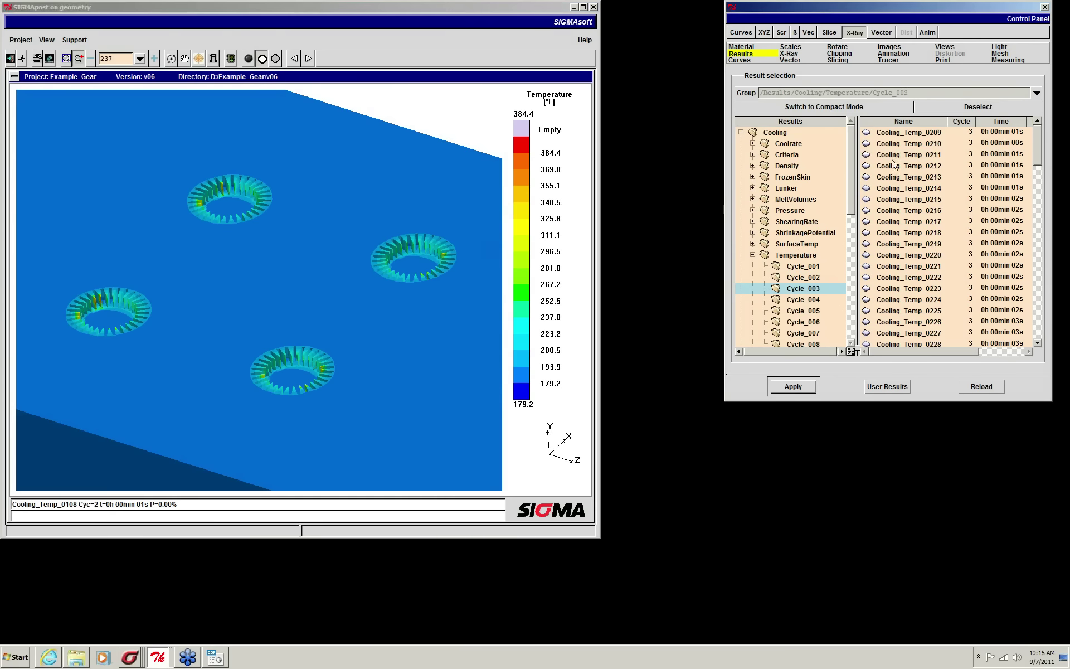
click(893, 156)
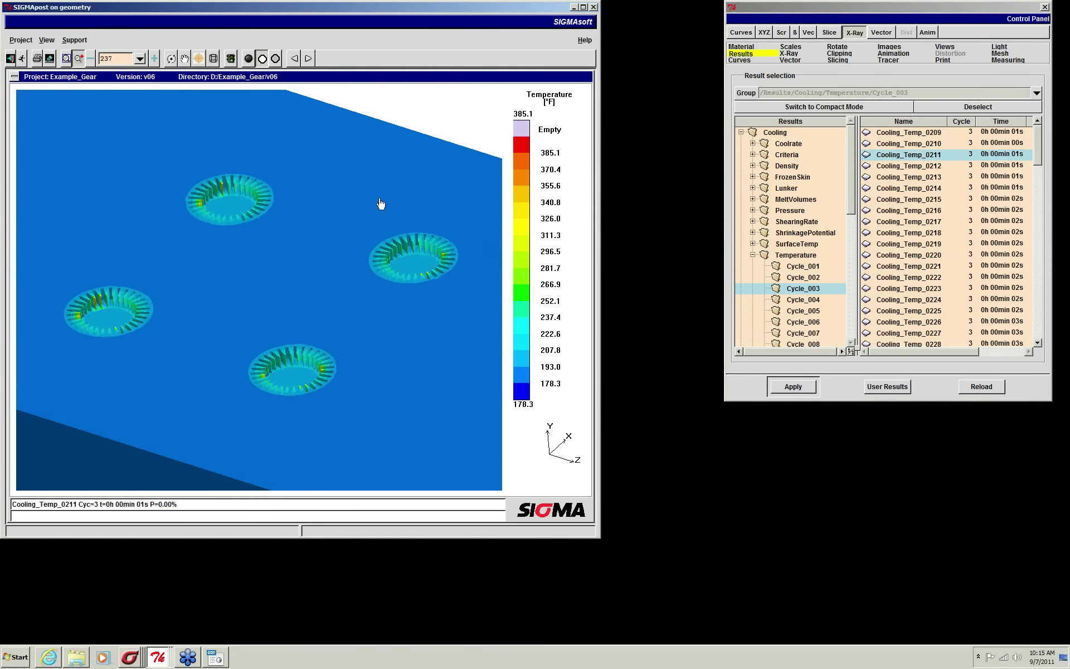
click(786, 301)
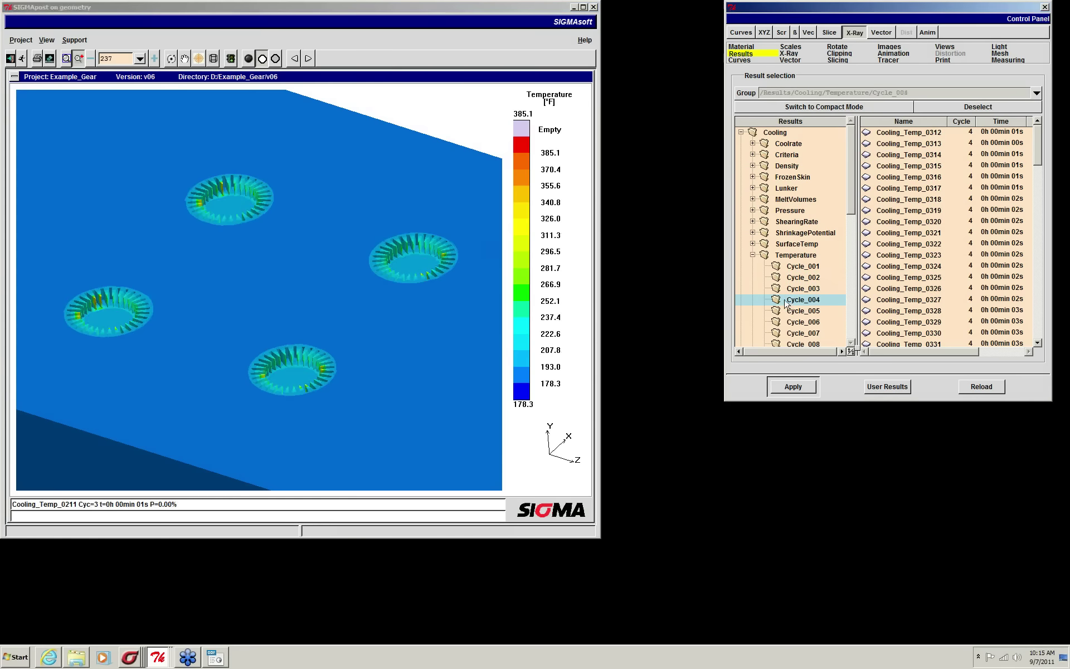
click(885, 156)
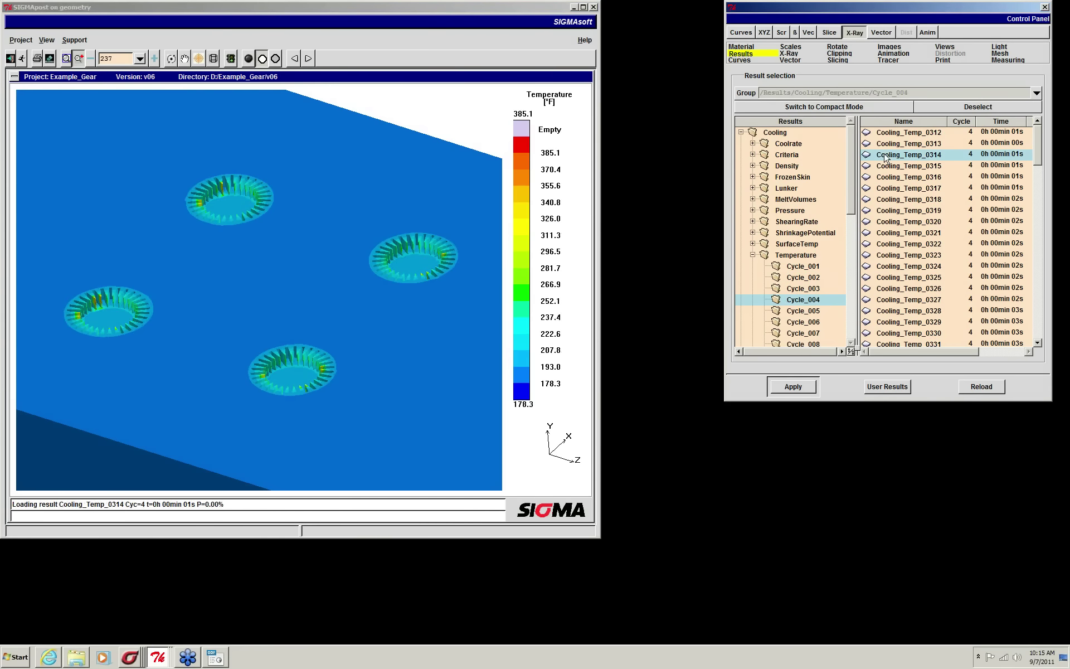
click(377, 257)
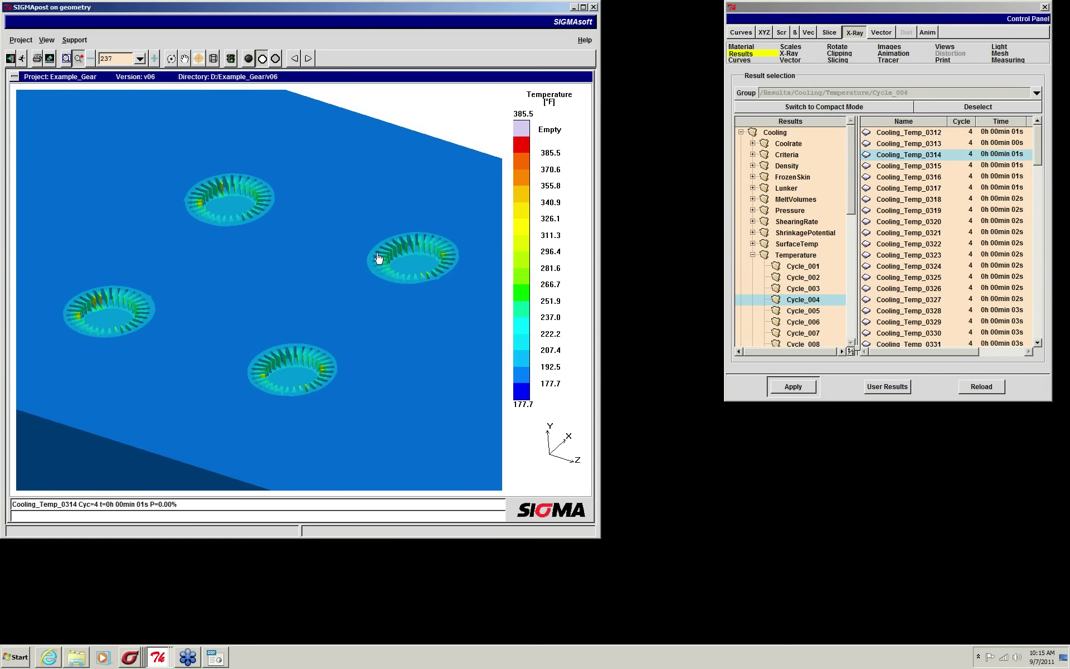
- Load the cooling temperature result Cooling_Temp_0621 of Cycle_007
click(851, 206)
drag(851, 206, 851, 221)
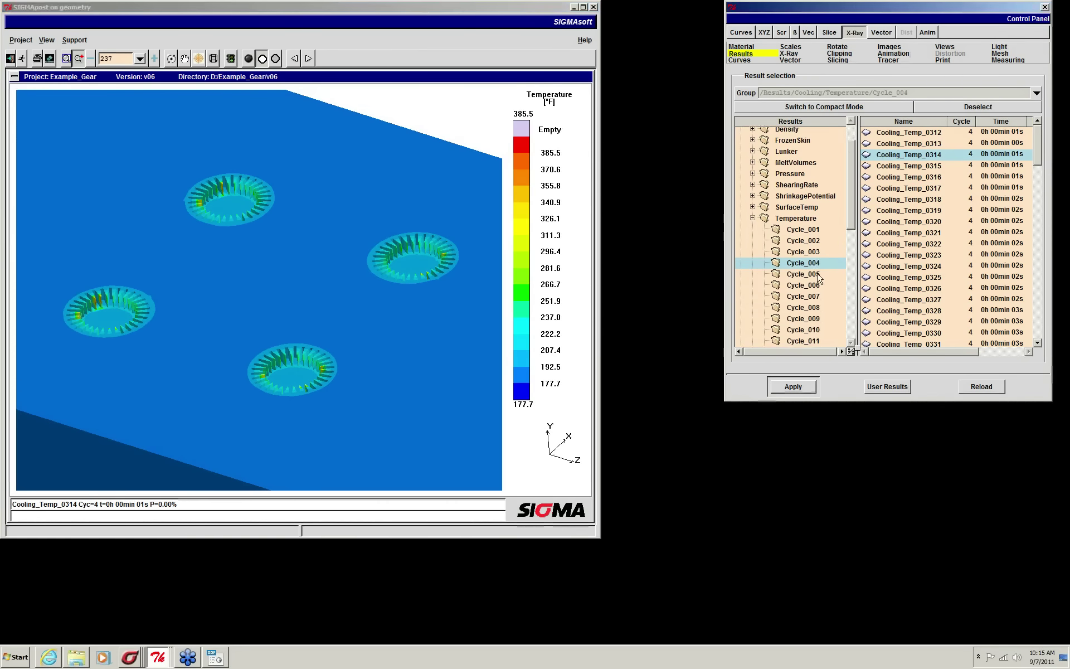
click(805, 296)
click(907, 155)
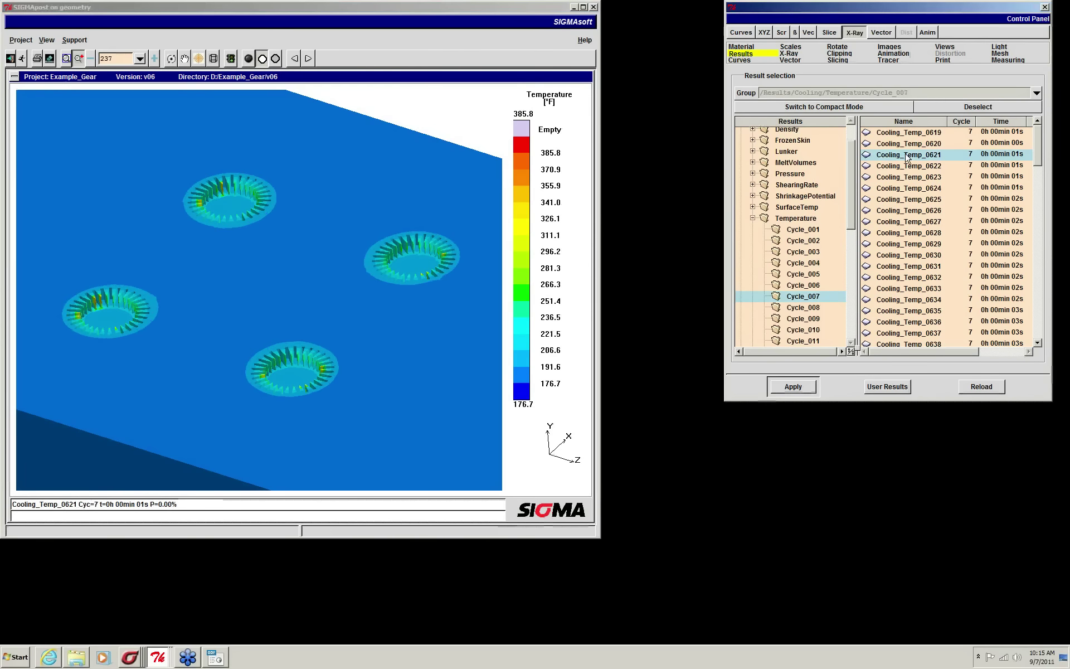
- Pick temperature values inside the rearmost gear cavity and at the back rim of the front gear cavity
click(199, 59)
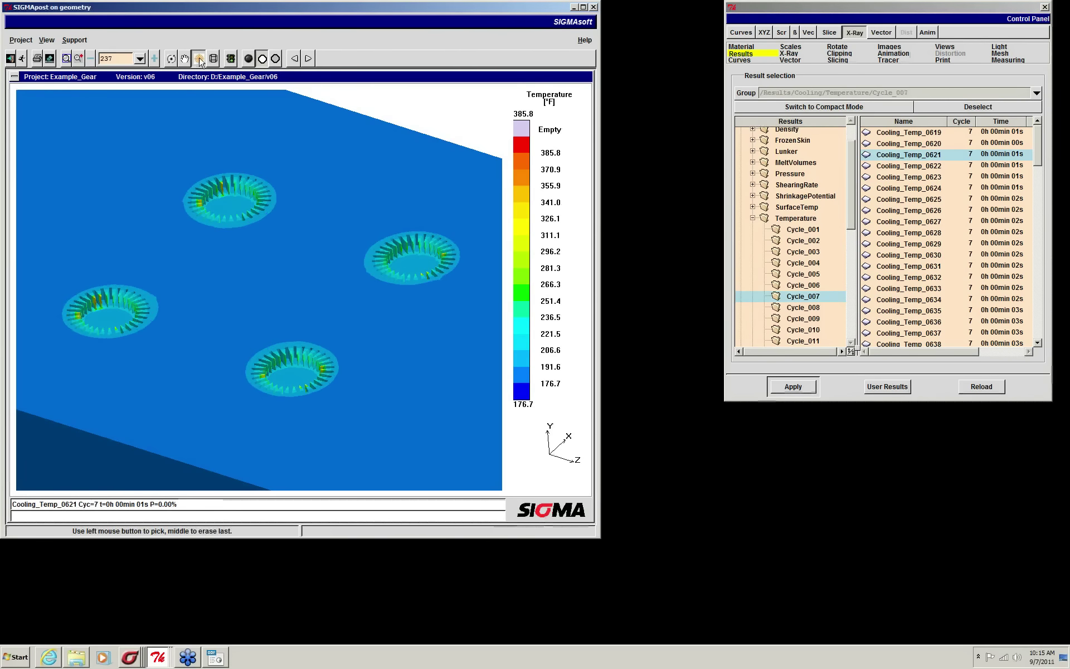
click(228, 205)
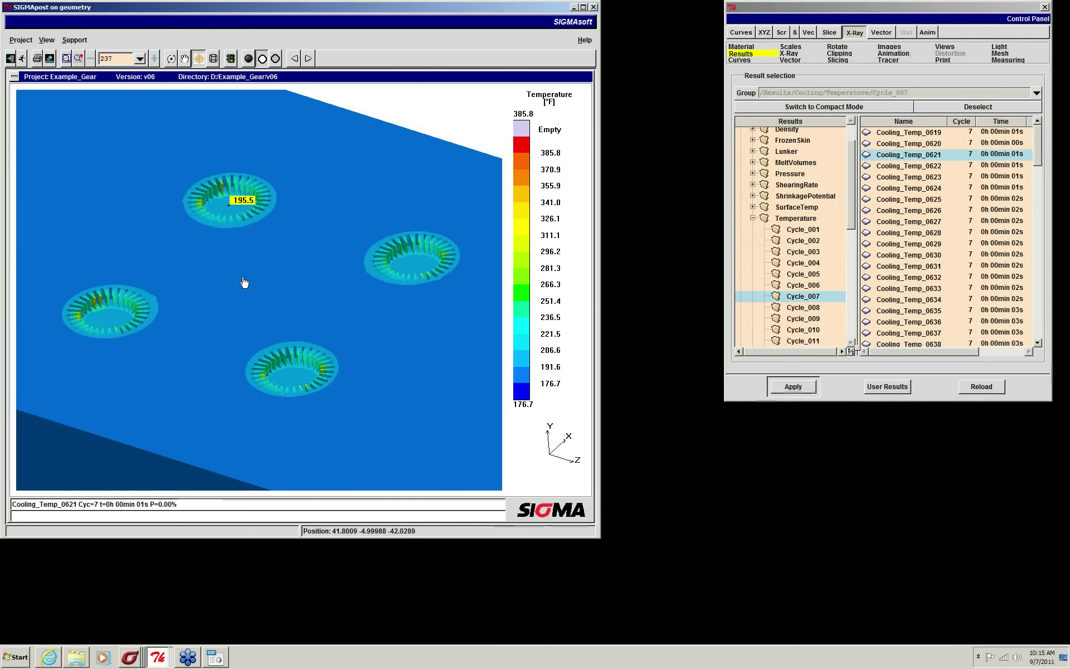
click(283, 353)
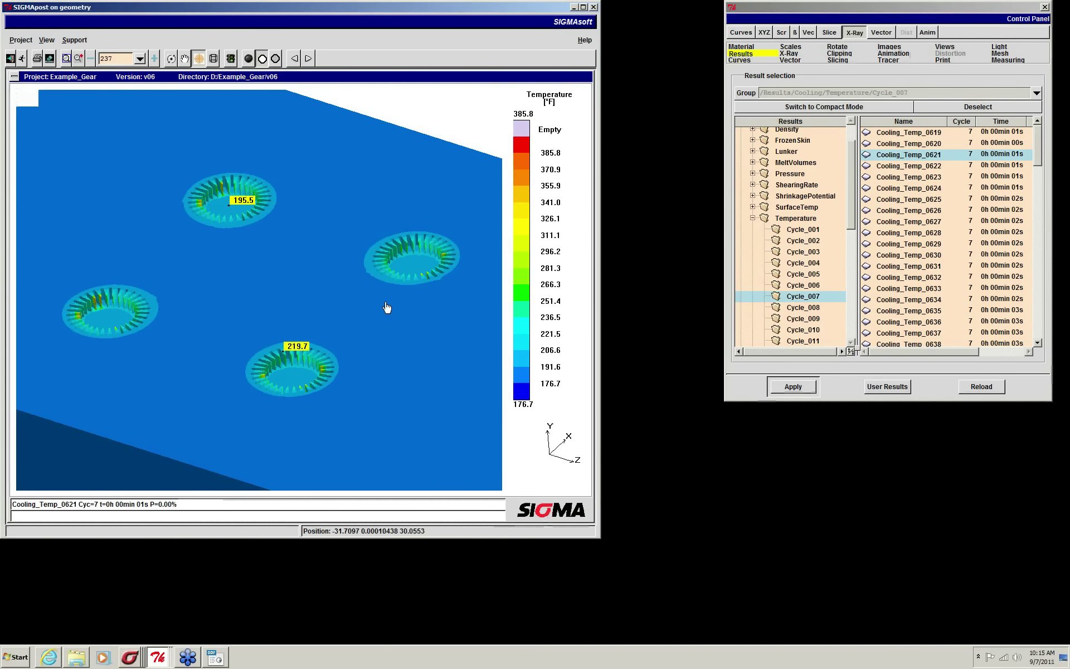
- Compare the picked temperatures in Cooling_Temp_0723 of Cycle_008 with those in Cooling_Temp_0003 of Cycle_001
click(806, 309)
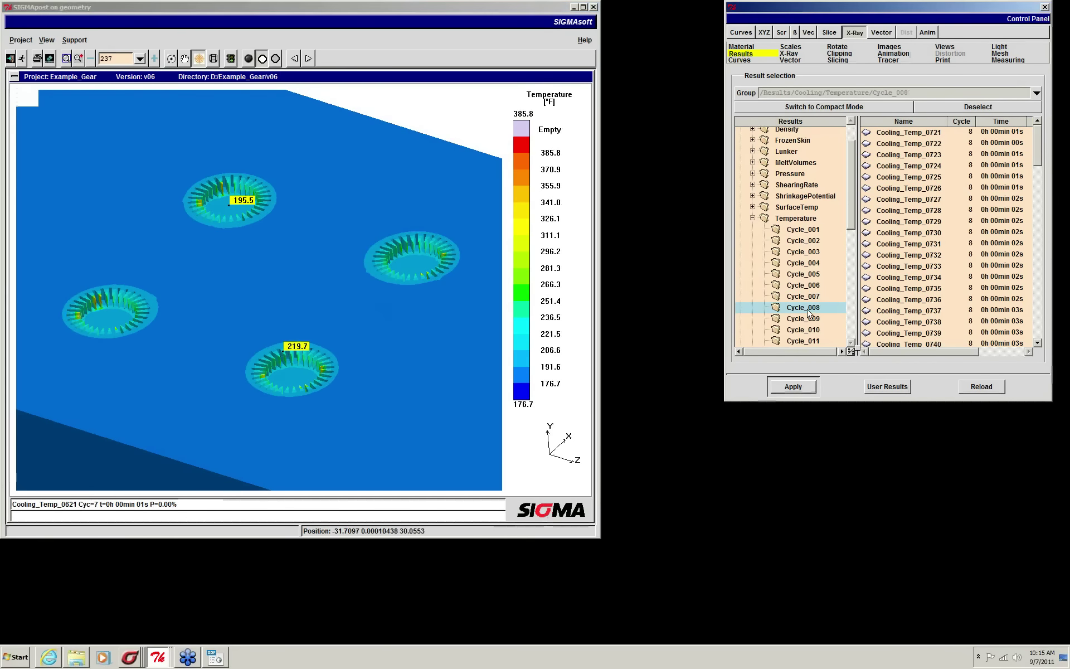
click(916, 154)
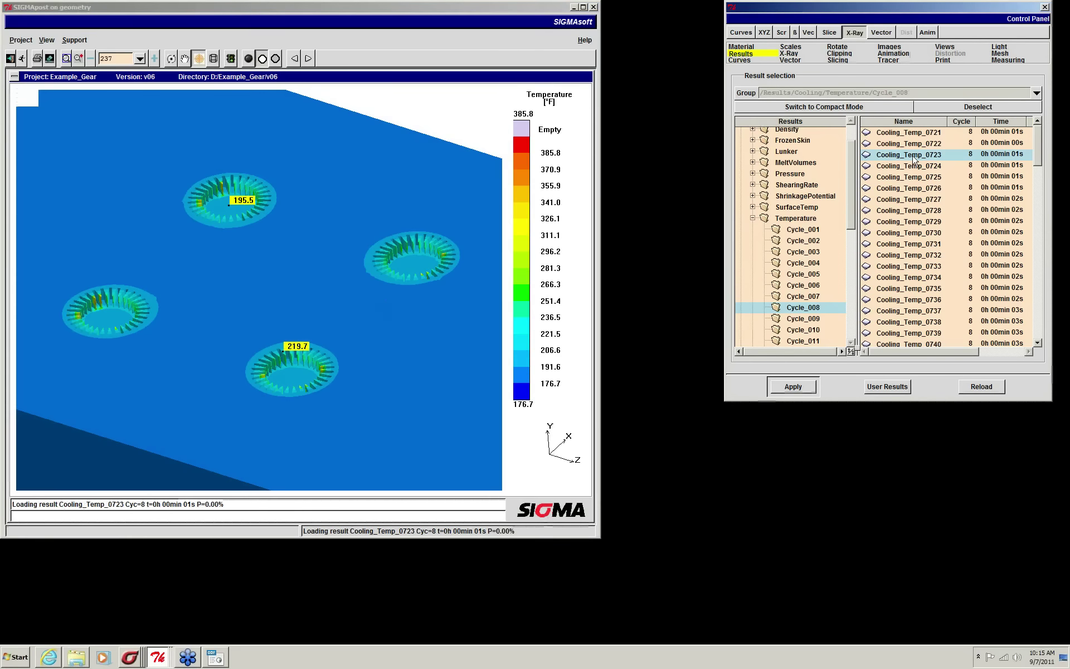
click(807, 232)
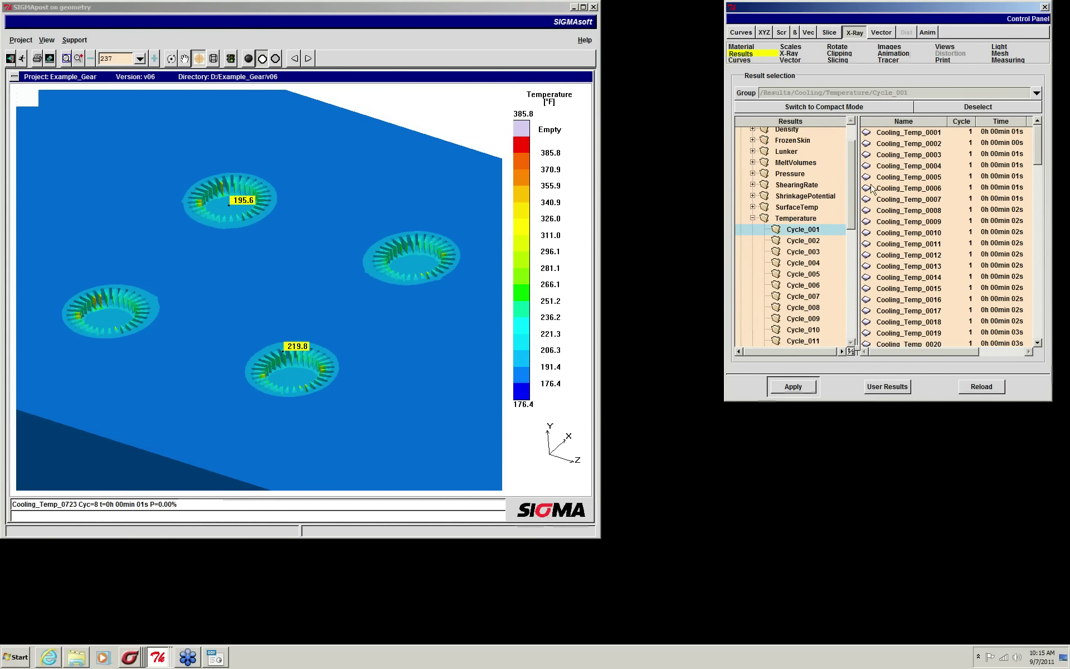
click(906, 156)
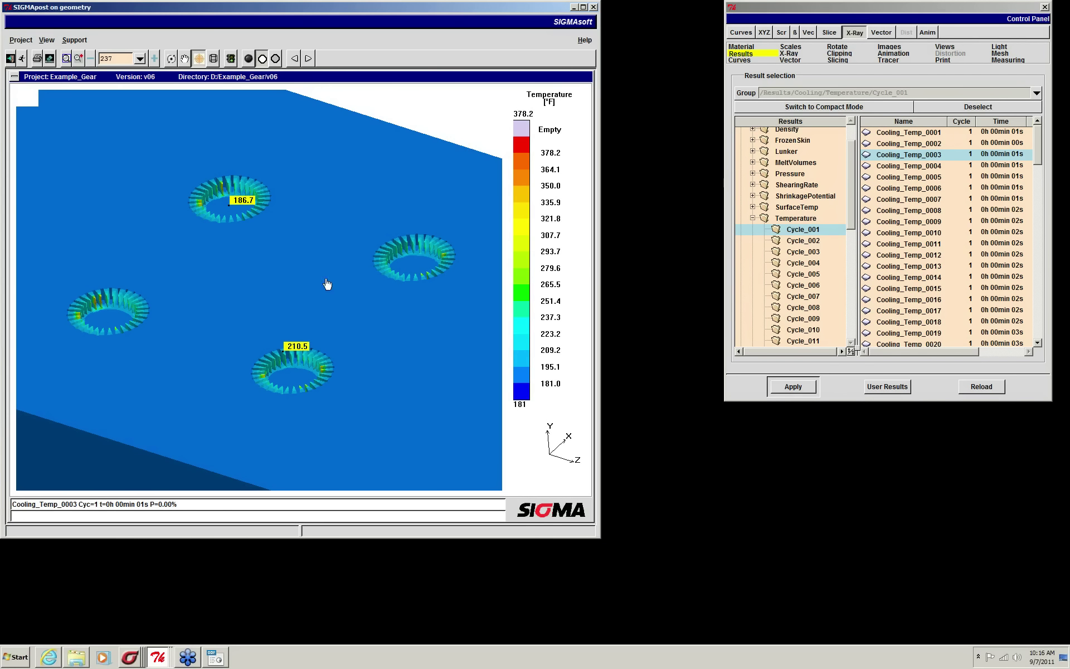
- Fit the whole plate in the view and slice it in the Z direction at position 316
click(66, 58)
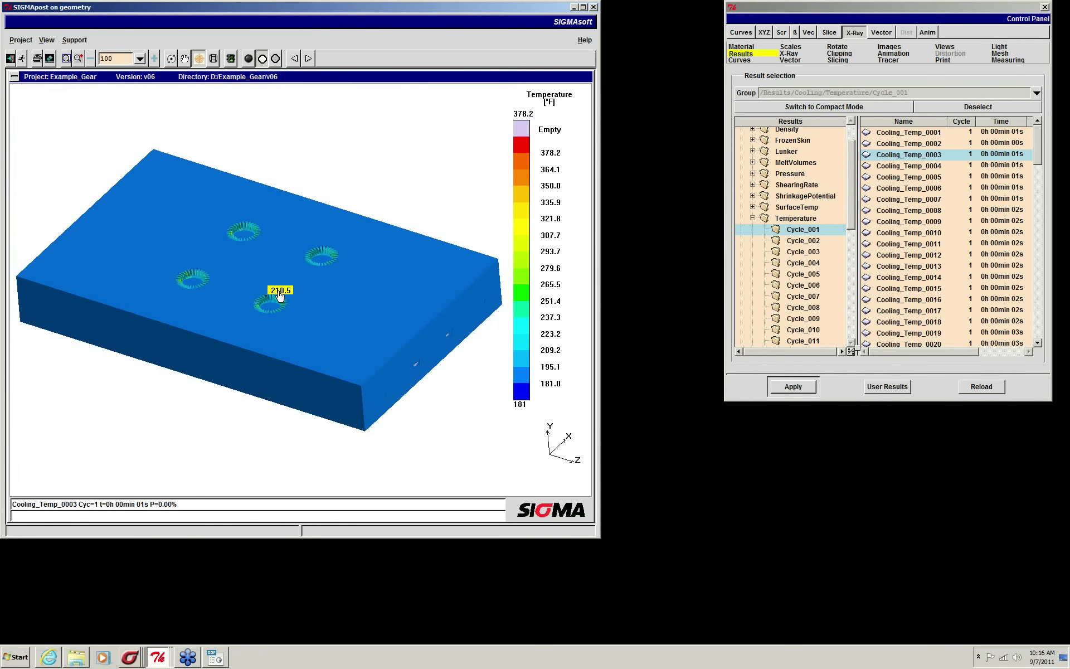
click(829, 33)
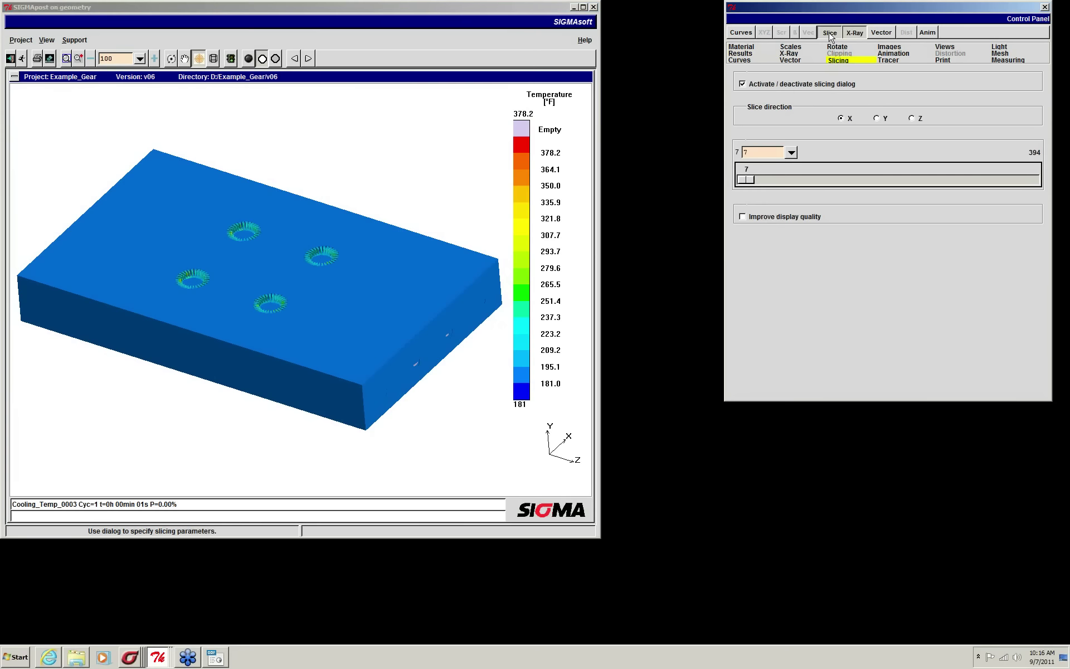
click(913, 118)
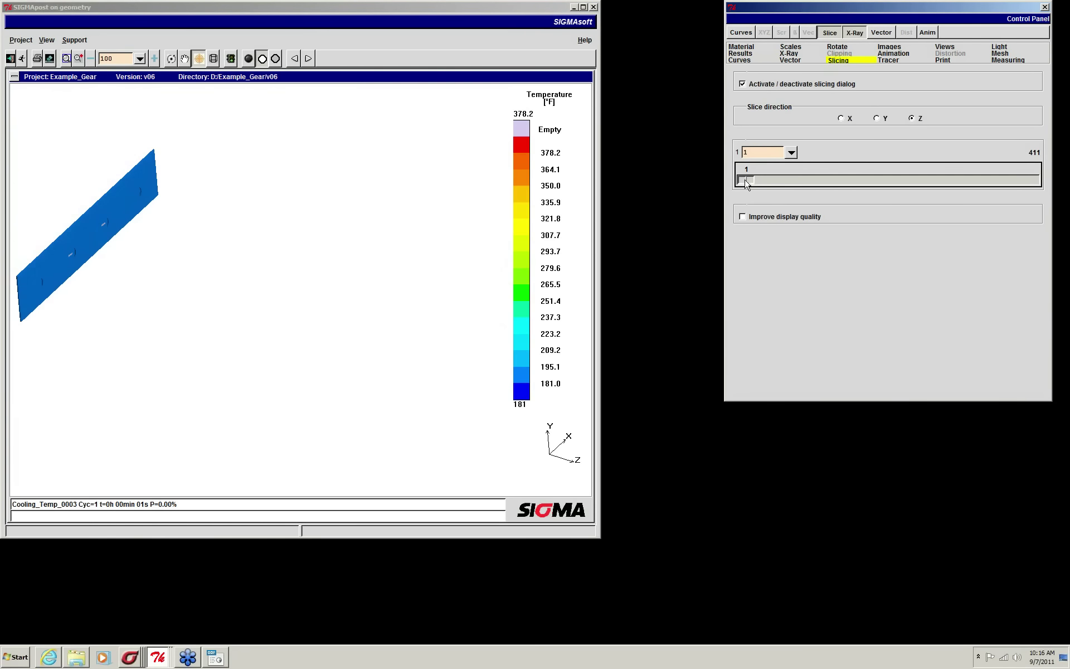
drag(747, 184, 965, 208)
click(305, 275)
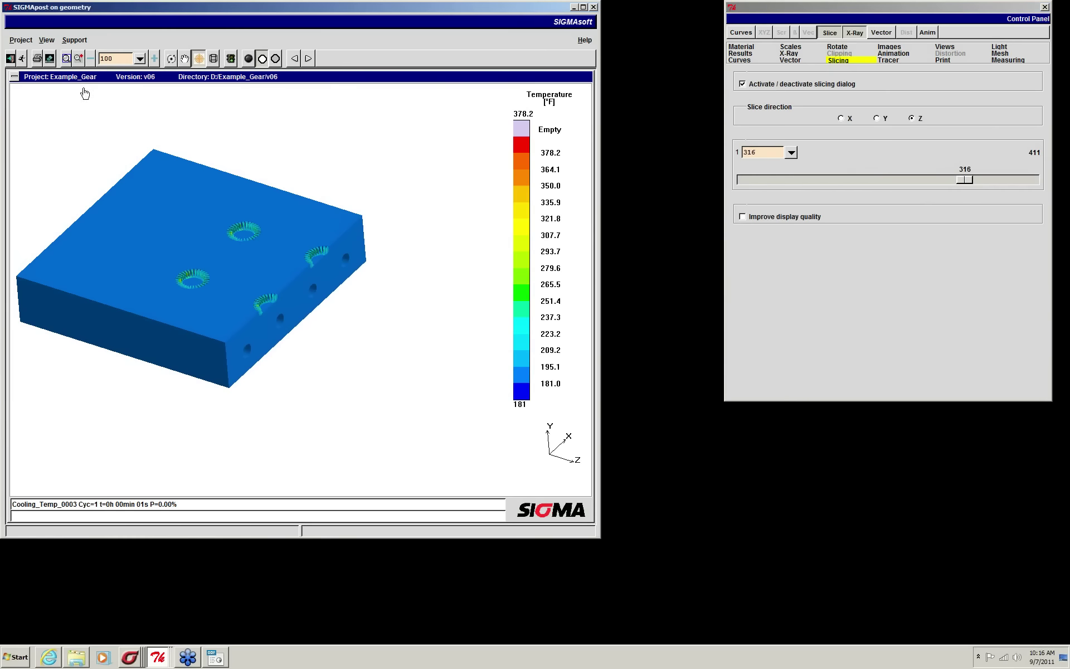
- Rotate and zoom in on the cut gear cavities and cooling channels of the sliced plate, and reopen the result selection
click(171, 59)
mouse_move(184, 296)
mouse_down()
mouse_move(193, 314)
mouse_move(179, 280)
mouse_move(245, 242)
mouse_move(240, 224)
mouse_move(329, 345)
mouse_up()
click(78, 59)
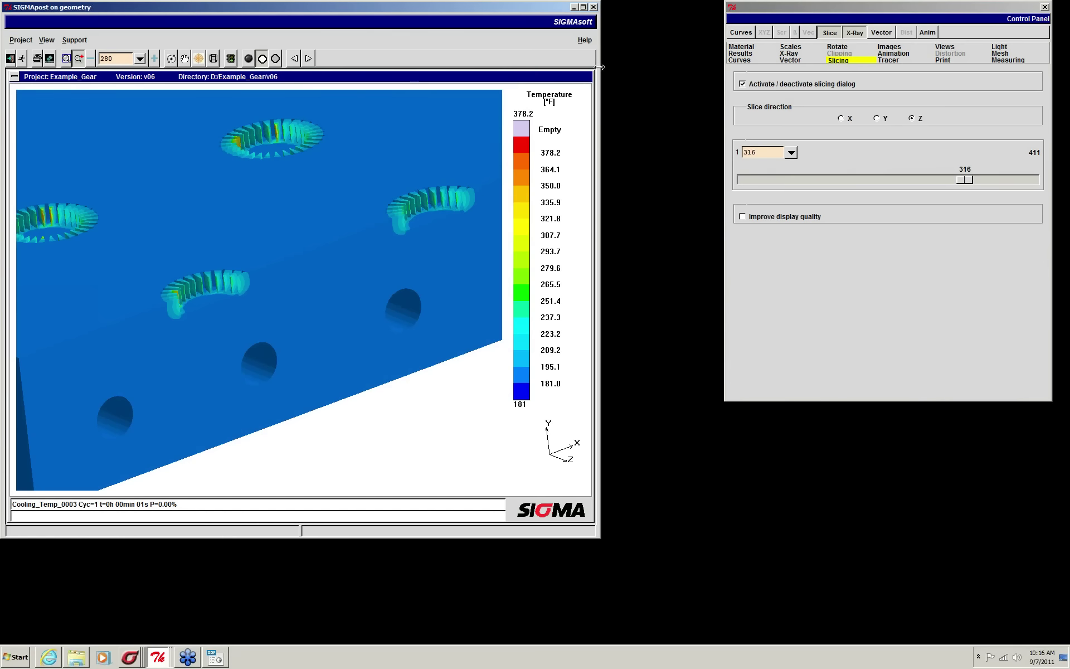
click(740, 54)
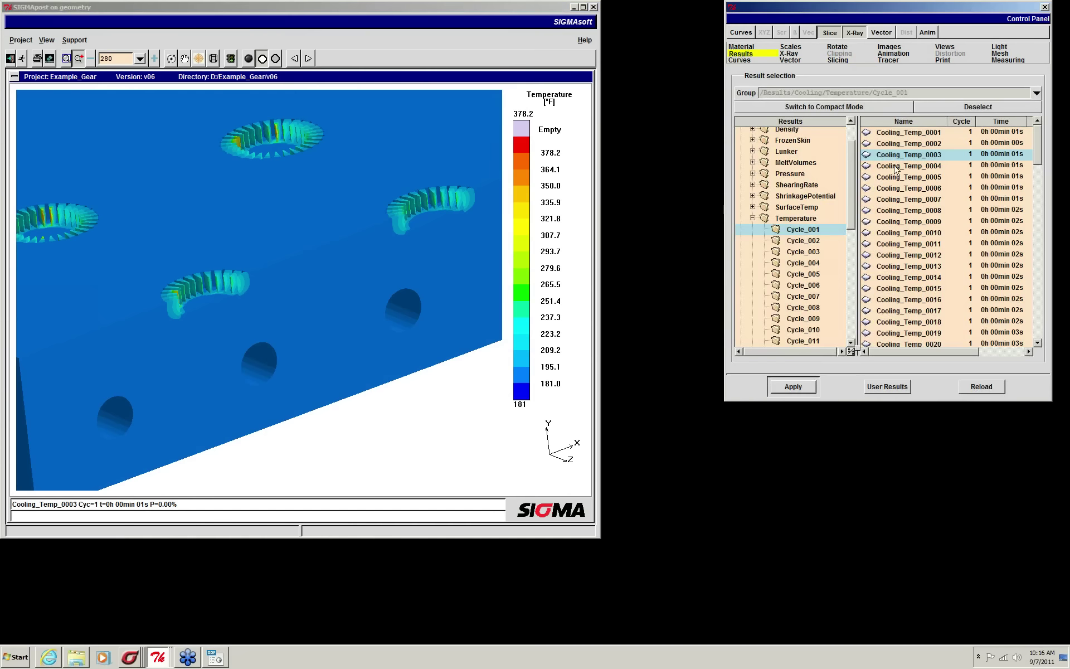
click(549, 222)
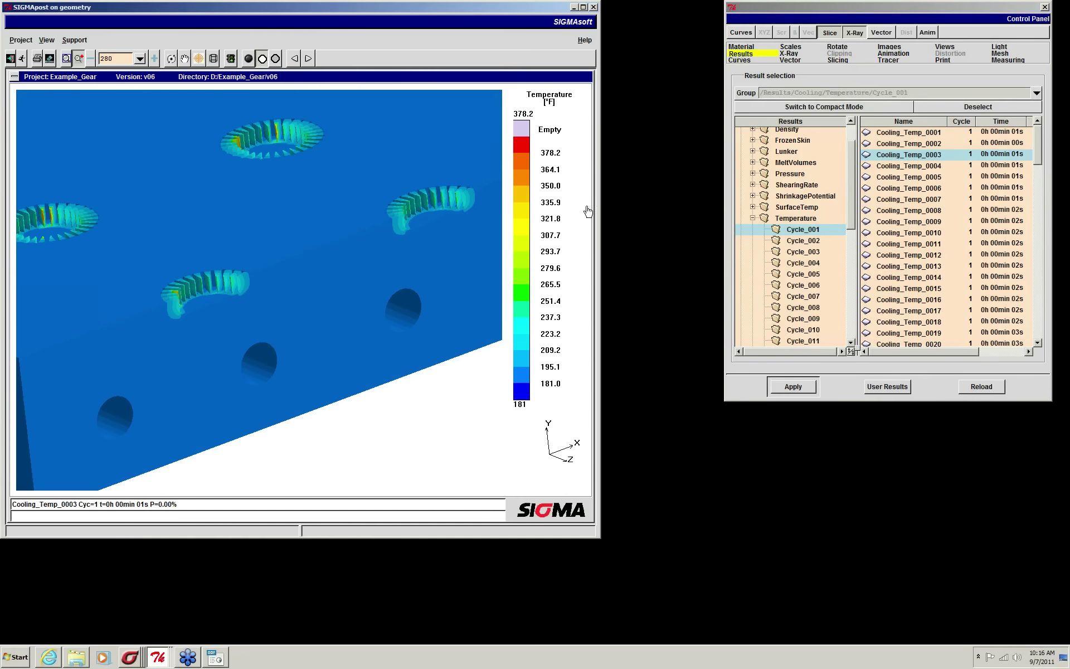
- Load the temperature result Cooling_Temp_1437 of Cycle_015 on the sliced plate
drag(853, 156, 853, 203)
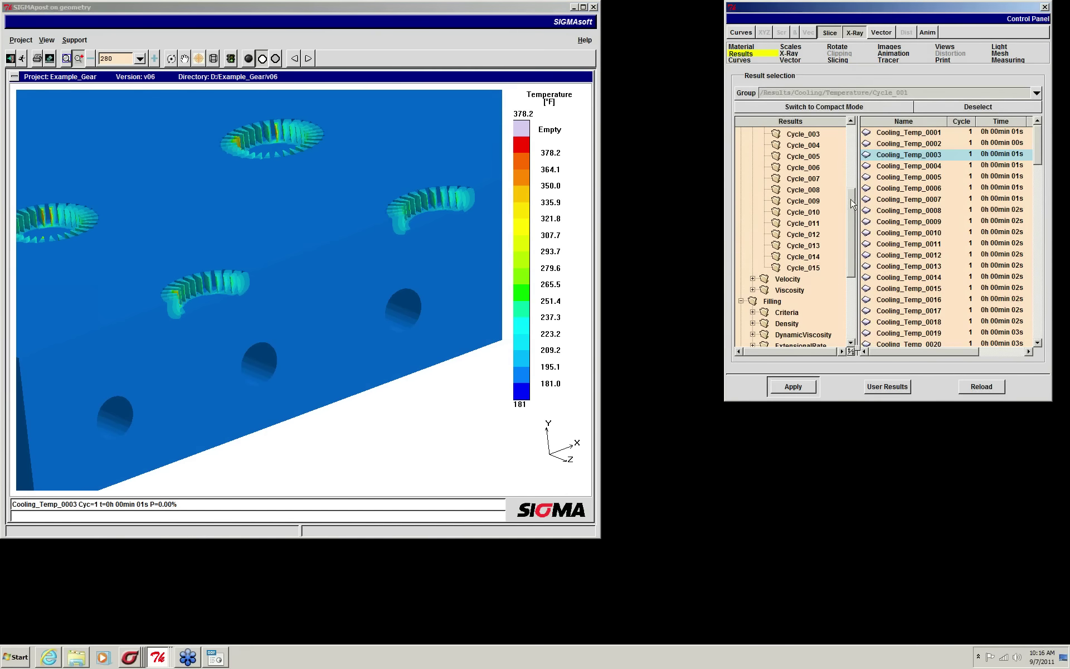
click(807, 269)
click(919, 158)
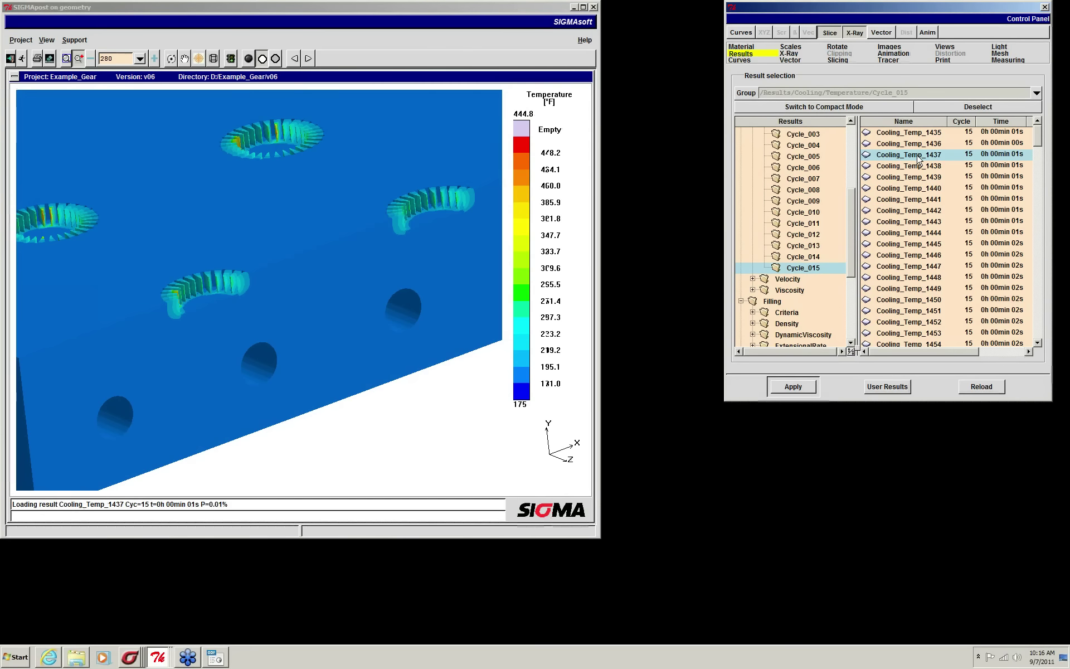
click(313, 311)
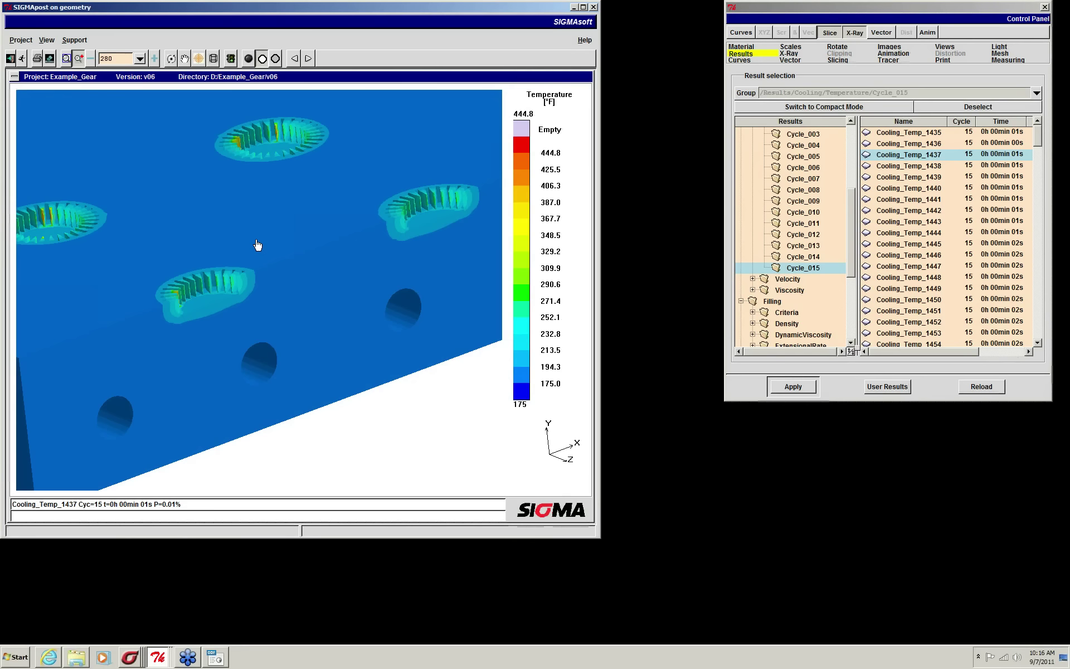
- Display only the Fixed Half A Runner Plate and examine the temperatures around its cross-shaped runner channels
click(742, 47)
click(66, 58)
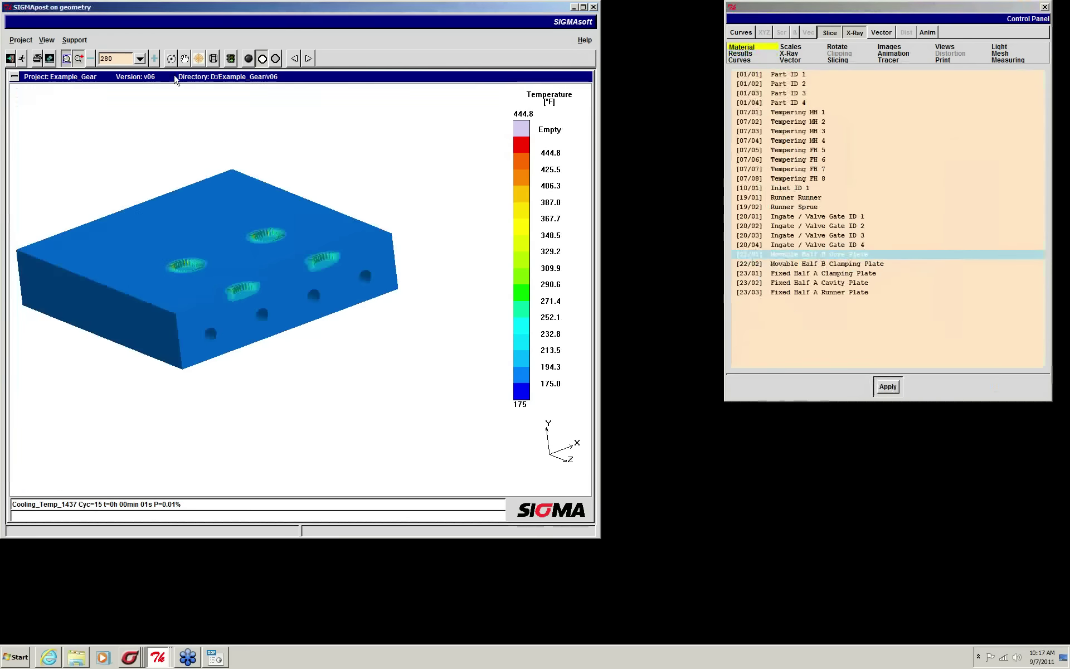
click(796, 292)
click(888, 386)
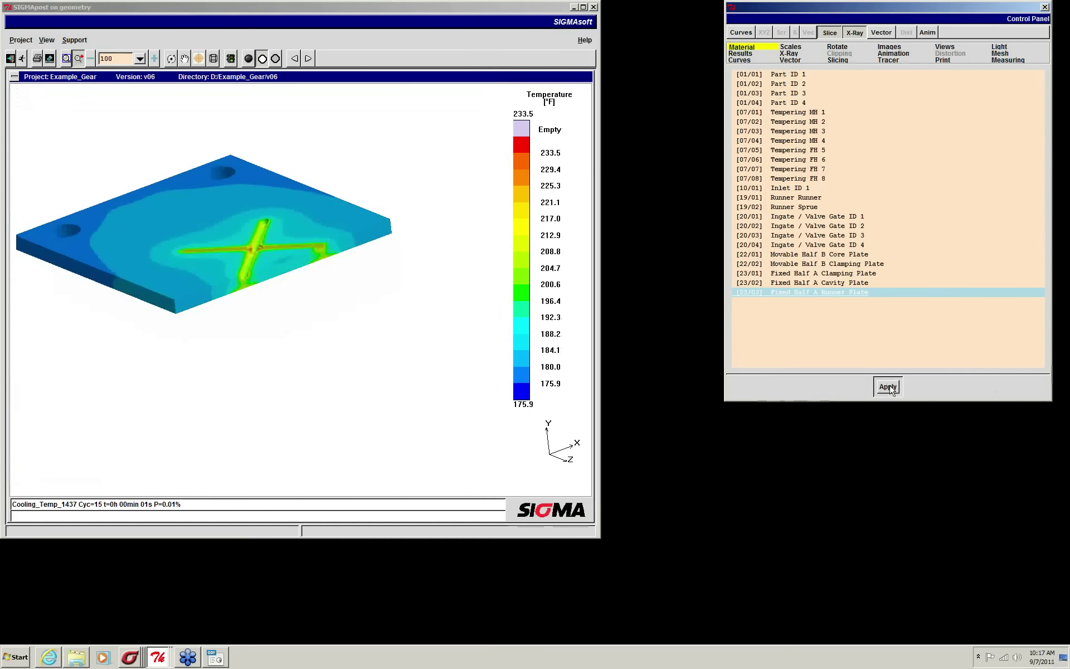
click(167, 179)
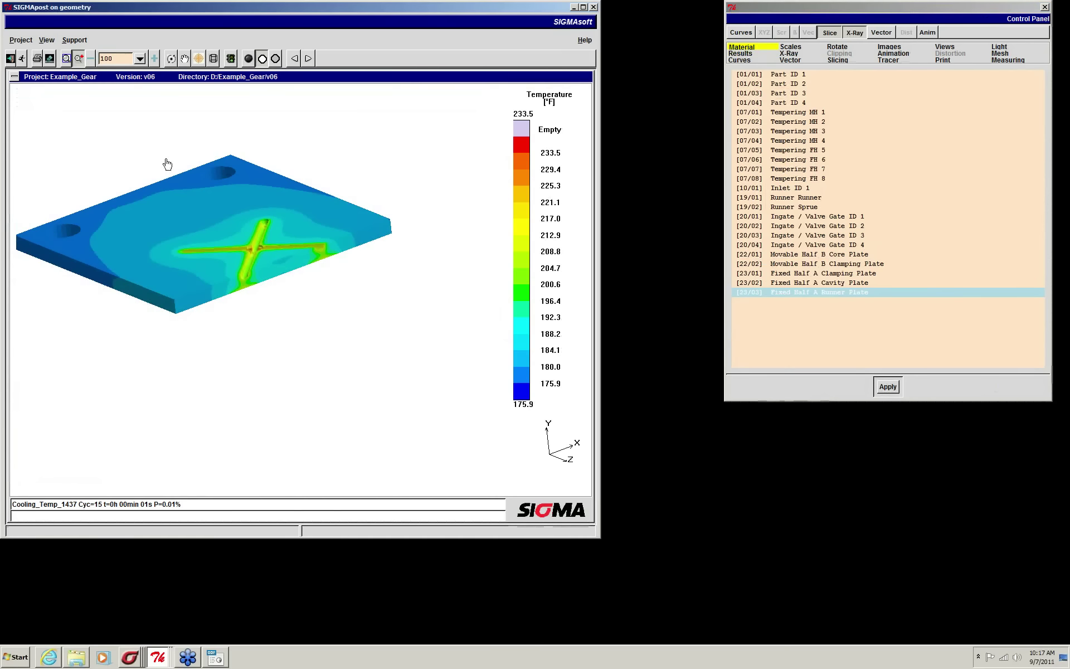
click(79, 60)
drag(160, 184, 204, 236)
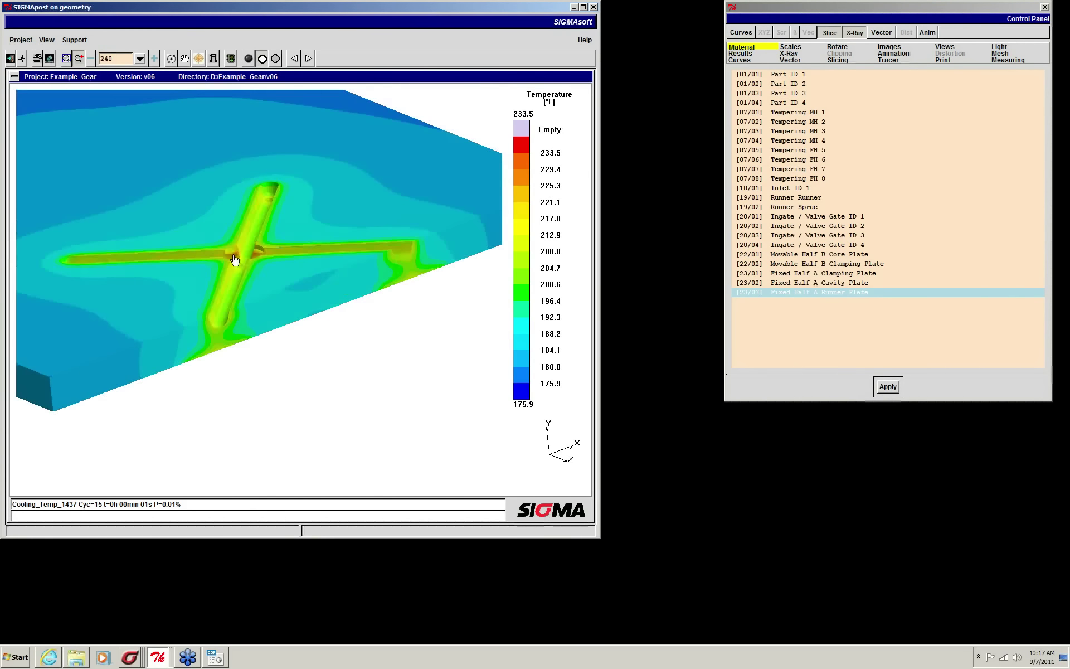
drag(106, 189, 438, 432)
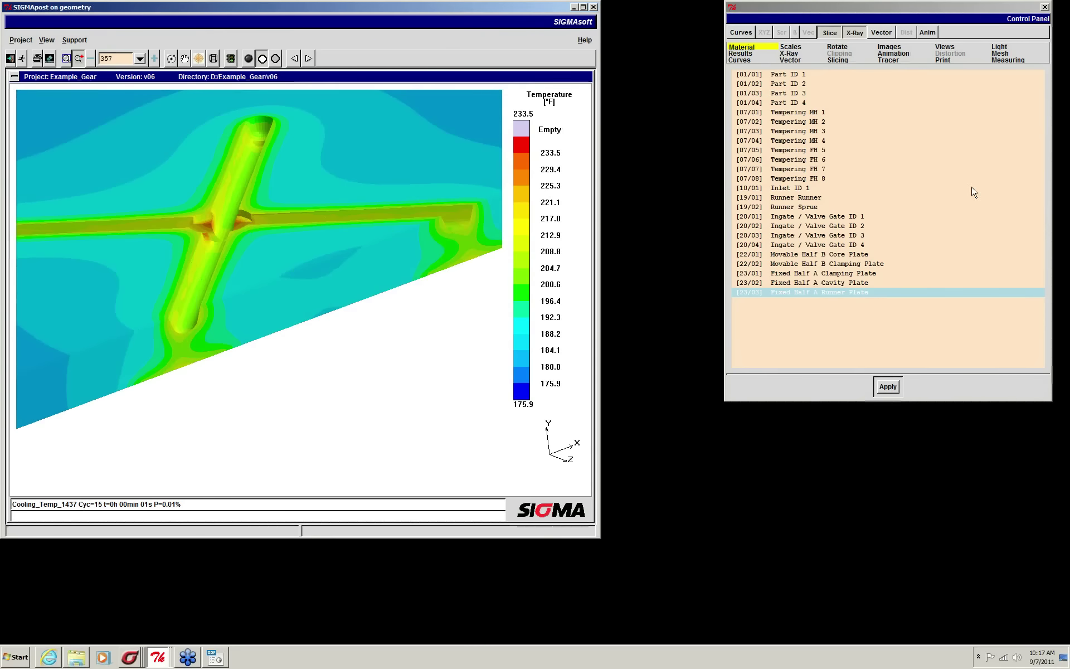
- Load Cooling_Temp_1436, Cooling_Temp_1445 and Cooling_Temp_1450 of Cycle_015 in turn to follow the runner plate's temperature over time
click(752, 54)
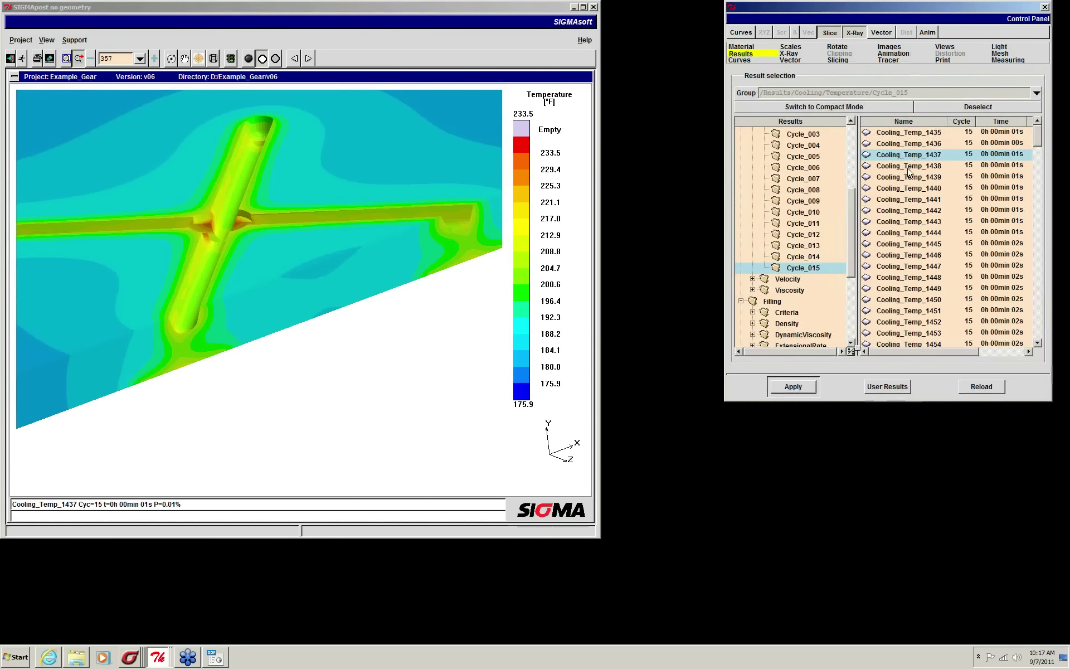
click(912, 146)
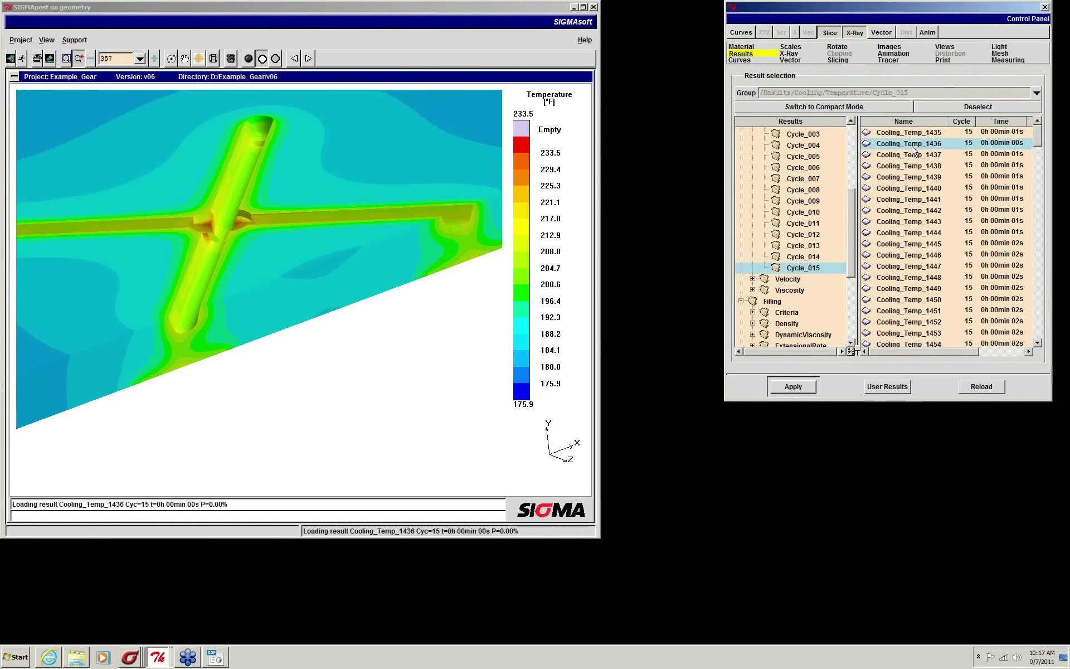
click(909, 248)
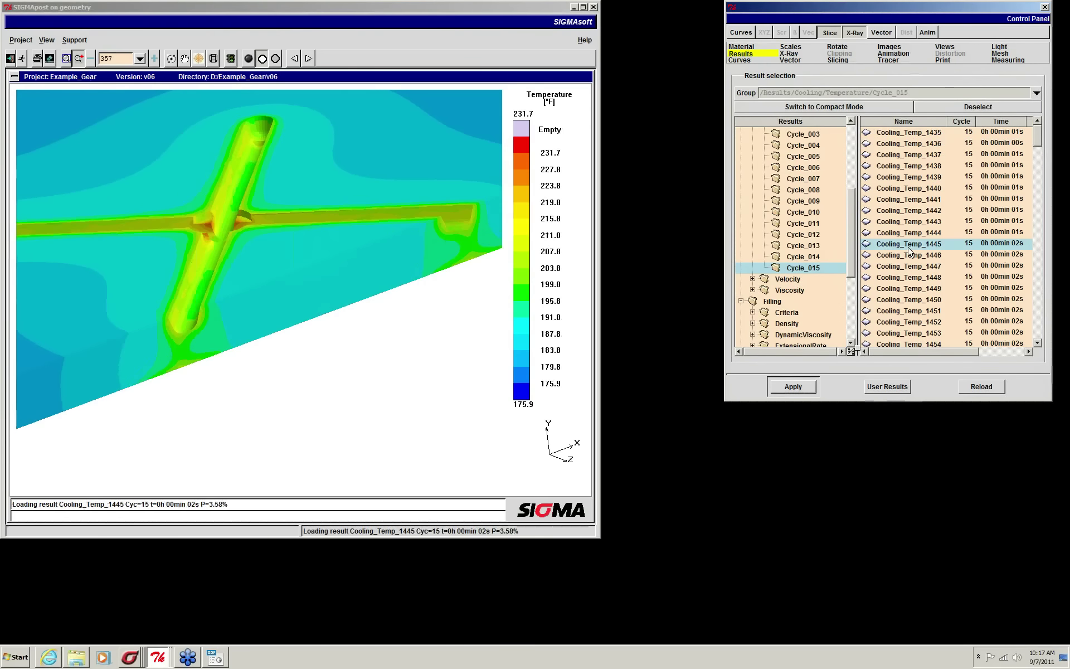
click(907, 301)
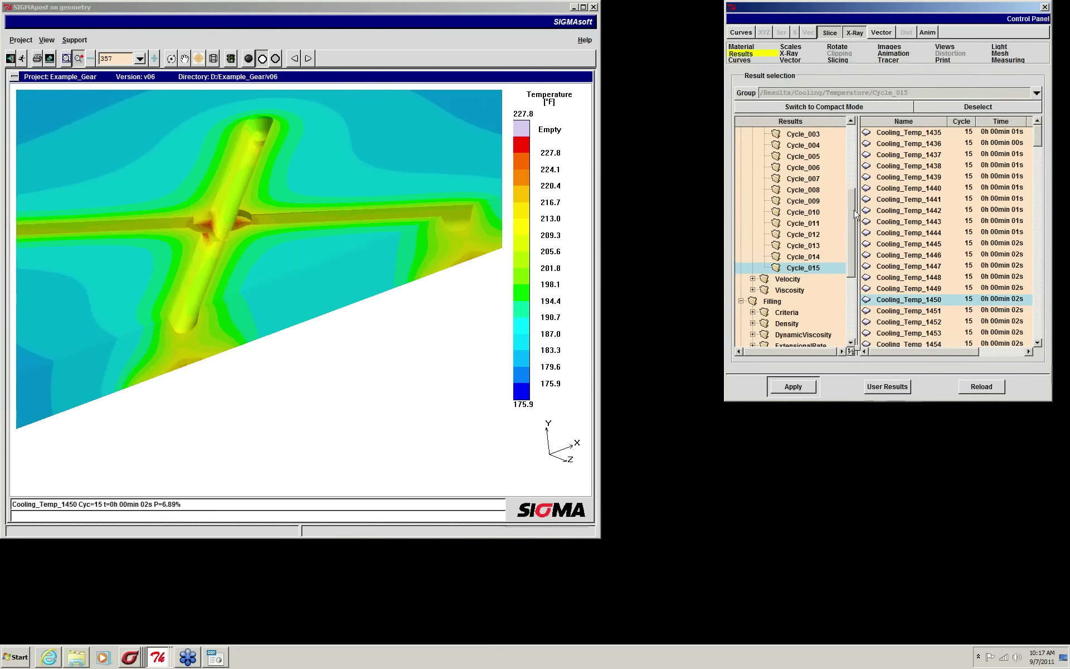
- Load Cooling_Temp_0119 of Cycle_002 for comparison and review the temperatures across the whole runner plate
drag(854, 228, 853, 199)
click(814, 192)
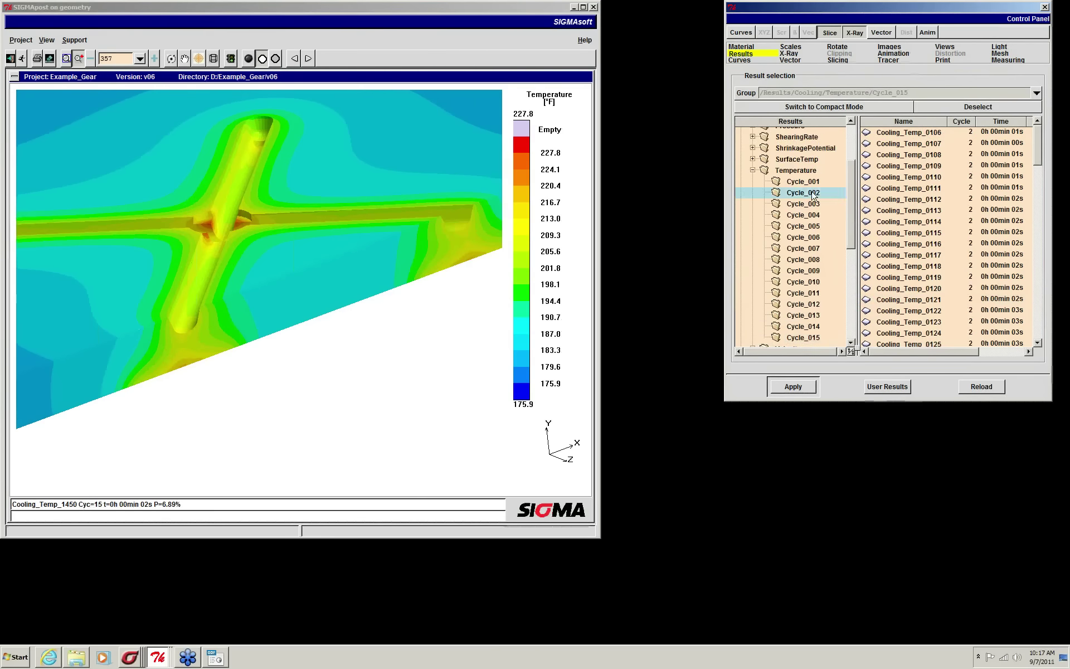
click(917, 279)
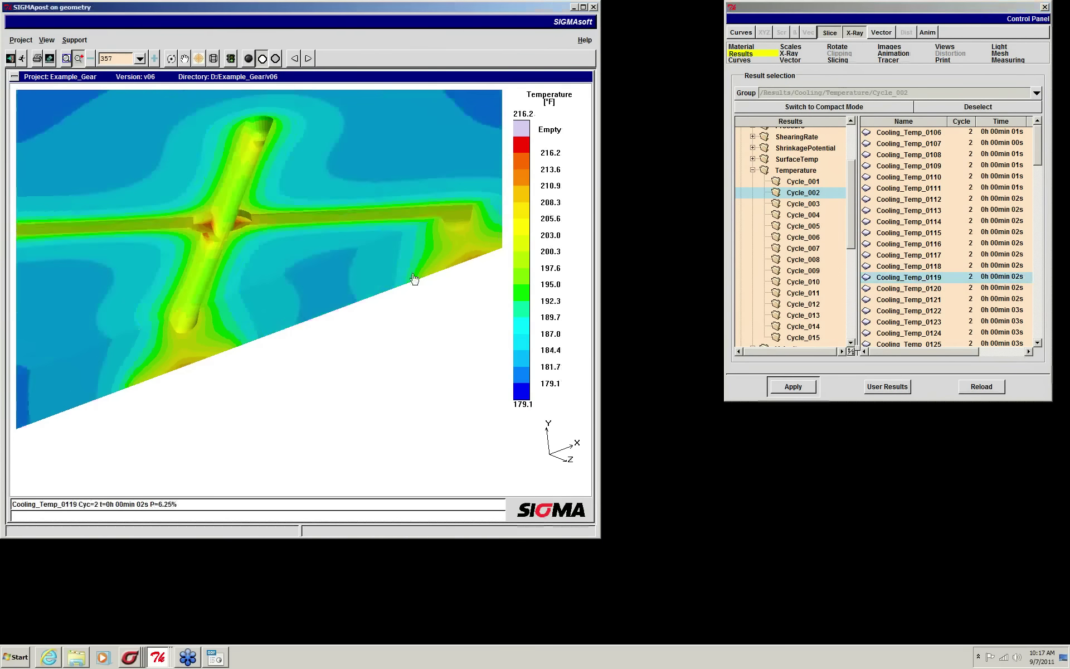
click(67, 59)
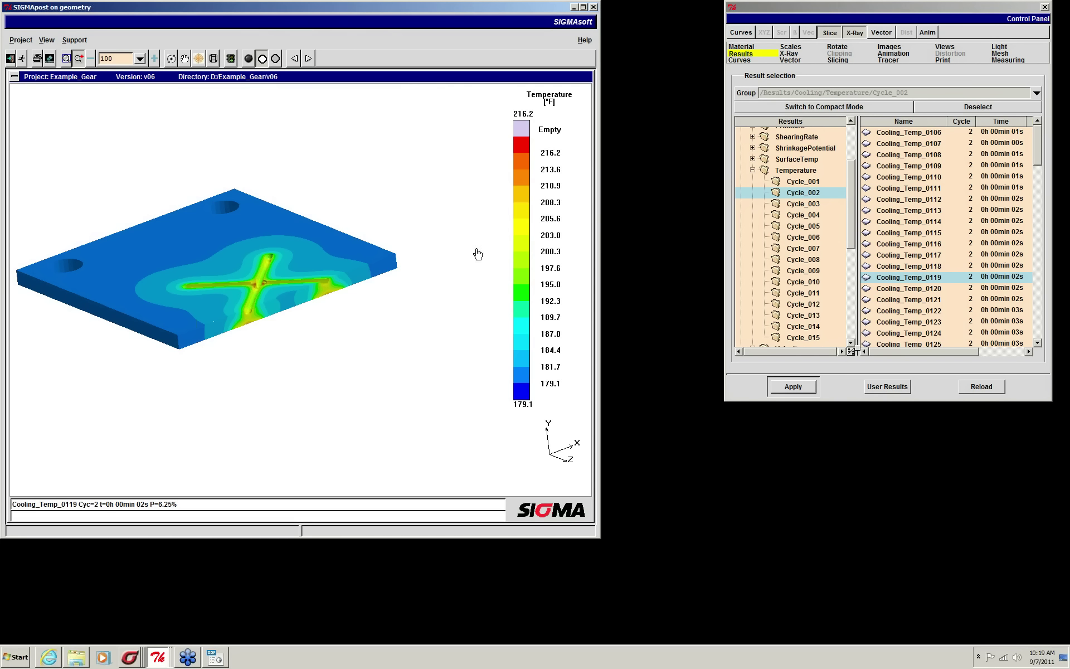
- Leave the Example_Gear results, switch to the SIGMApost results of Webinar_Moldbase_05 and list the model's materials
click(10, 58)
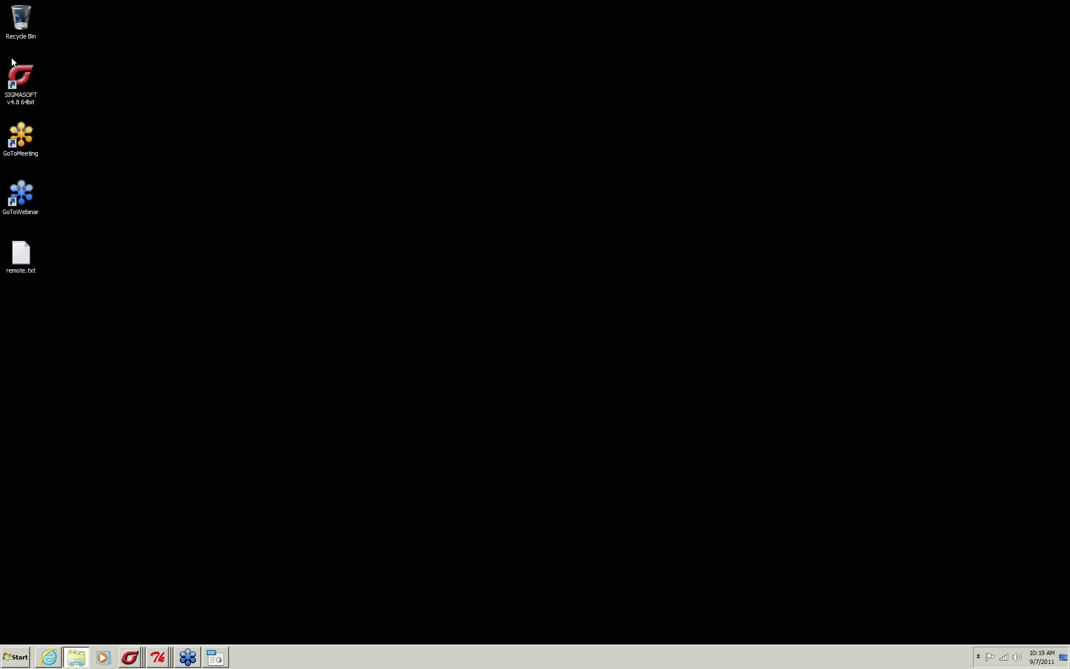
mouse_move(159, 662)
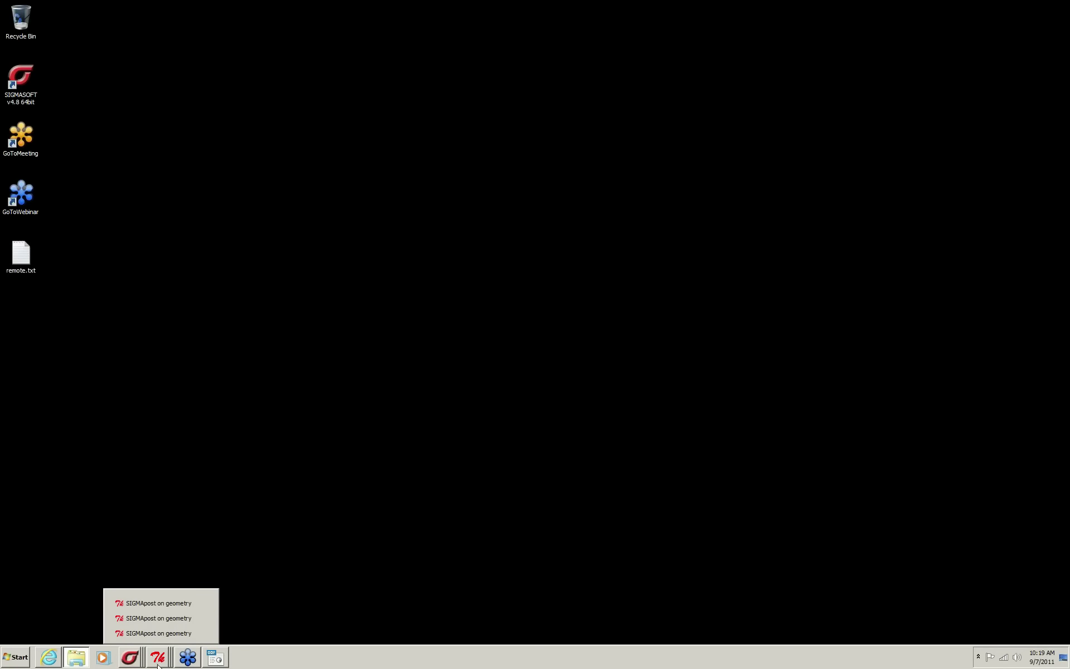
click(162, 633)
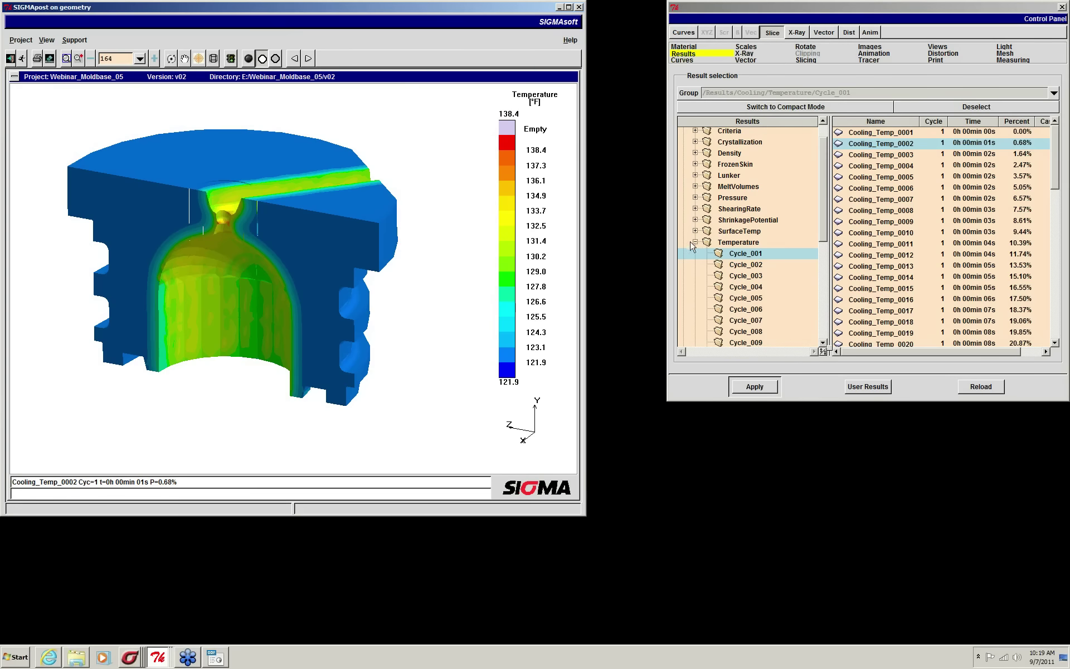
click(685, 47)
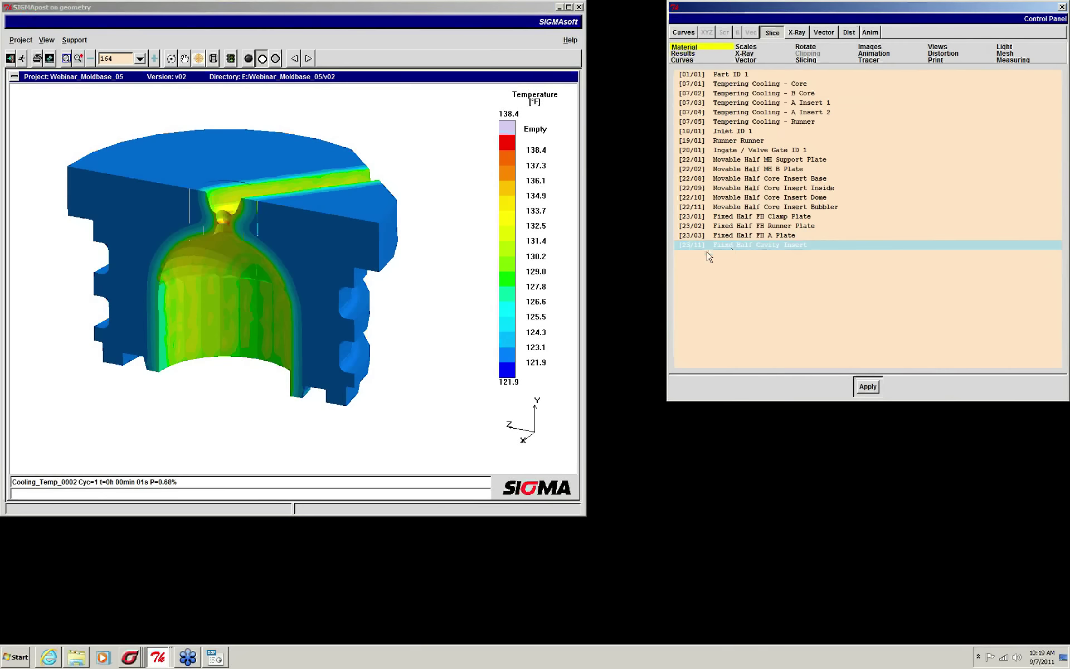
click(203, 384)
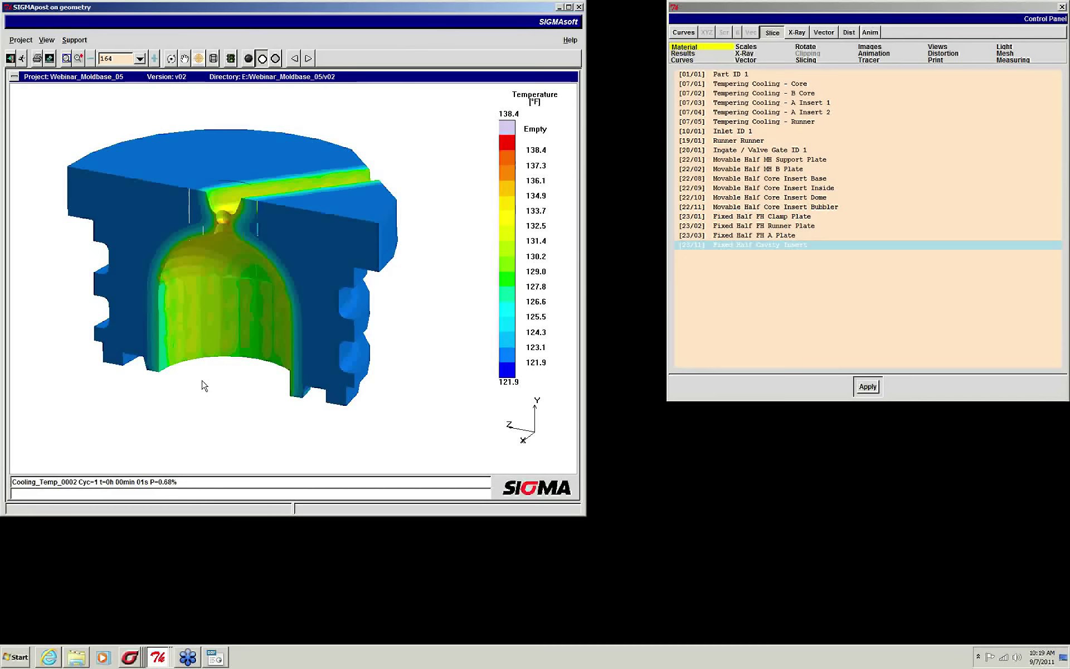
- Switch to the Webinar_Moldbase_05/v02 project in SIGMASOFT and inspect its cavities, runner and cooling lines from several angles
click(132, 661)
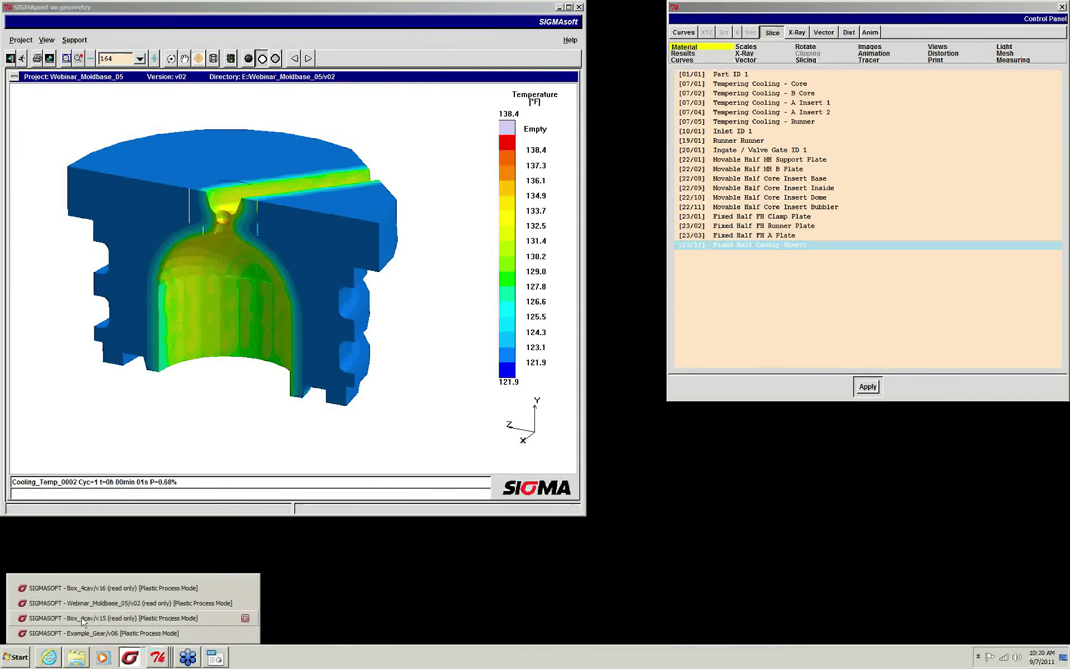
click(81, 603)
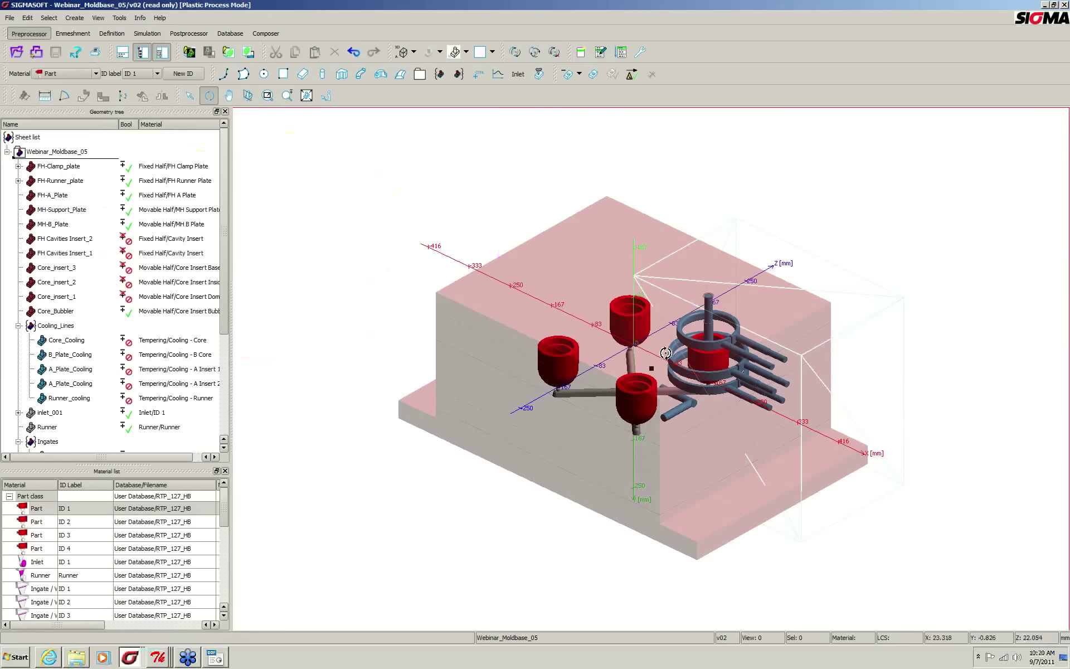
mouse_move(639, 355)
mouse_down()
mouse_move(638, 332)
mouse_move(631, 345)
mouse_up()
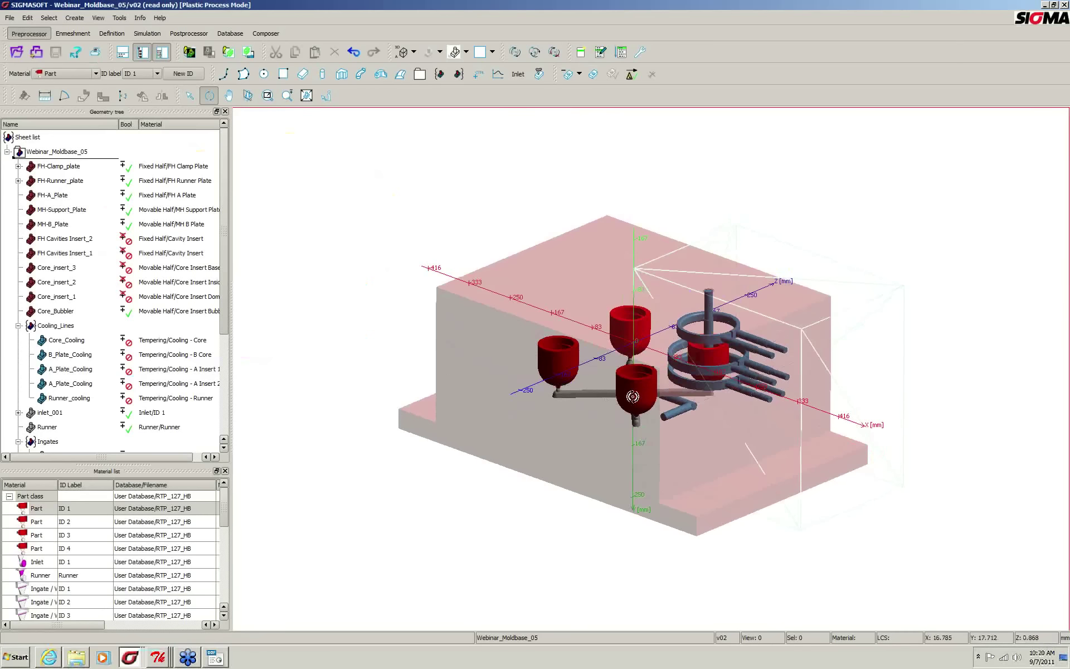
click(268, 95)
drag(417, 195, 853, 533)
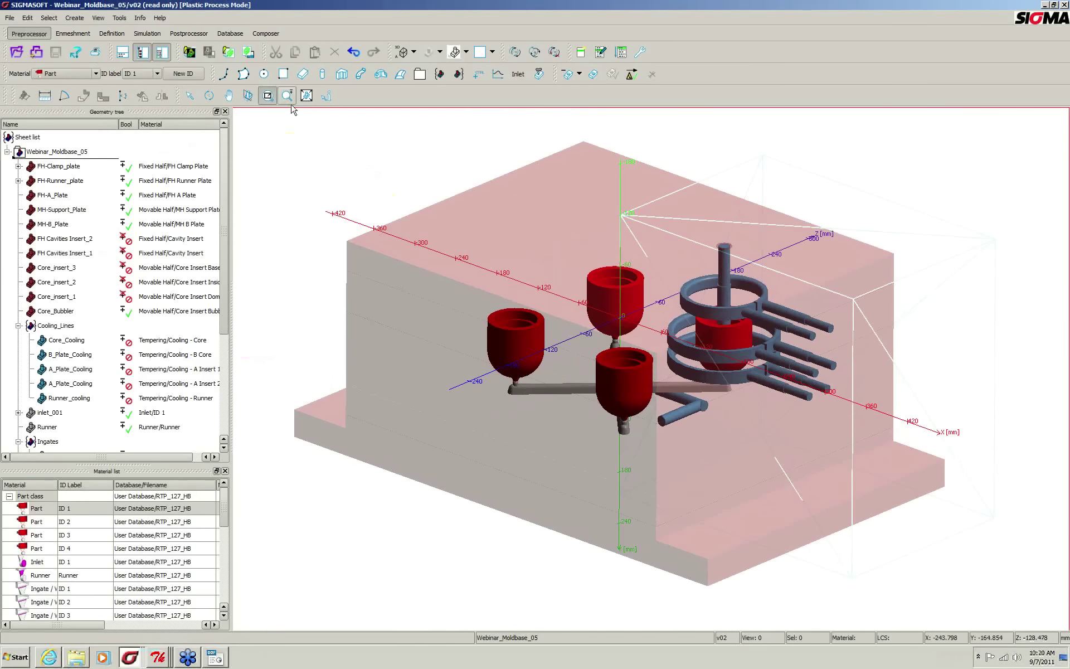
click(209, 96)
drag(511, 467, 616, 291)
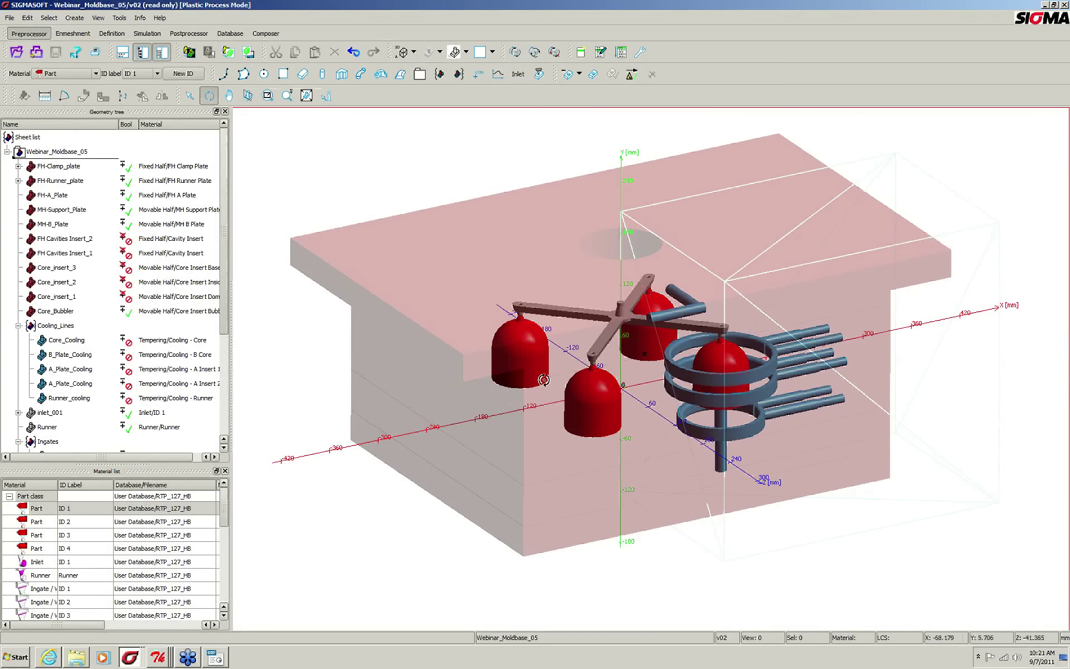
- Set the draw mode of the five mold plates from FH-Clamp_plate to MH-B_Plate to opaque shading
click(61, 169)
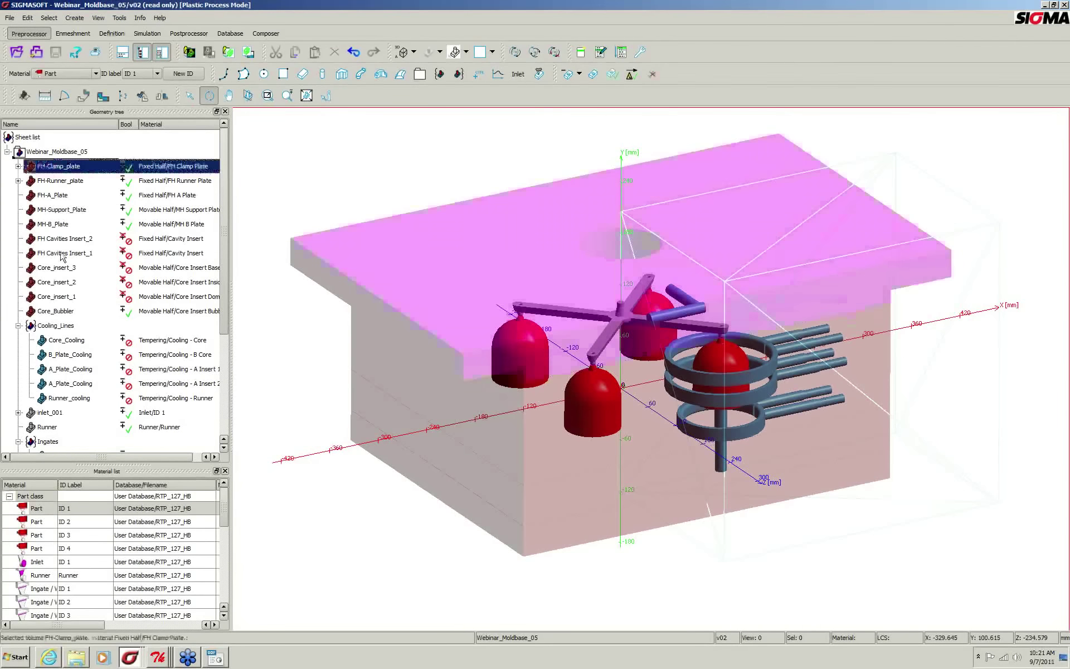
shift+click(56, 224)
right_click(60, 224)
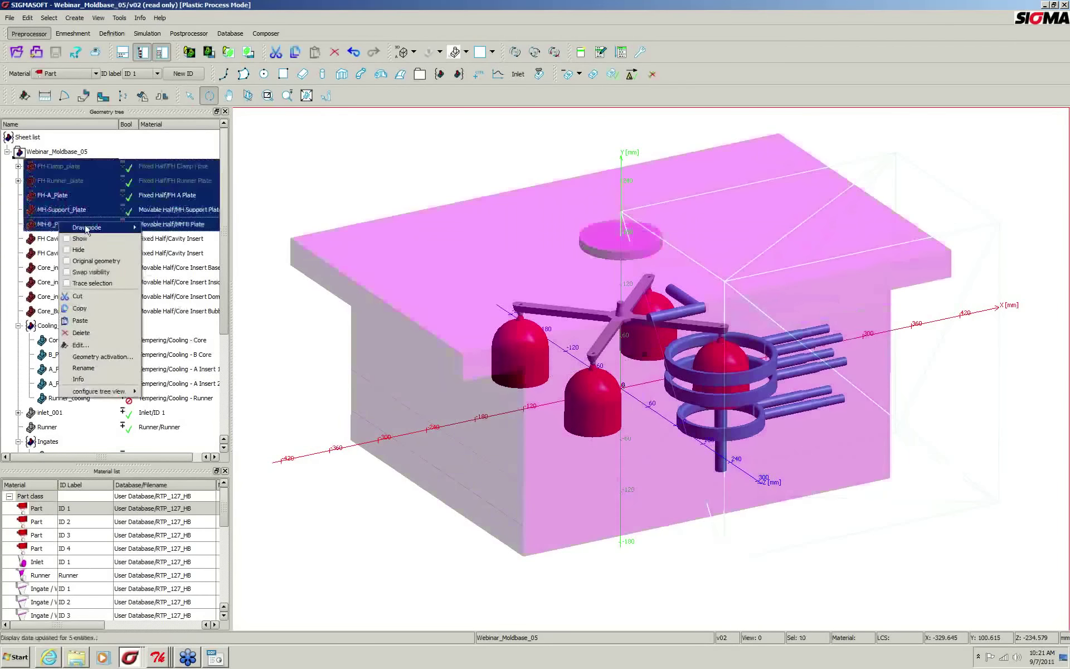
mouse_move(86, 228)
click(155, 268)
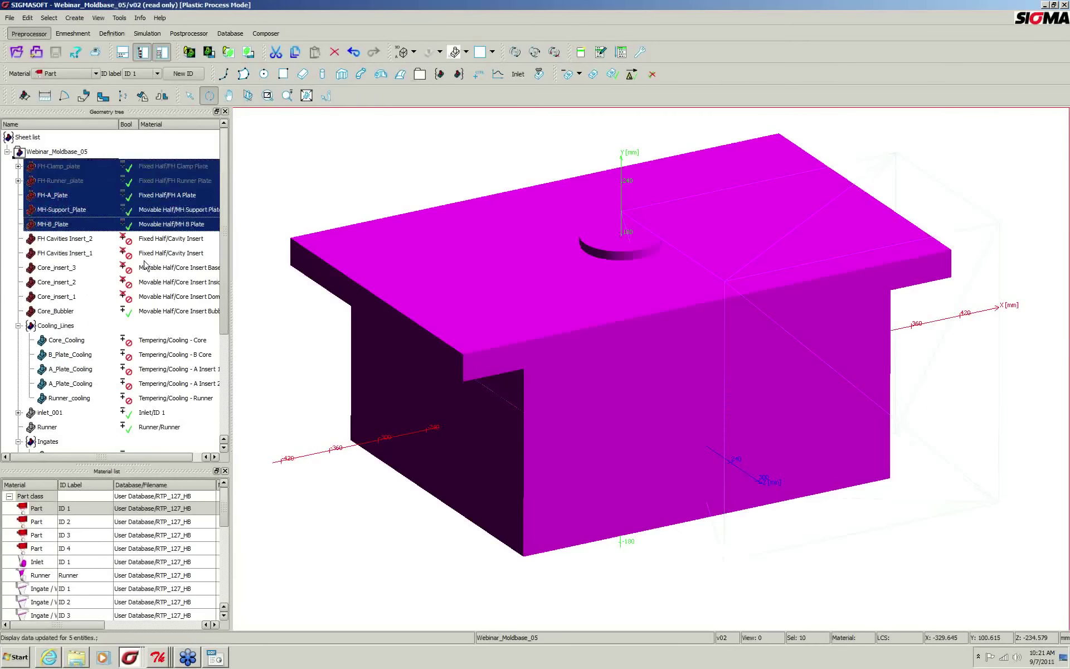
click(98, 269)
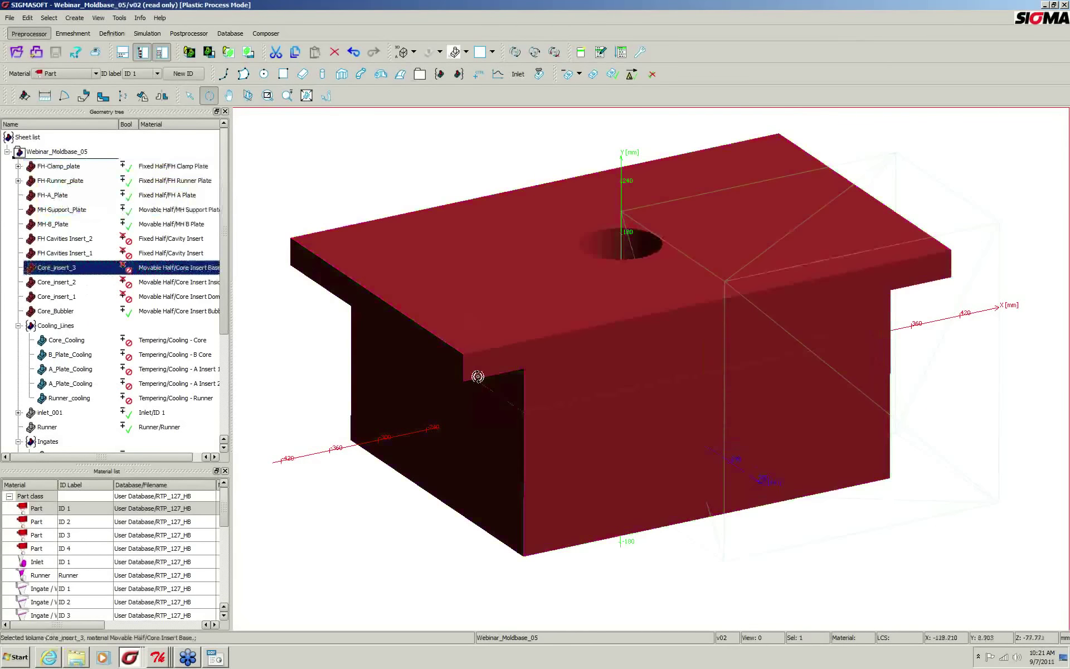
- Hide the five mold plates from FH-Clamp_plate to MH-B_Plate
click(68, 167)
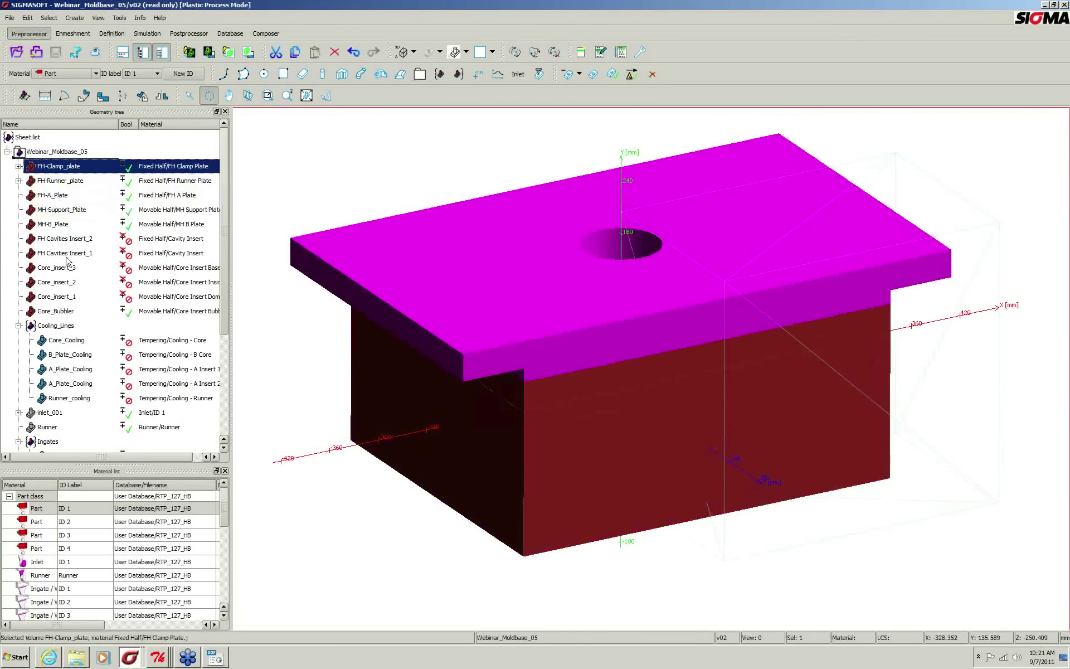
shift+click(67, 225)
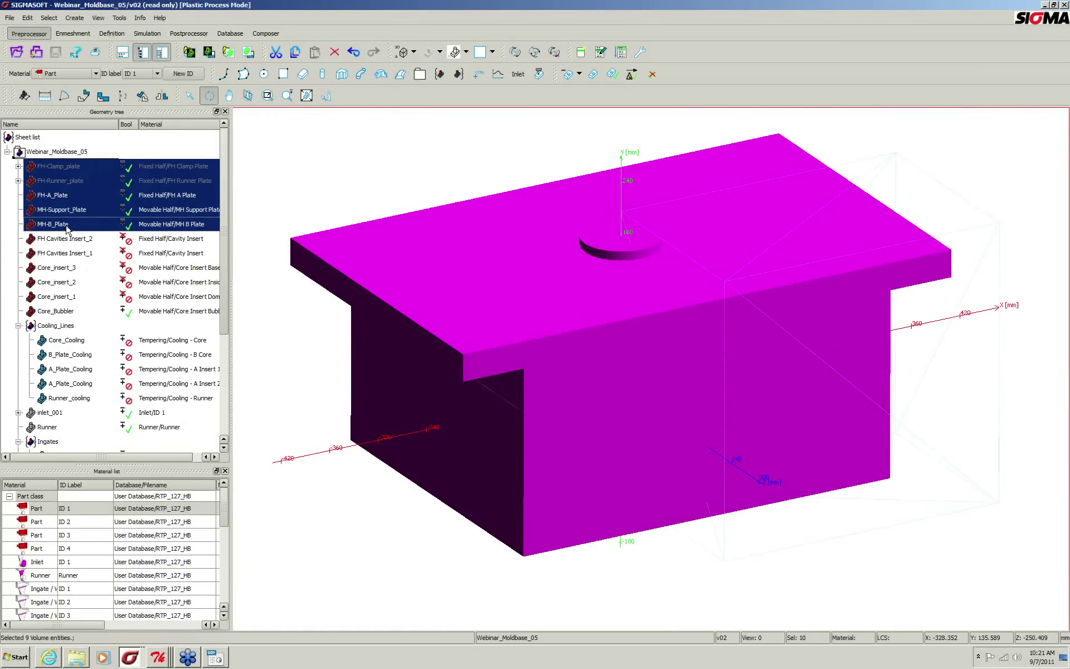
right_click(67, 225)
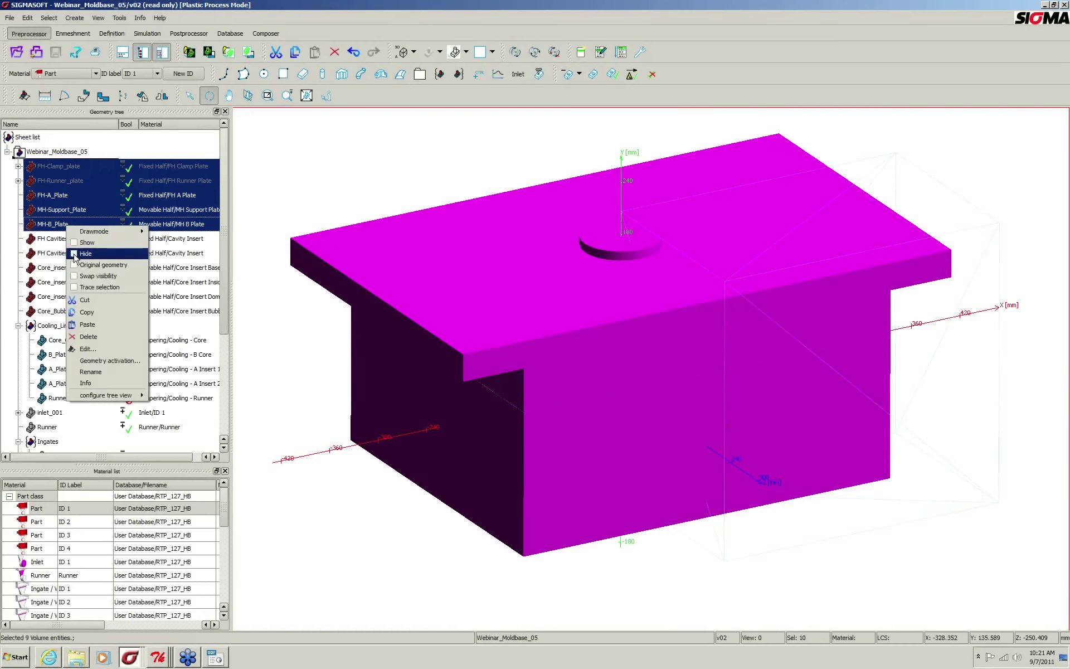
click(75, 254)
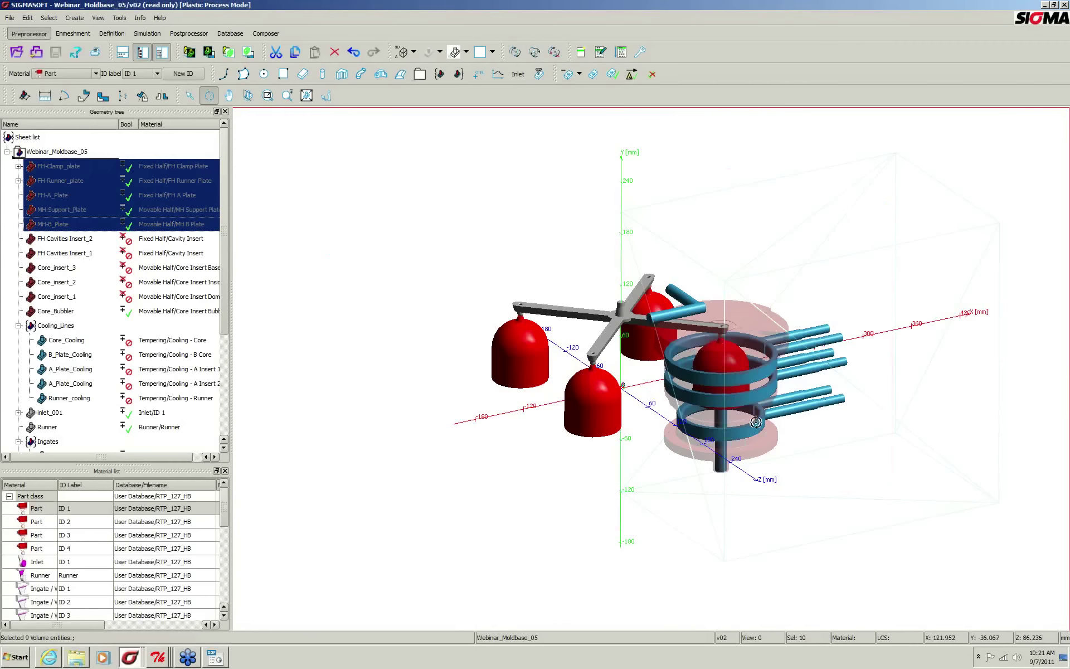
- Set the draw mode of the six inserts from FH Cavities Insert_2 to Core_Bubbler to shaded
click(65, 240)
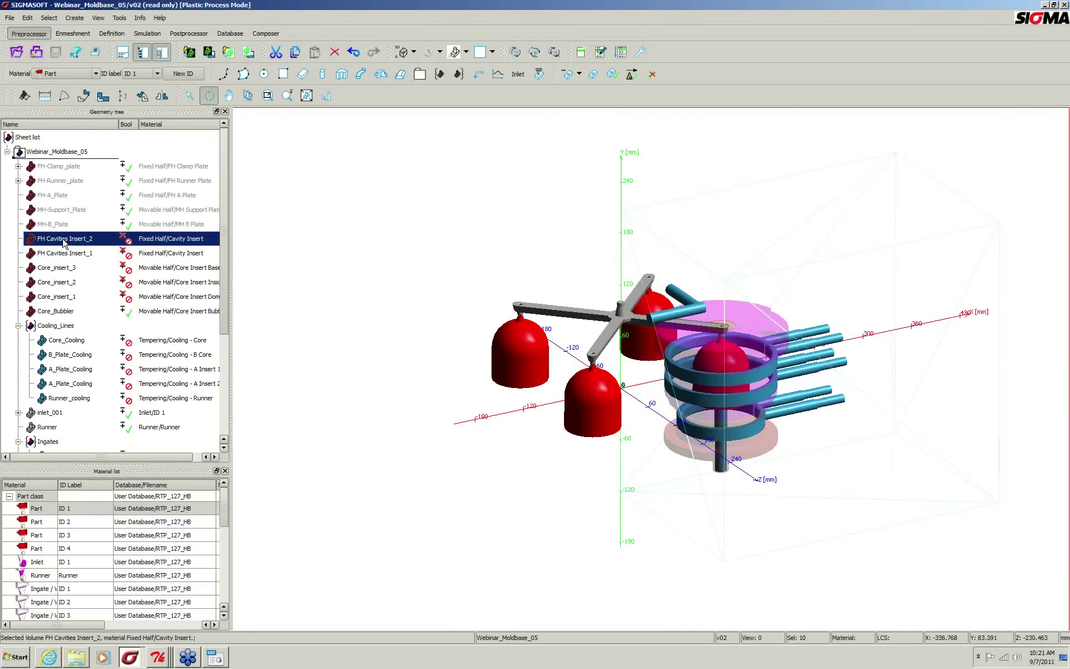
shift+click(65, 312)
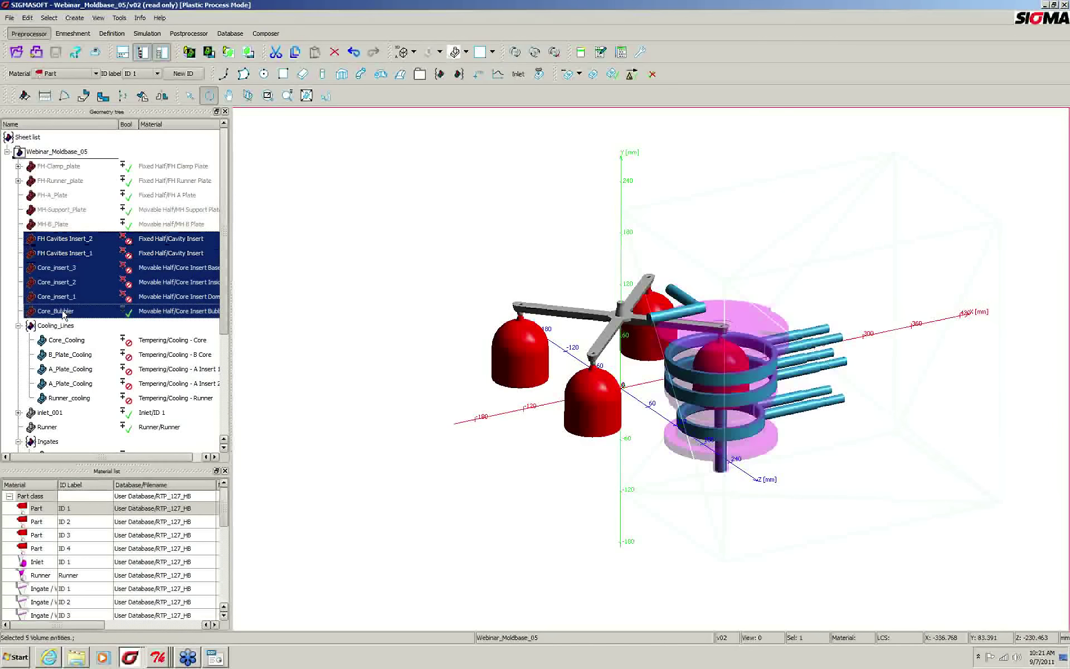
right_click(65, 314)
mouse_move(92, 316)
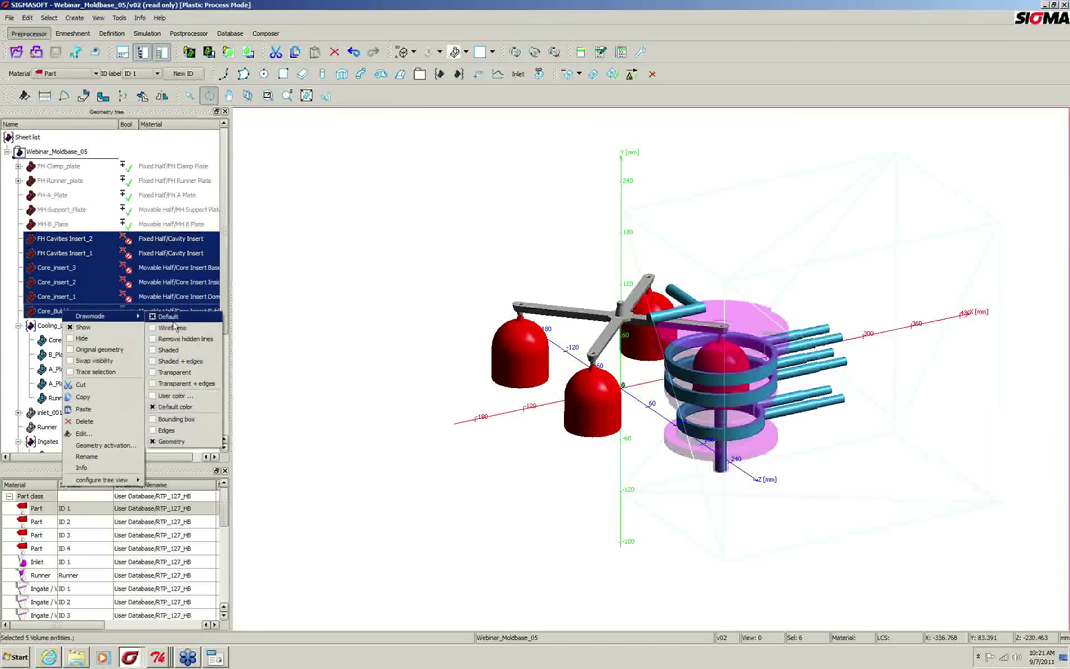
click(168, 350)
- Give the six cavity and core inserts a pale yellow user color and clear their selection highlight
right_click(70, 270)
mouse_move(111, 274)
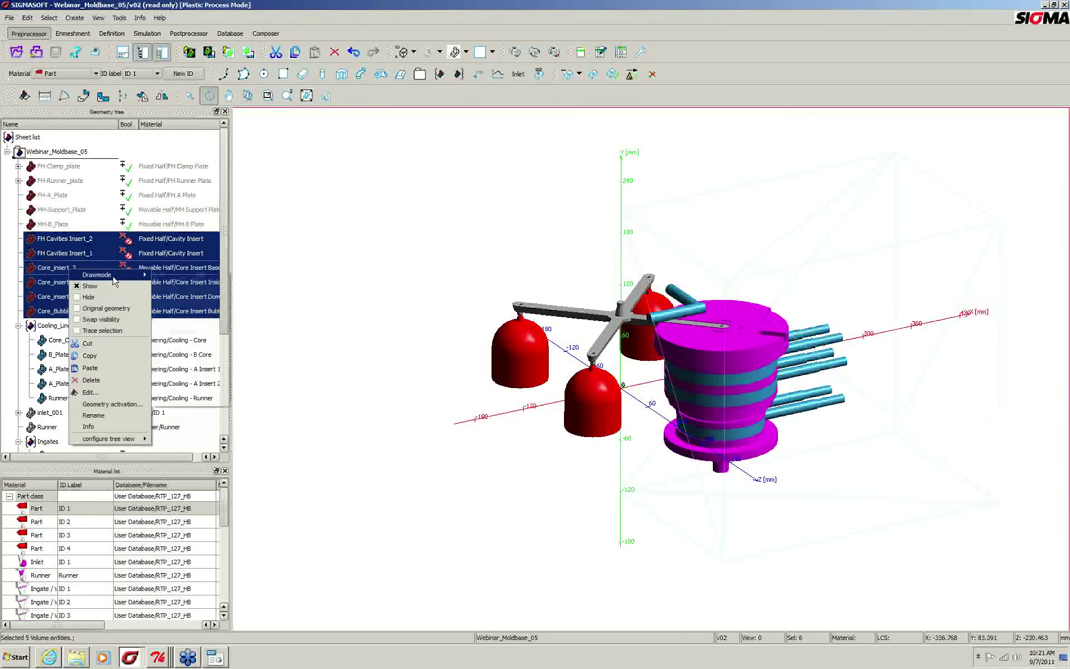
click(159, 356)
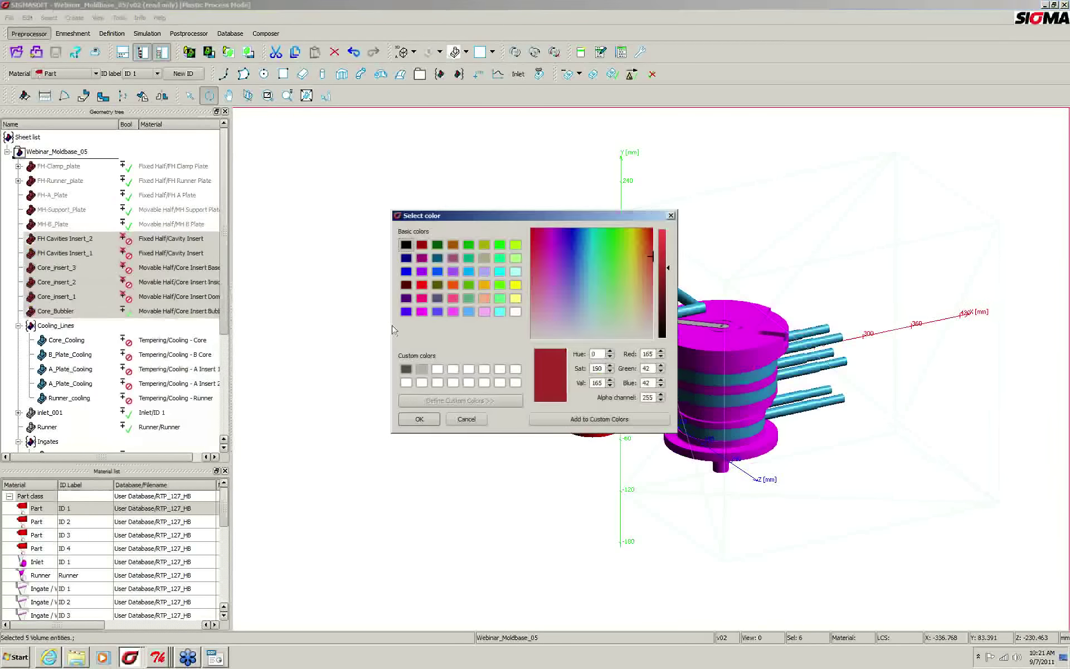
click(514, 298)
click(419, 419)
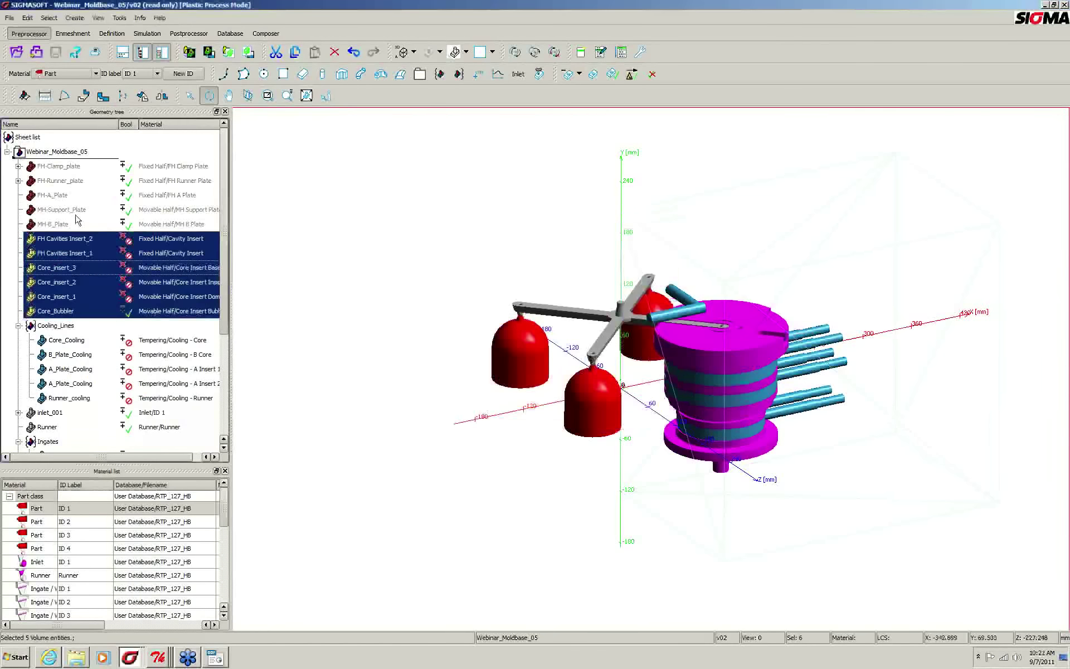
click(772, 376)
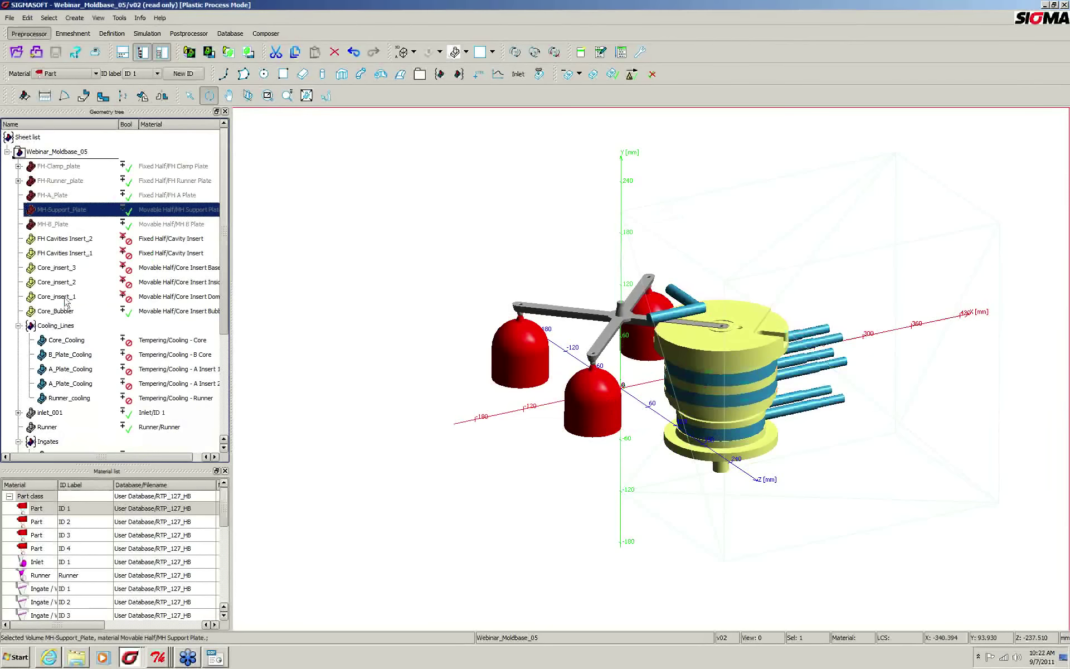
- Highlight the inserts one after another in the model, from FH Cavities Insert_2 to Core_Bubbler
click(67, 240)
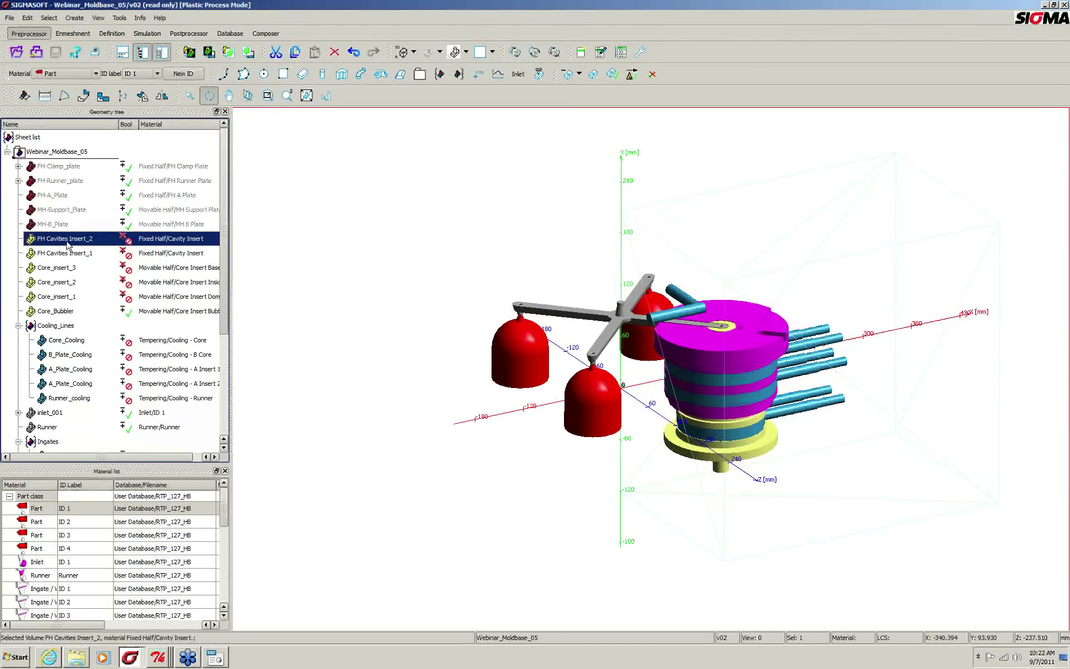
click(67, 254)
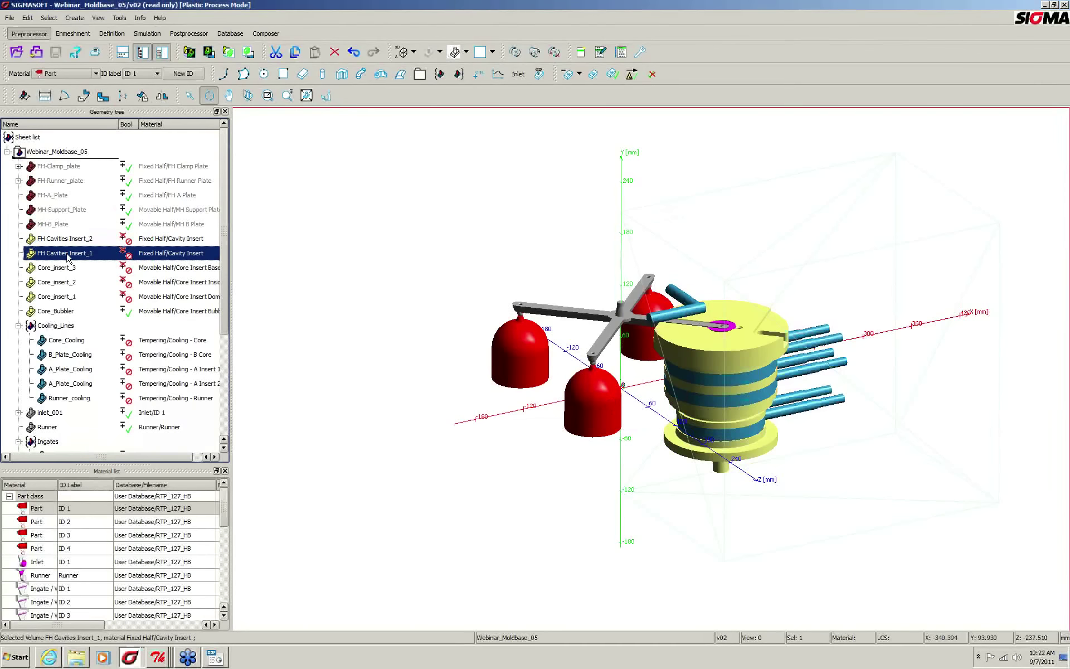
click(67, 270)
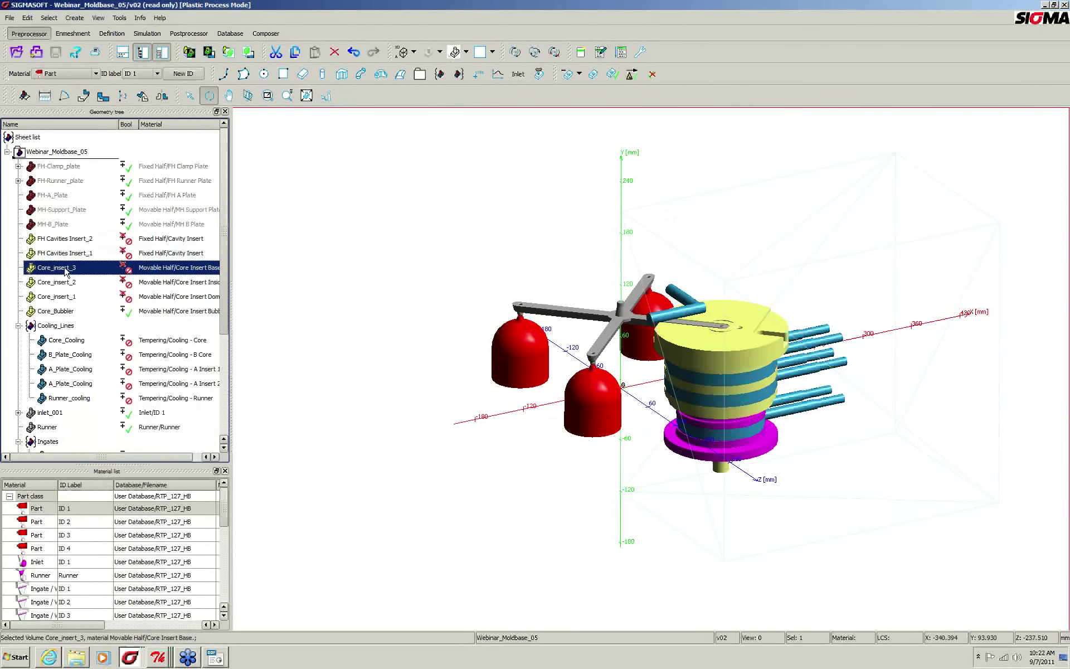
click(64, 283)
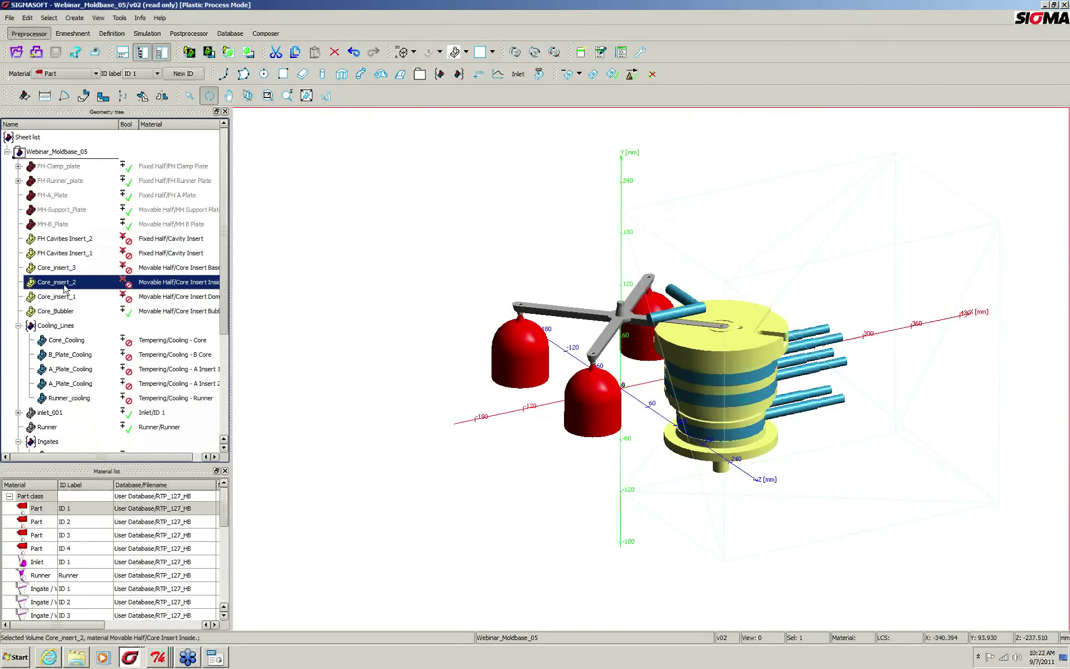
click(64, 298)
click(62, 311)
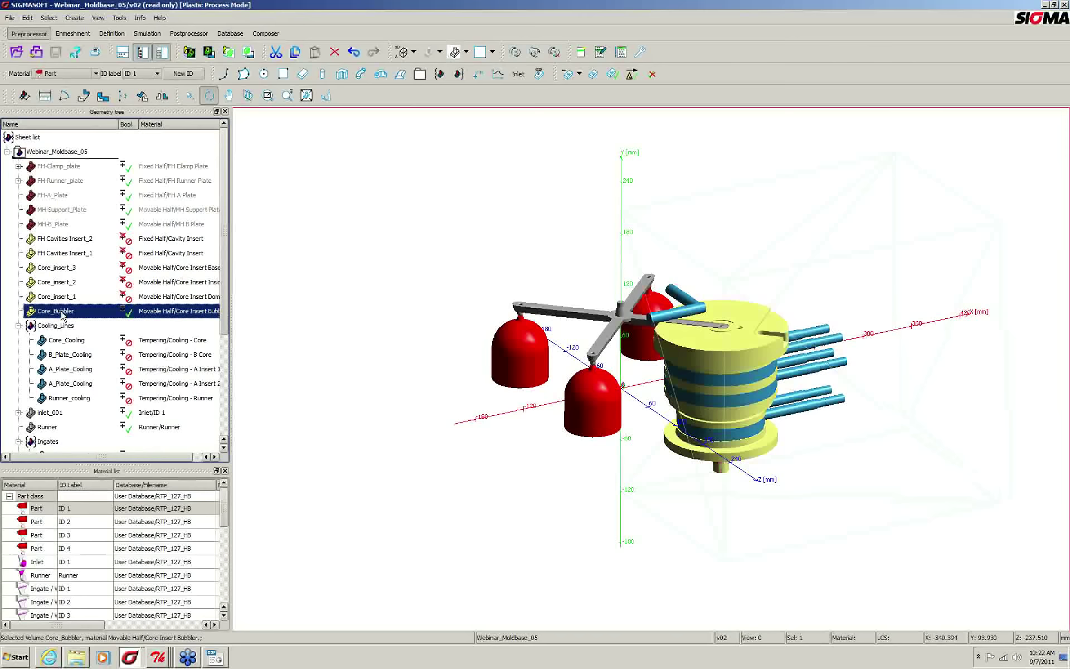
- Highlight each cooling line in the model in turn, from Core_Cooling to Runner_cooling
click(63, 341)
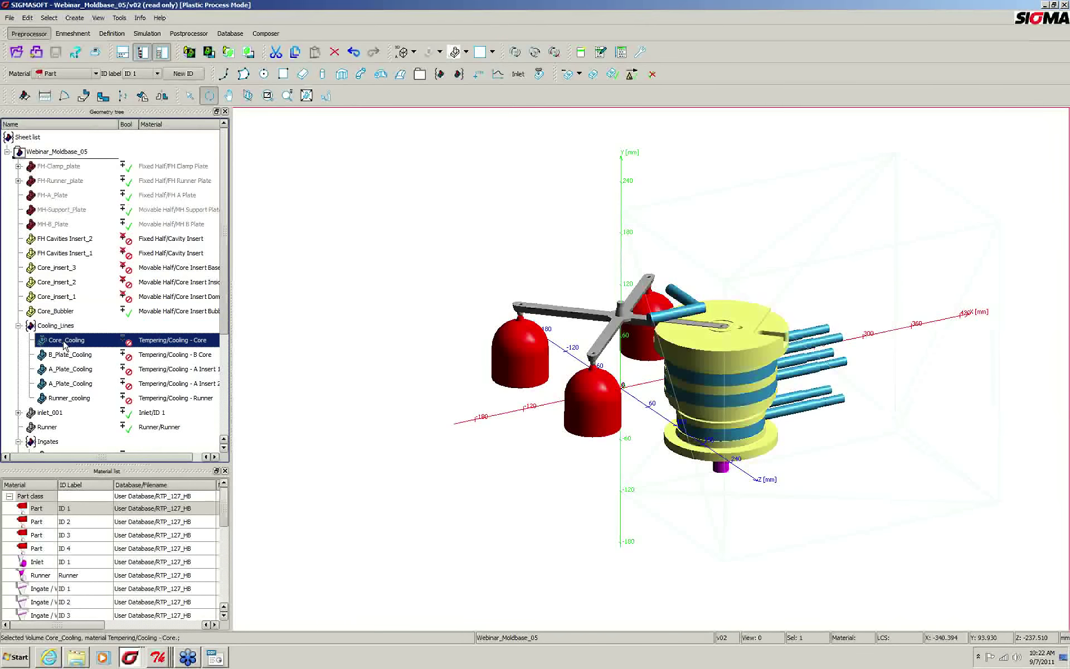
click(64, 358)
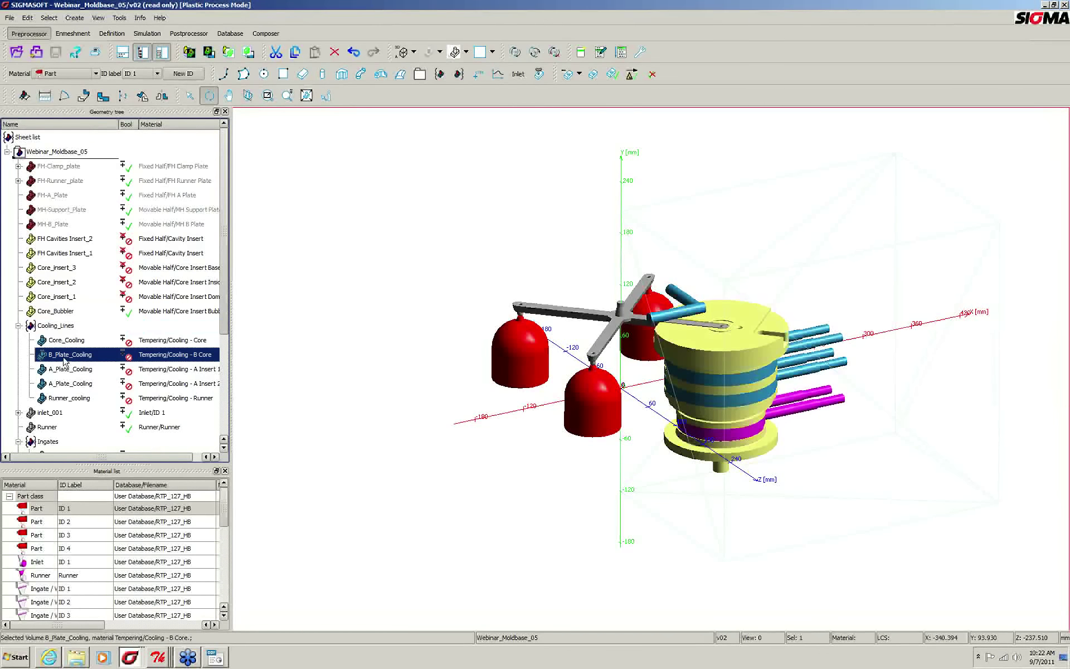
click(66, 371)
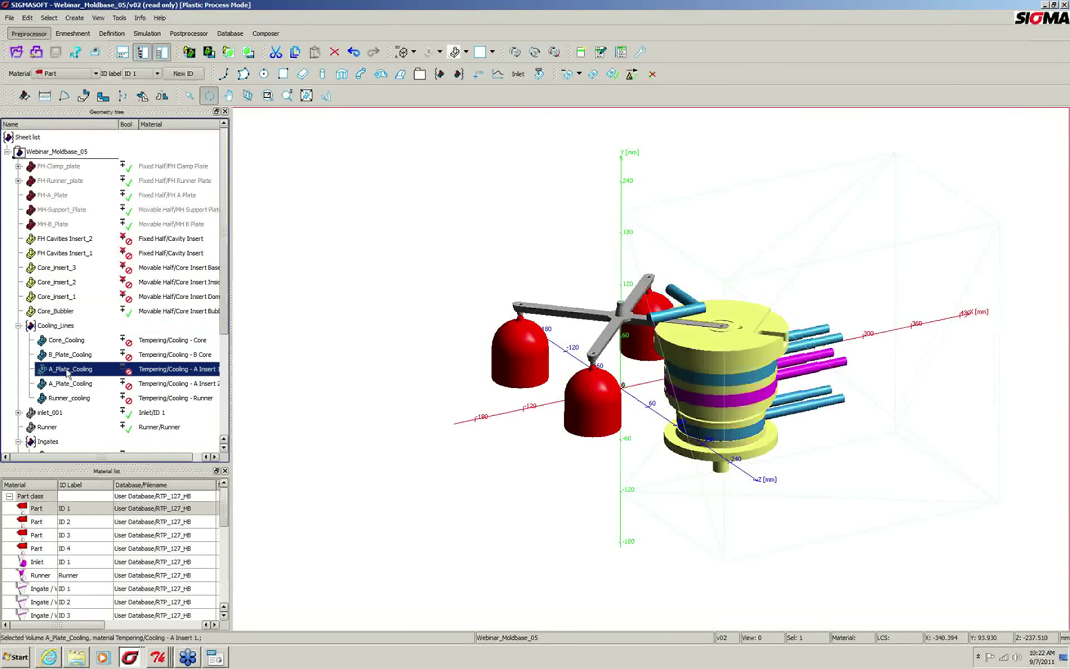
click(69, 385)
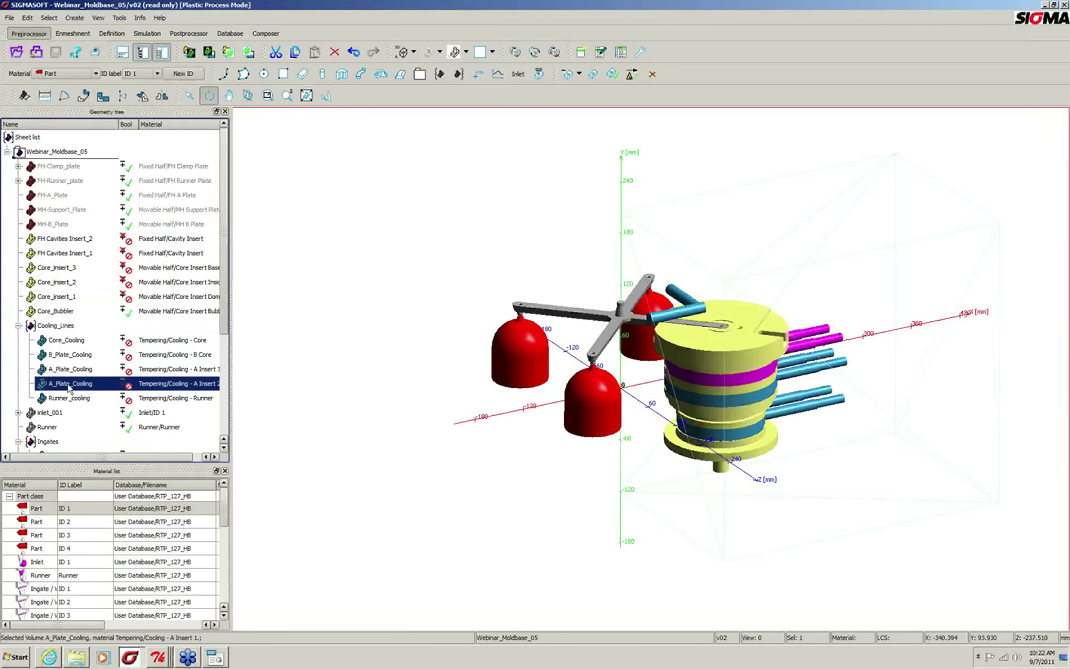
click(69, 397)
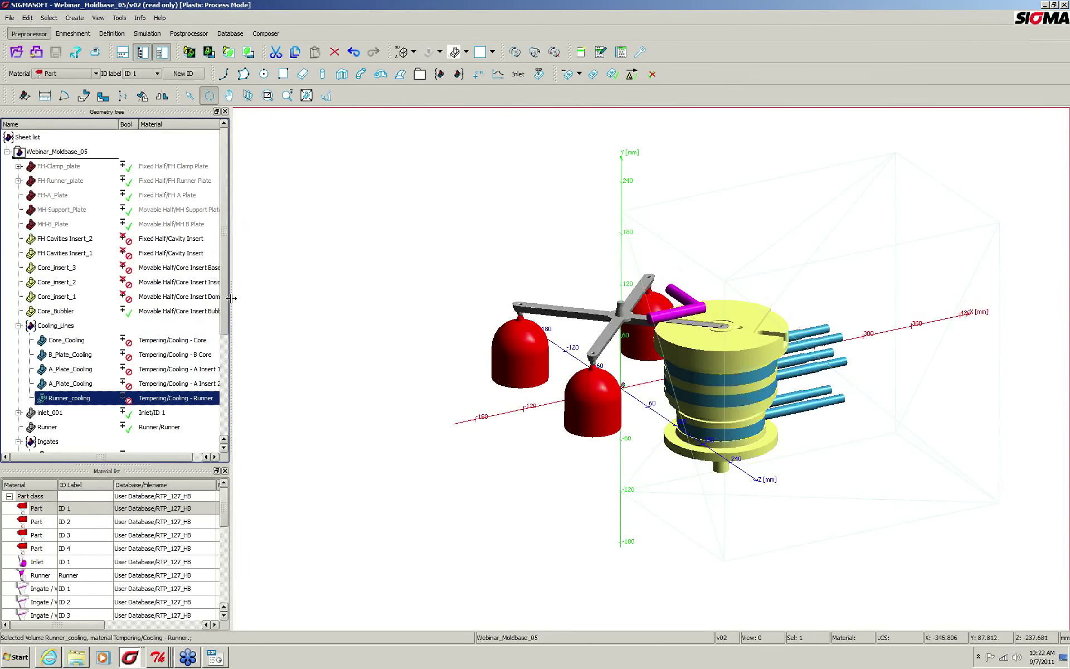
- Hide the four cavity parts Cav1 to Cav4
scroll(110, 368, down, 4)
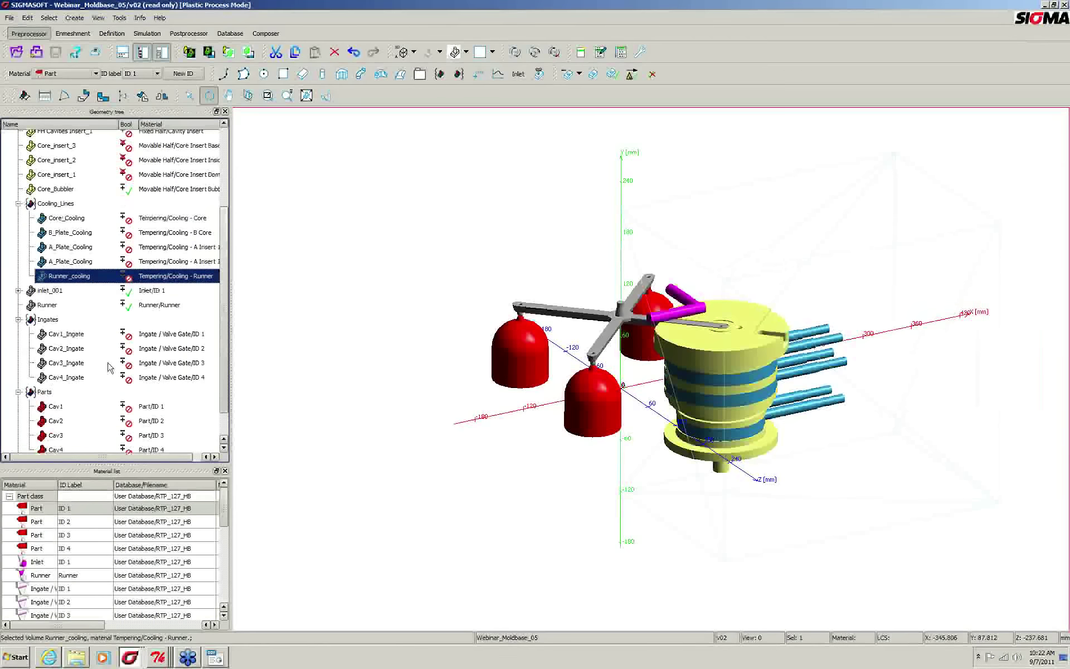
click(58, 408)
shift+click(61, 451)
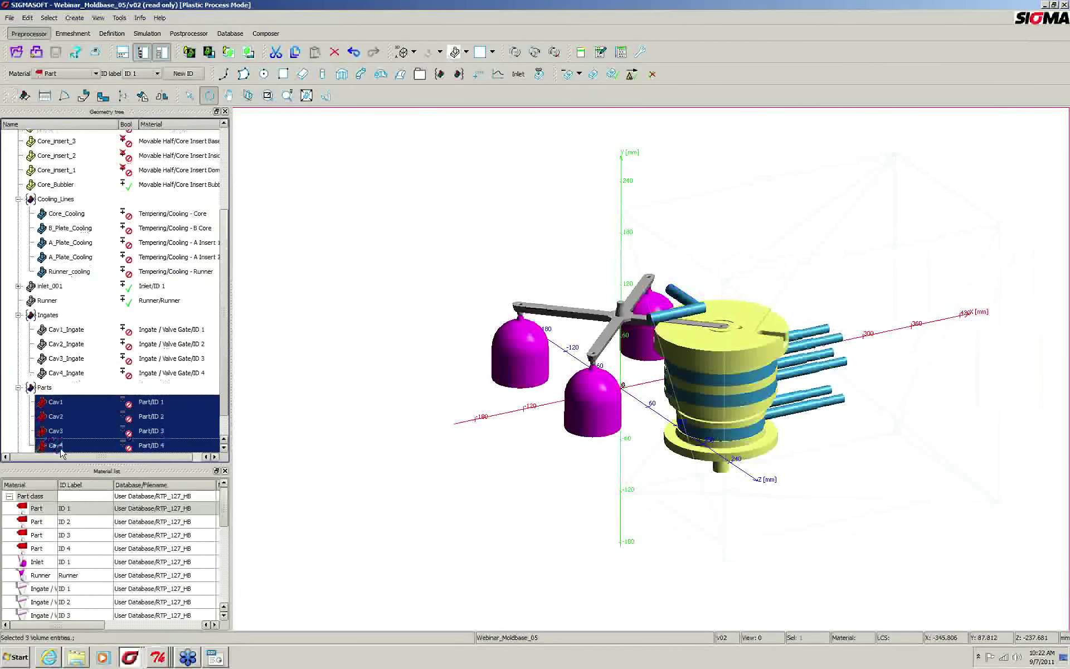
right_click(62, 446)
click(78, 474)
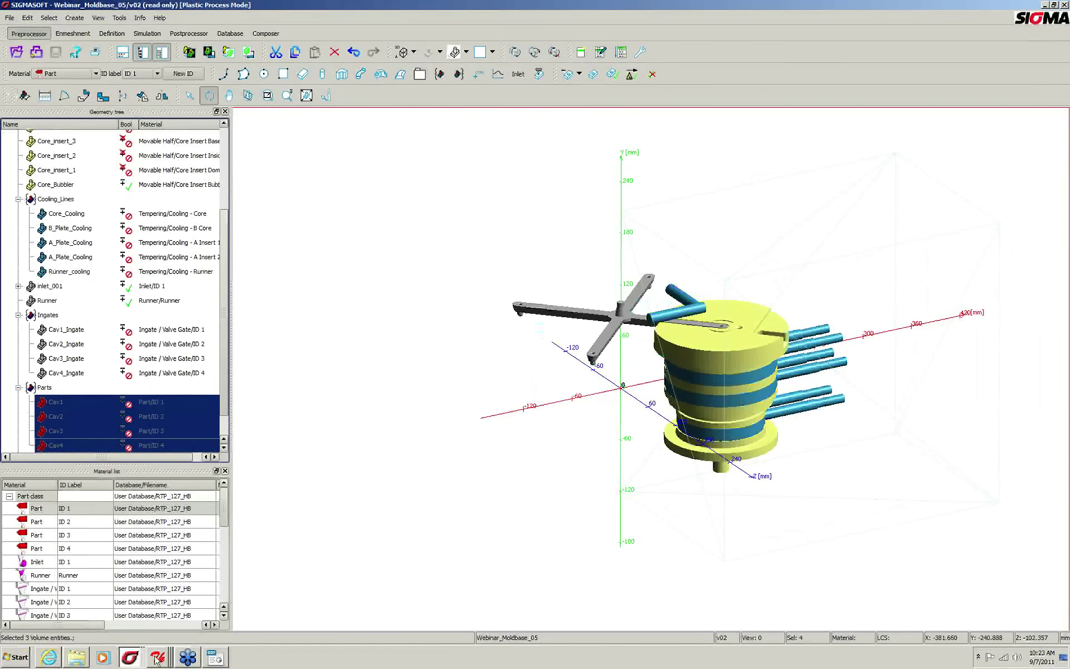
- Switch to the SIGMApost results and display only the movable half materials from MH B Plate to Core Insert Bubbler
mouse_move(156, 660)
click(158, 605)
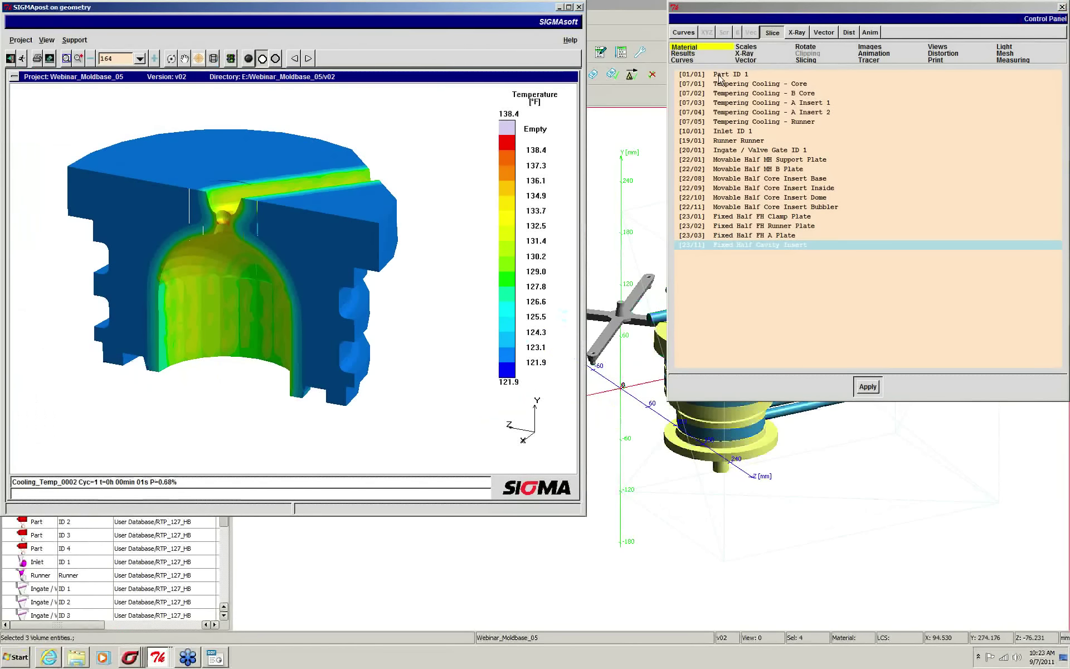
click(754, 169)
shift+click(755, 206)
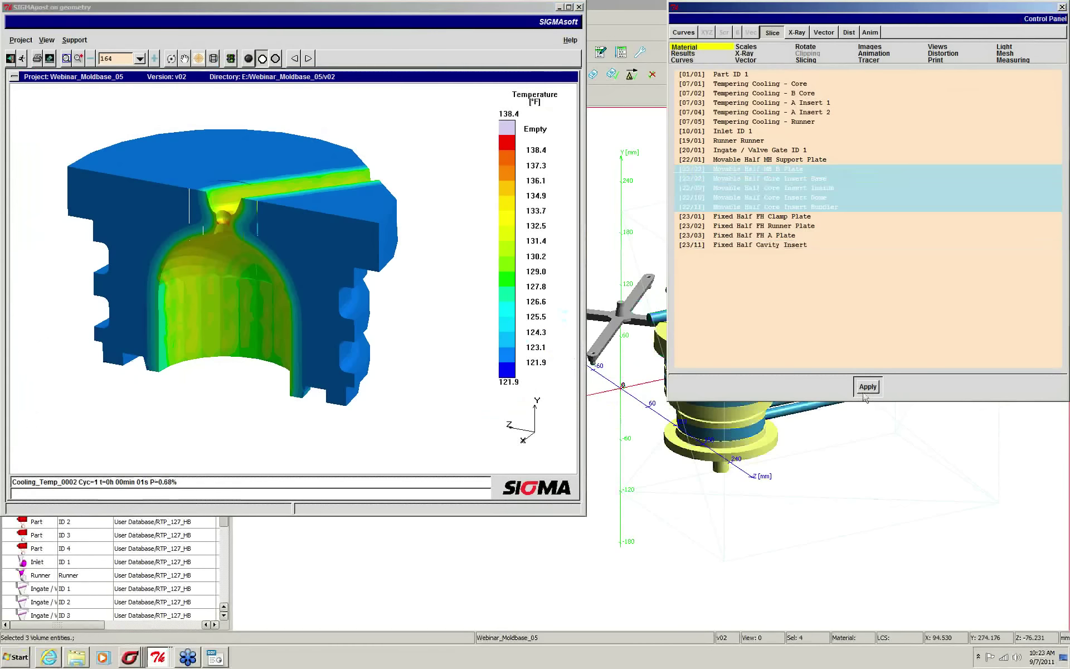
click(868, 386)
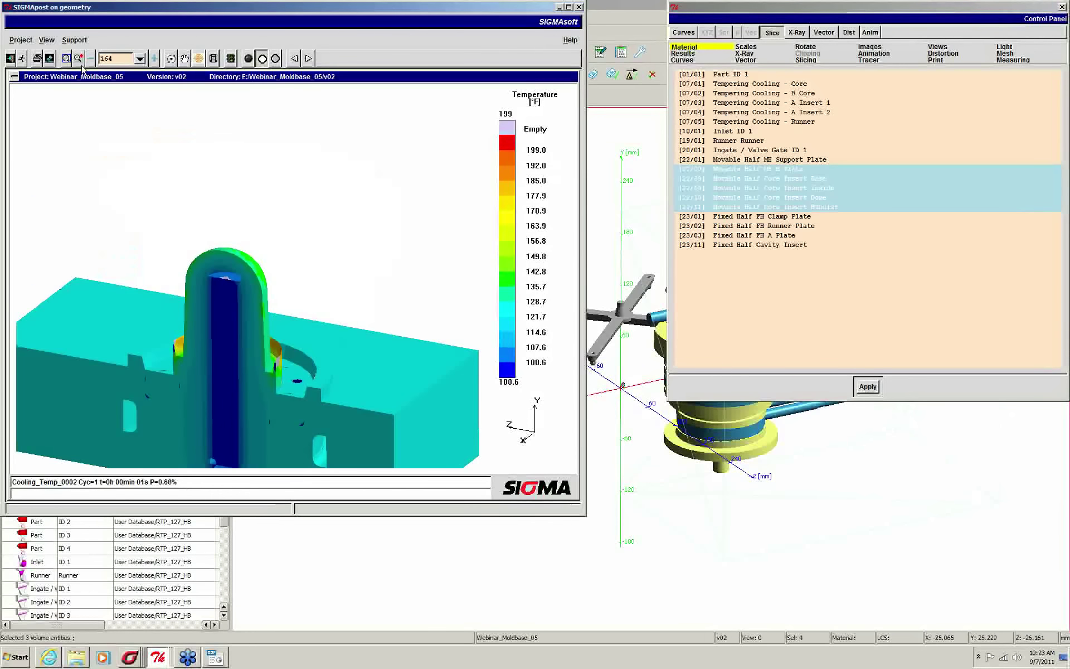
click(185, 58)
drag(193, 304, 199, 243)
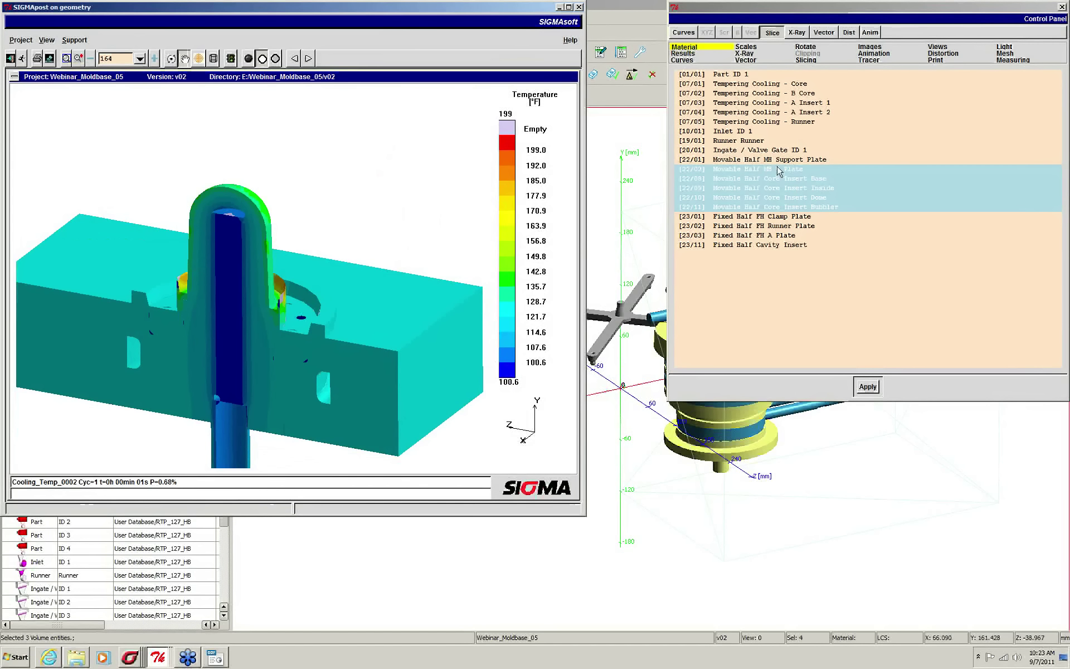
- Add the Core, B Core, A Insert 1 and A Insert 2 tempering cooling lines to the displayed temperature result
click(782, 85)
click(782, 93)
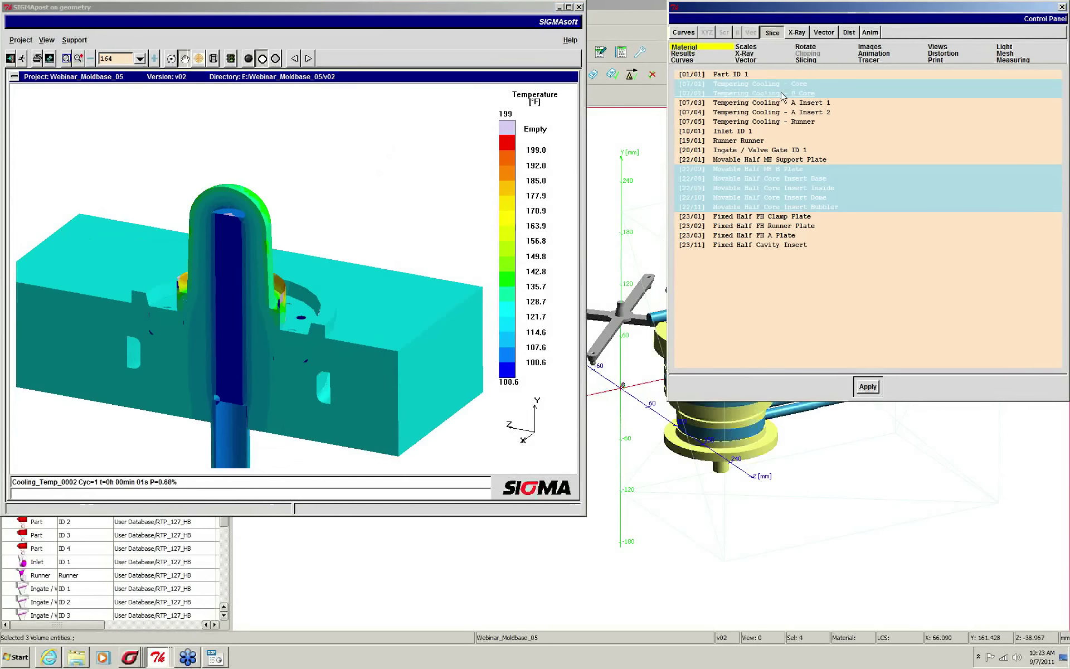
click(783, 103)
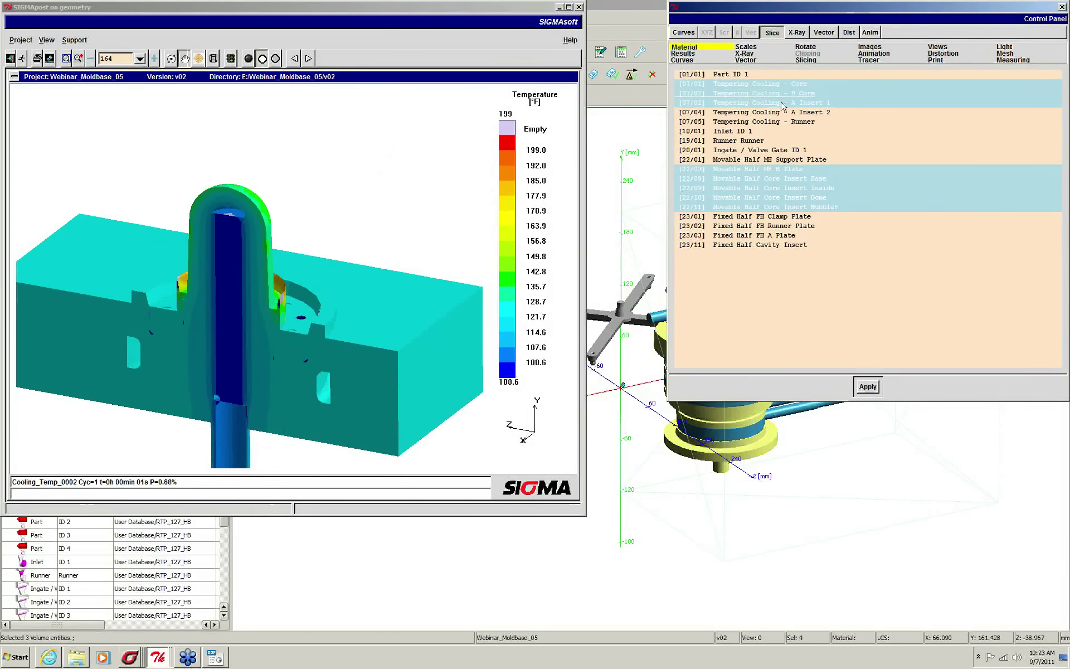
click(784, 113)
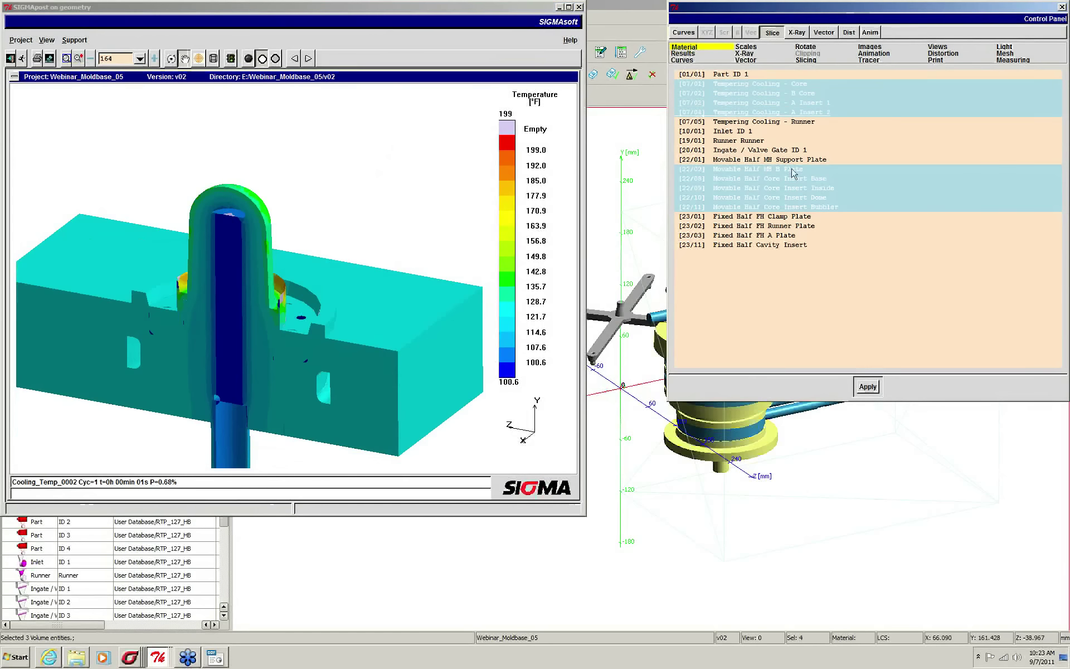
click(868, 388)
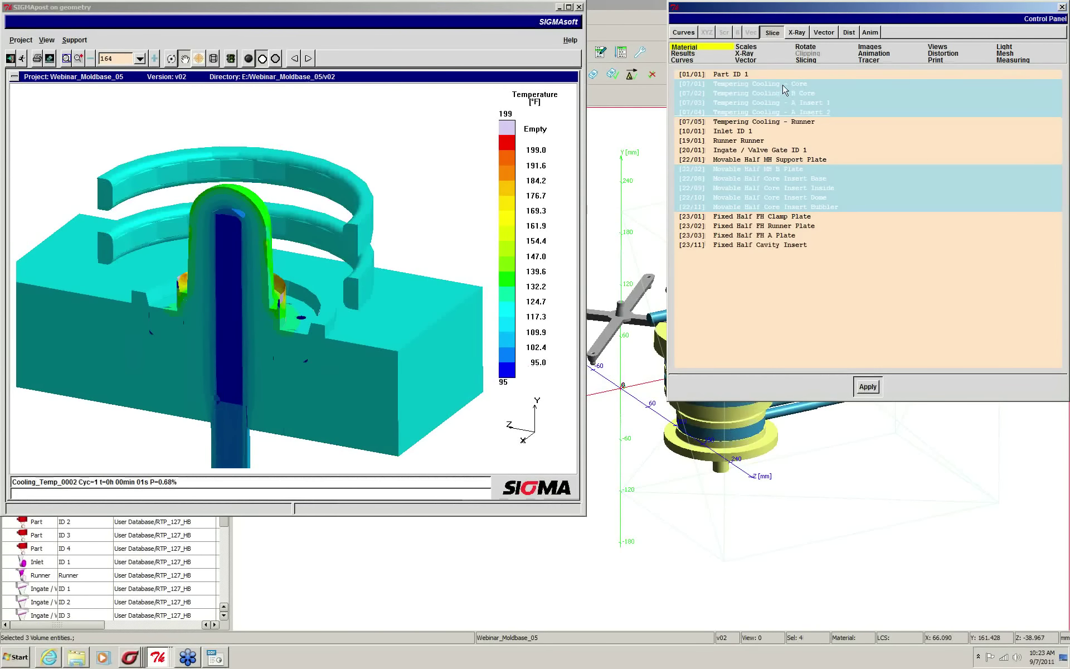
click(783, 103)
click(785, 112)
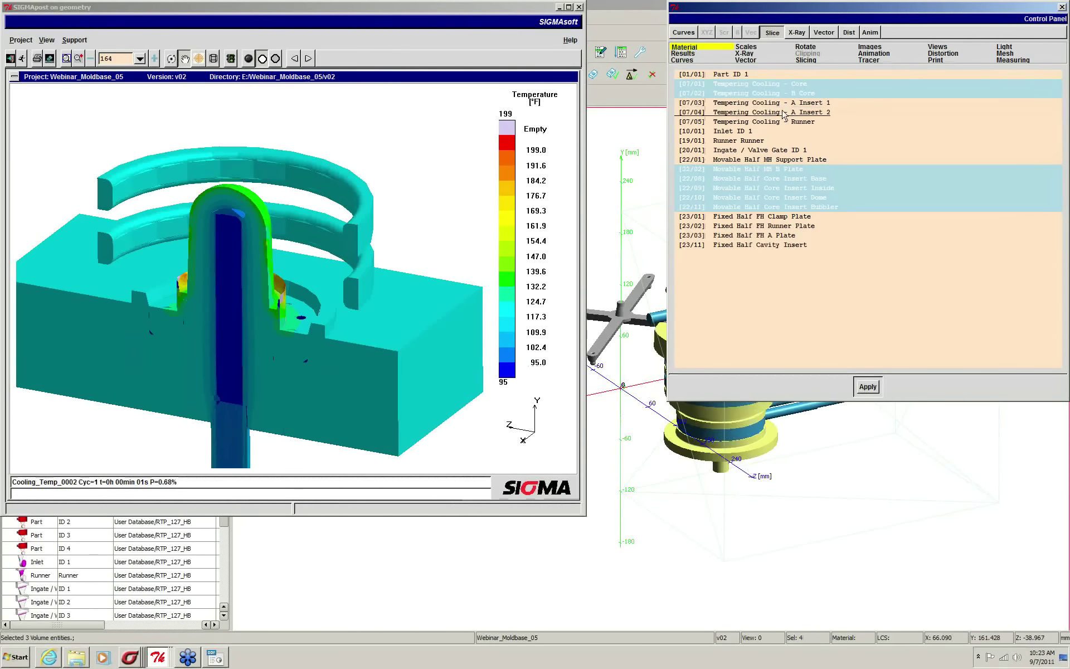
click(781, 103)
click(781, 113)
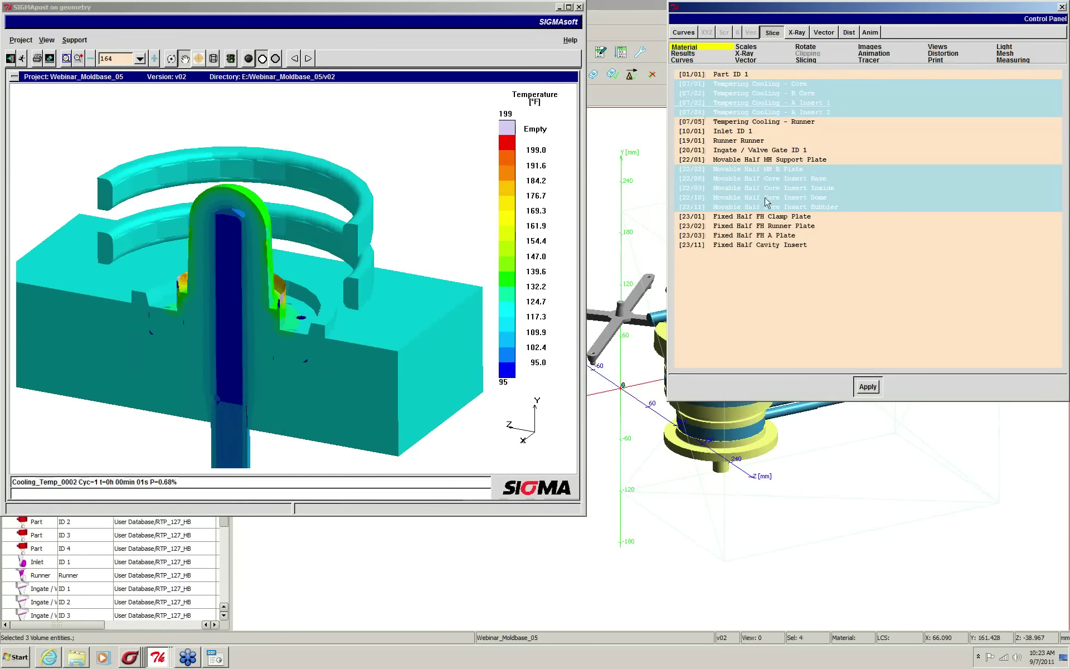
- Add the Fixed Half Cavity Insert to the displayed temperature result
click(754, 245)
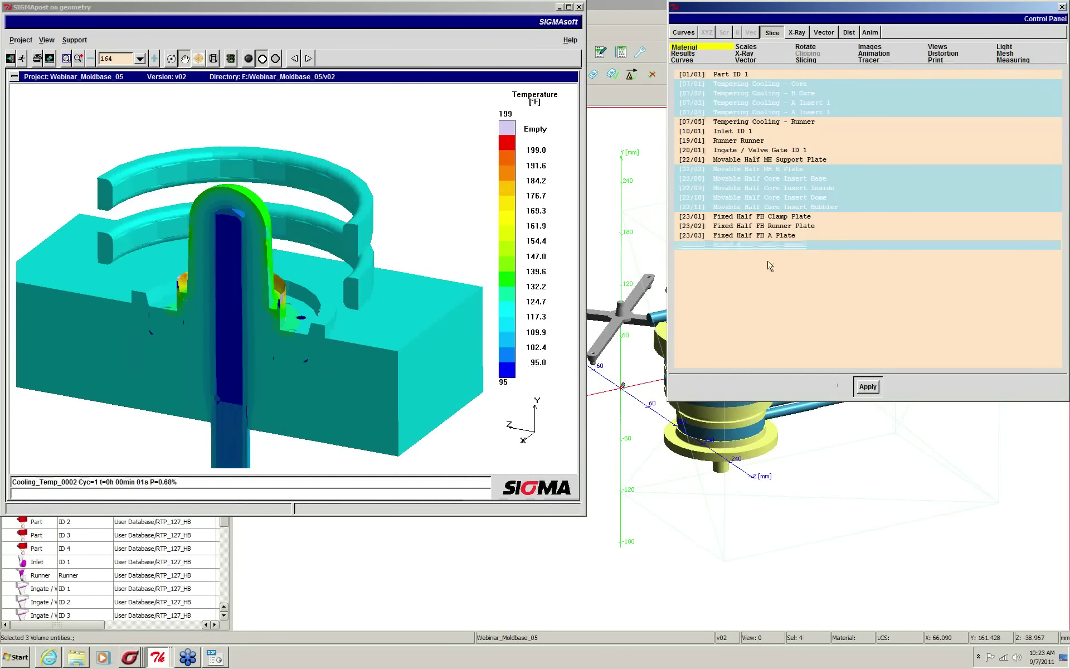
click(868, 386)
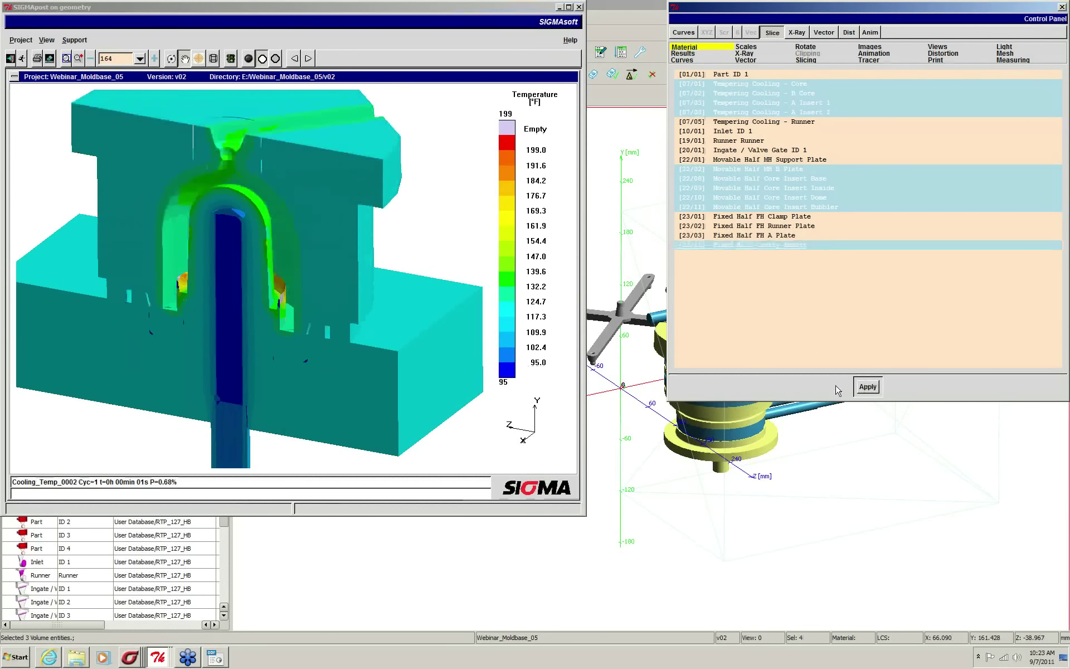
click(353, 321)
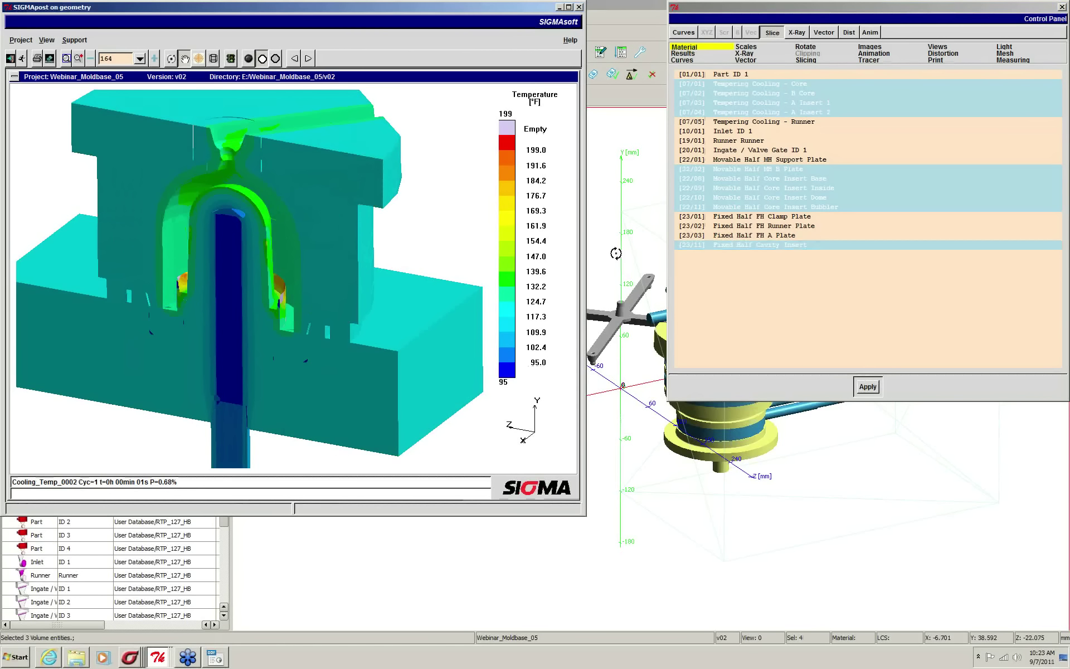
- Add the Runner and Ingate / Valve Gate ID 1 to the displayed temperature result and remove the Core Insert Bubbler, enlarging the results window
click(743, 142)
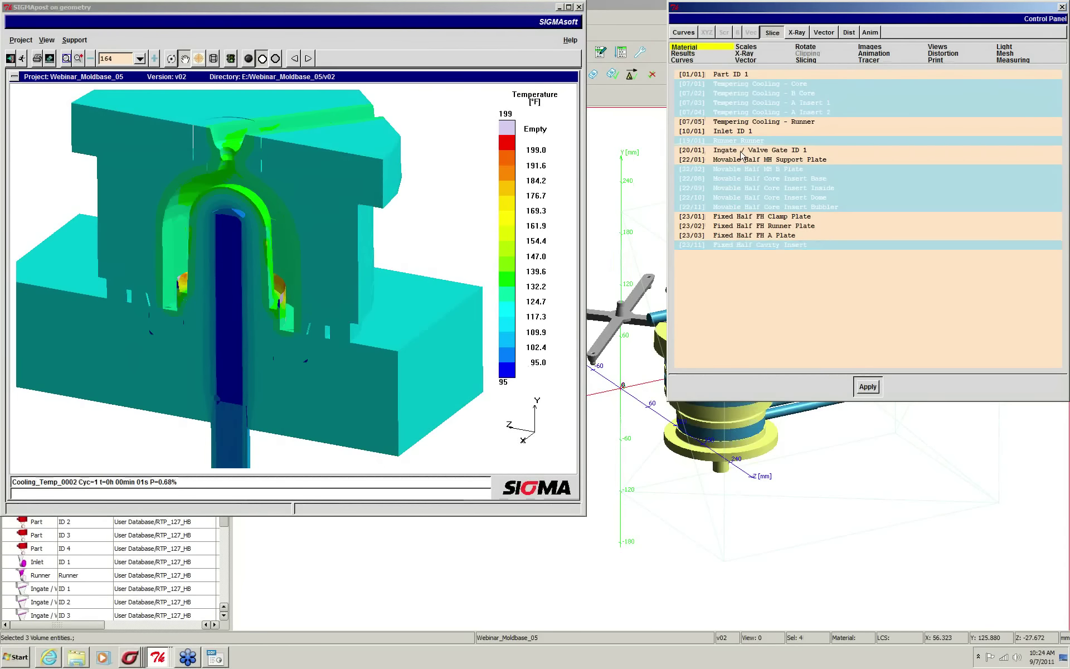
click(741, 151)
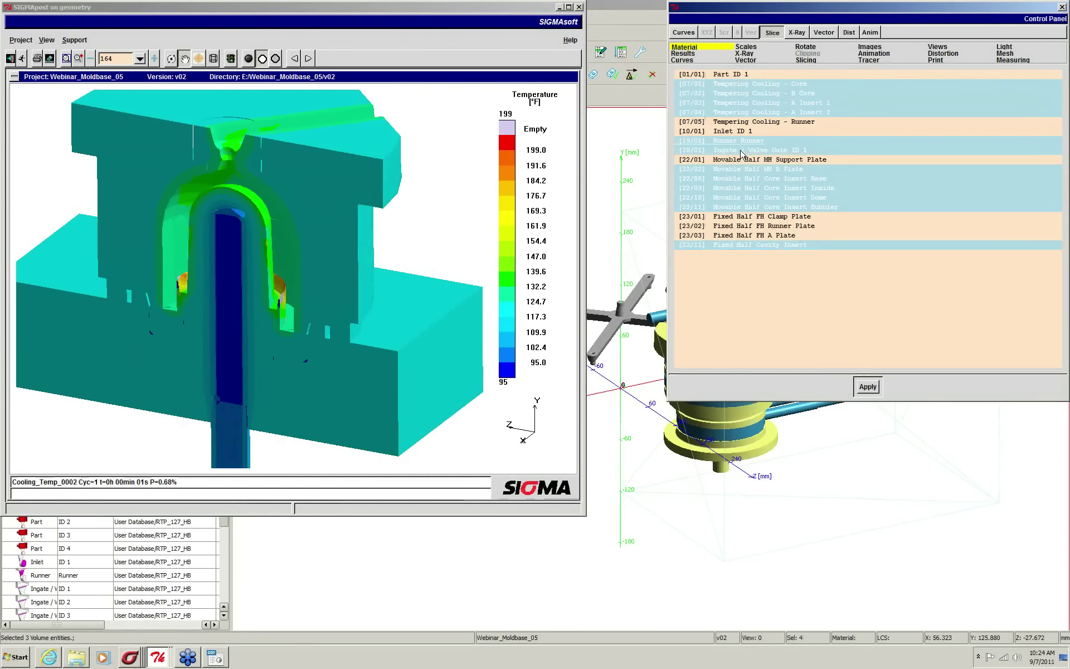
click(739, 208)
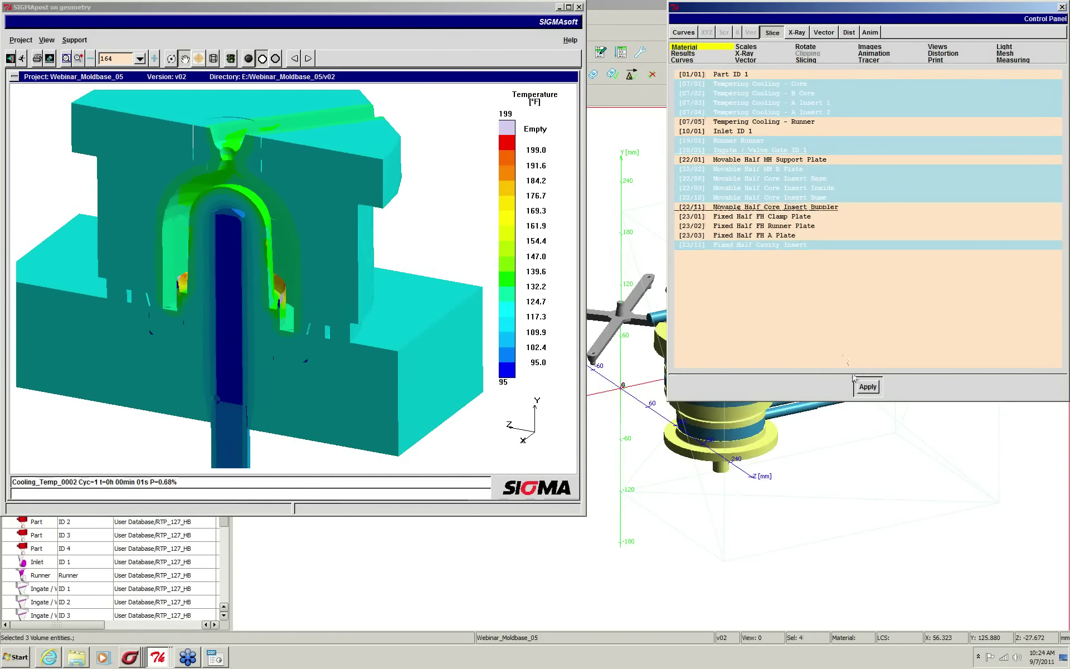
click(867, 387)
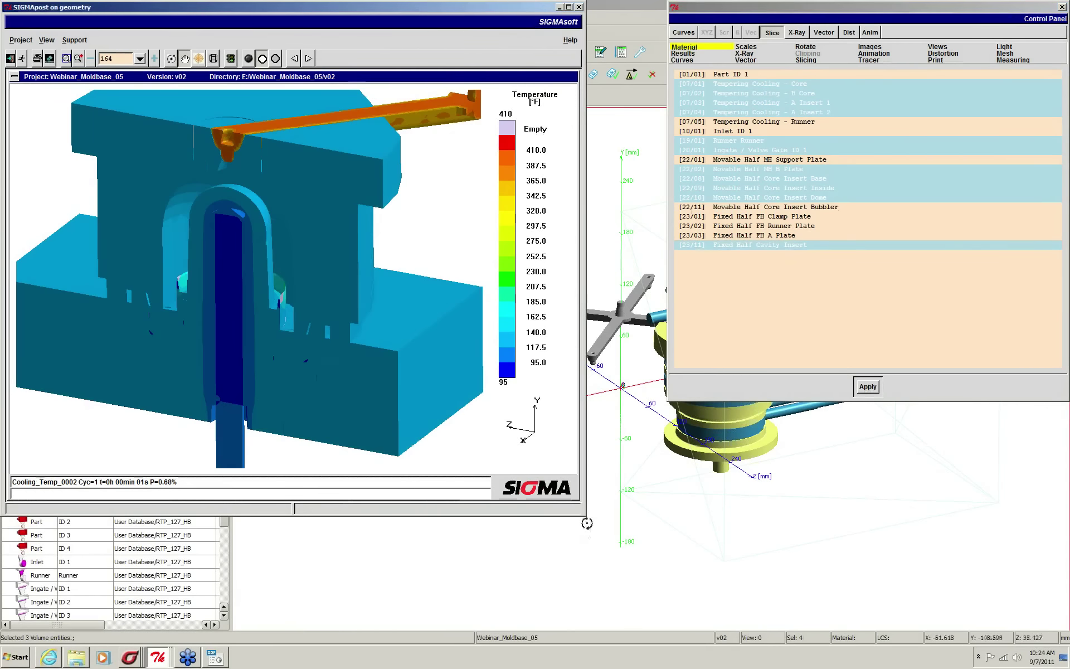
drag(585, 511, 623, 588)
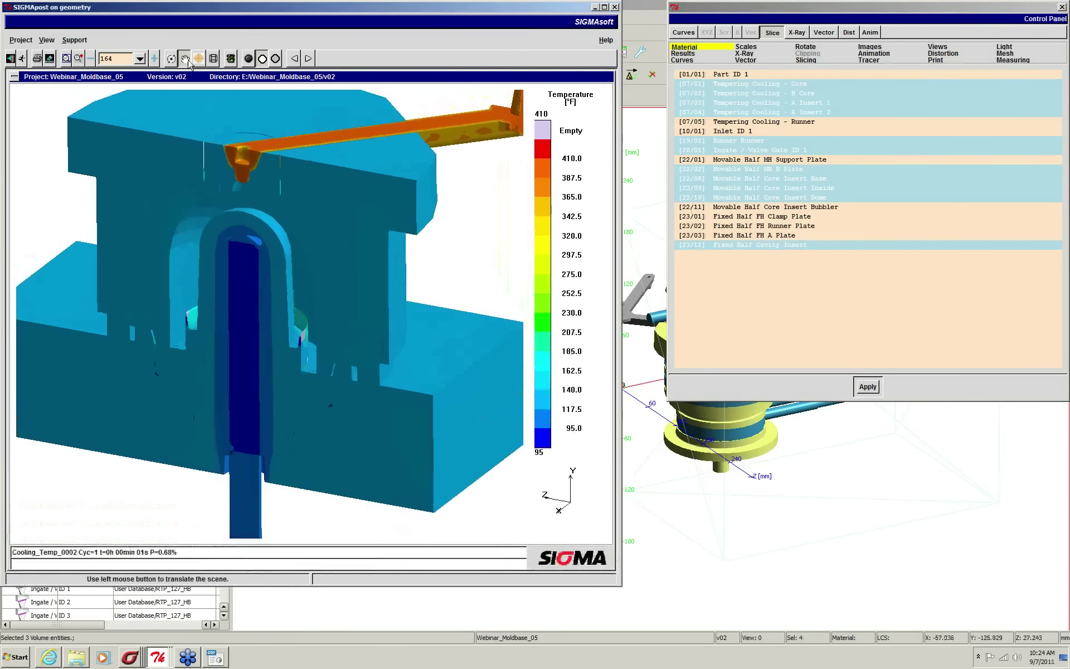
drag(264, 175, 247, 198)
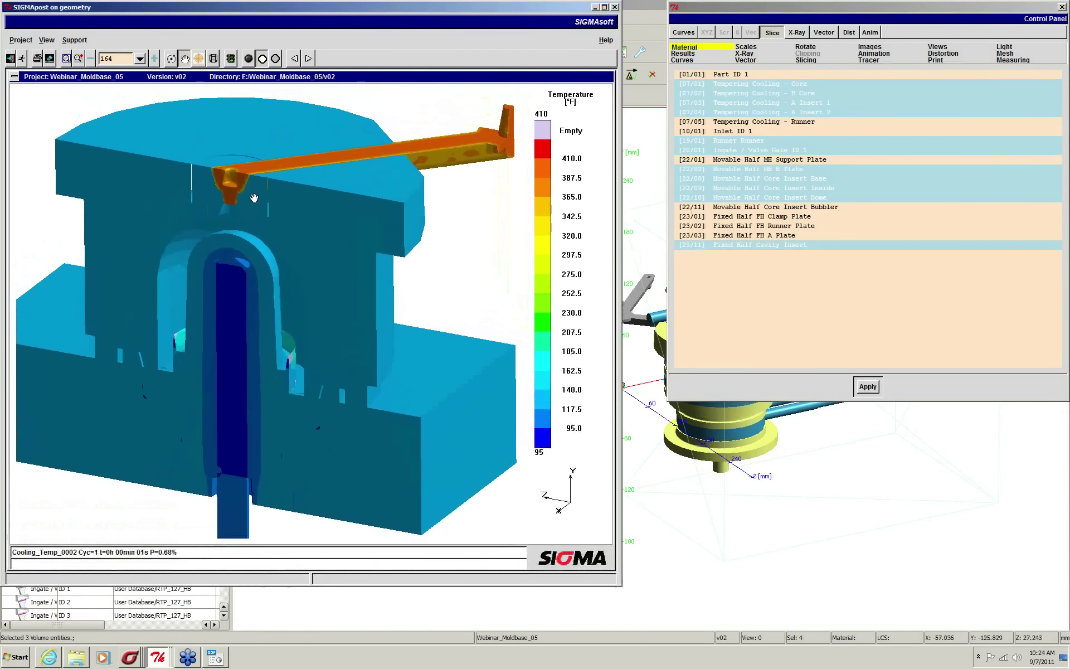
- Set a user-defined temperature color scale from 100 to 145 °F and apply it to the sectioned mold
click(695, 55)
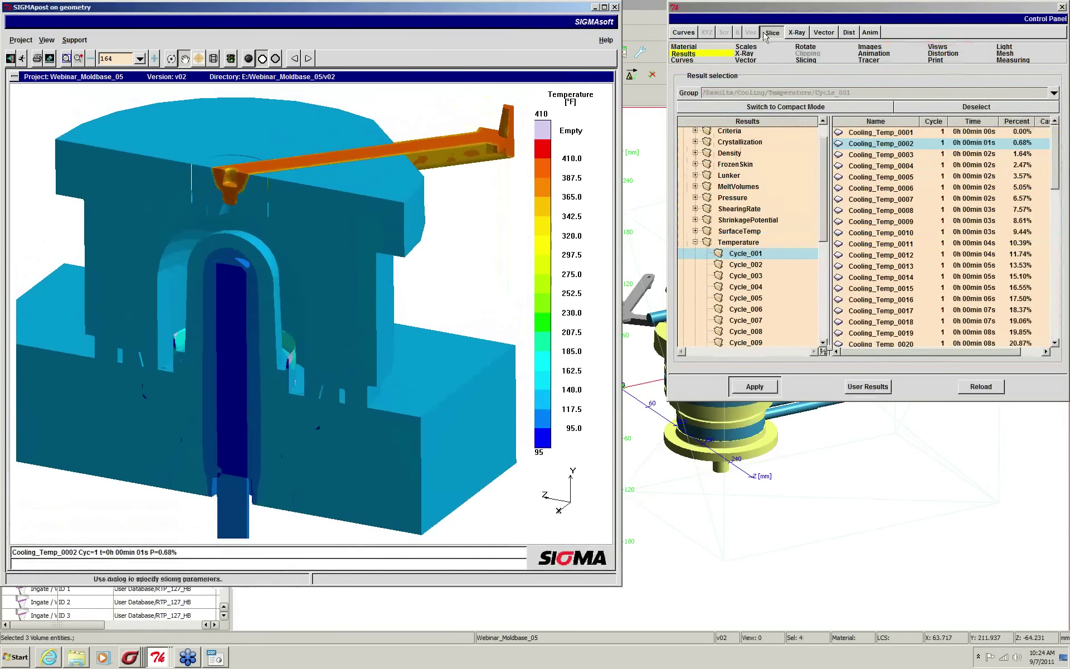
click(751, 48)
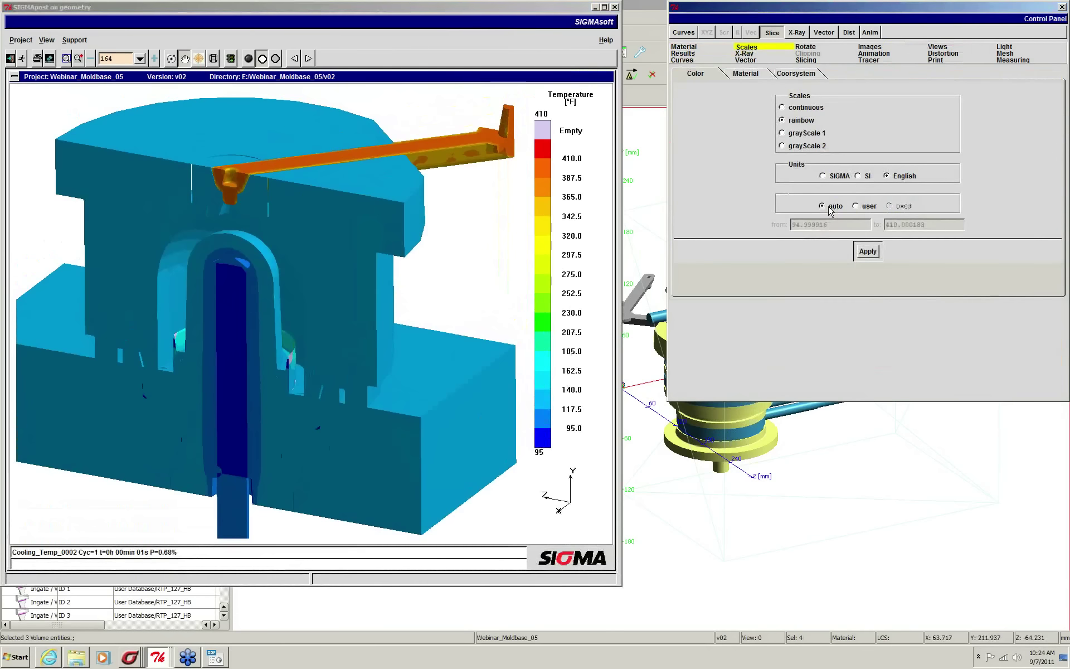
click(560, 169)
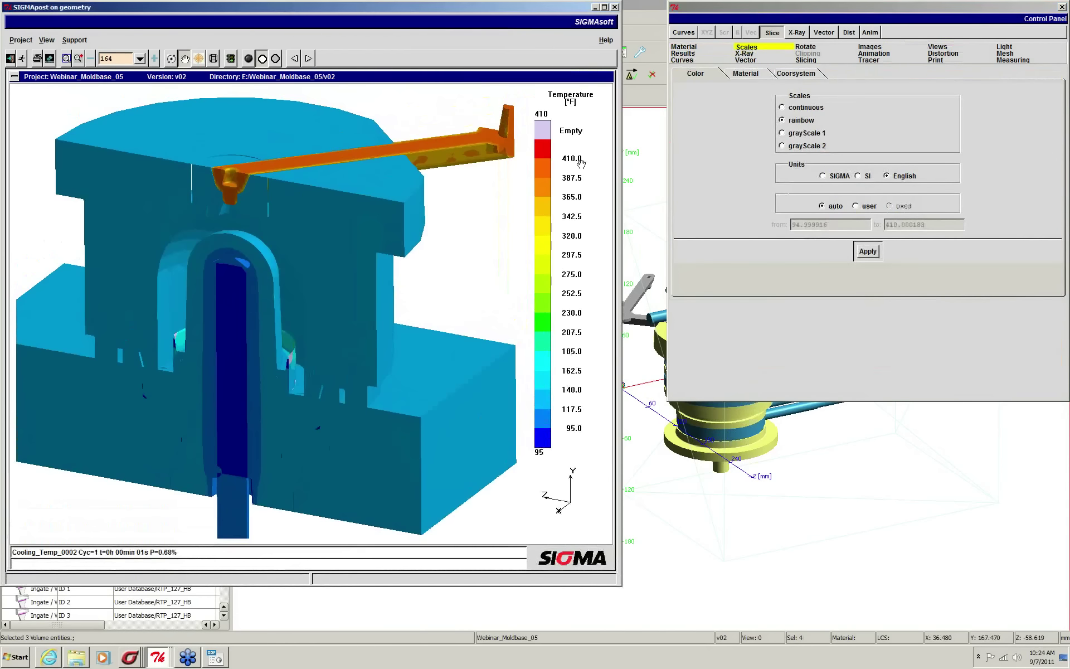
click(855, 206)
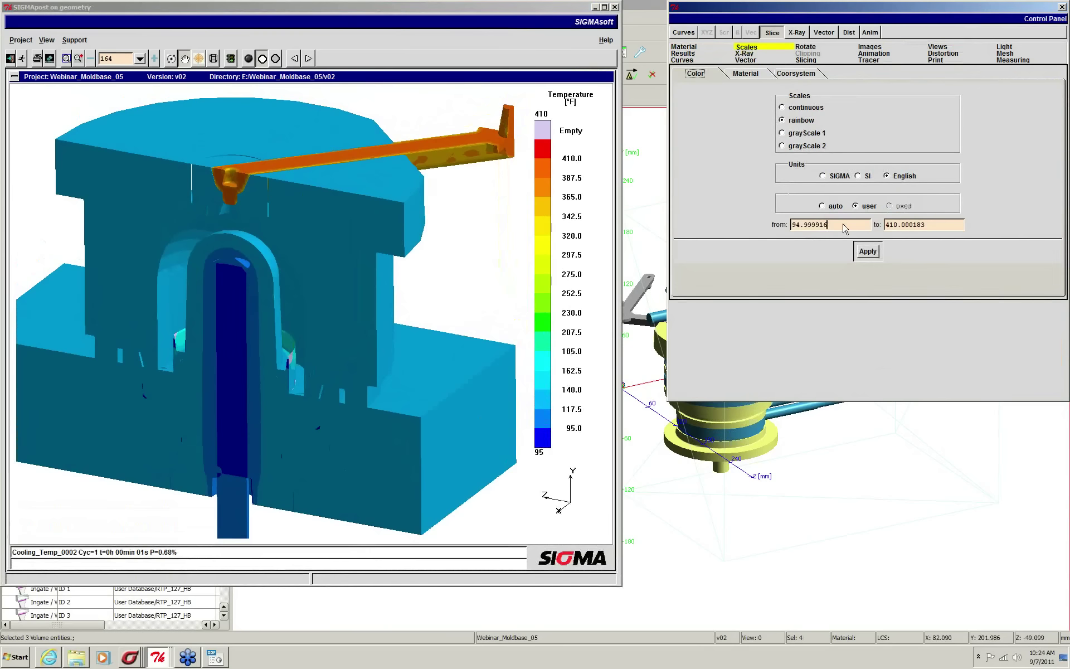
drag(844, 229, 750, 229)
text(100)
key(Tab)
text(1)
click(350, 222)
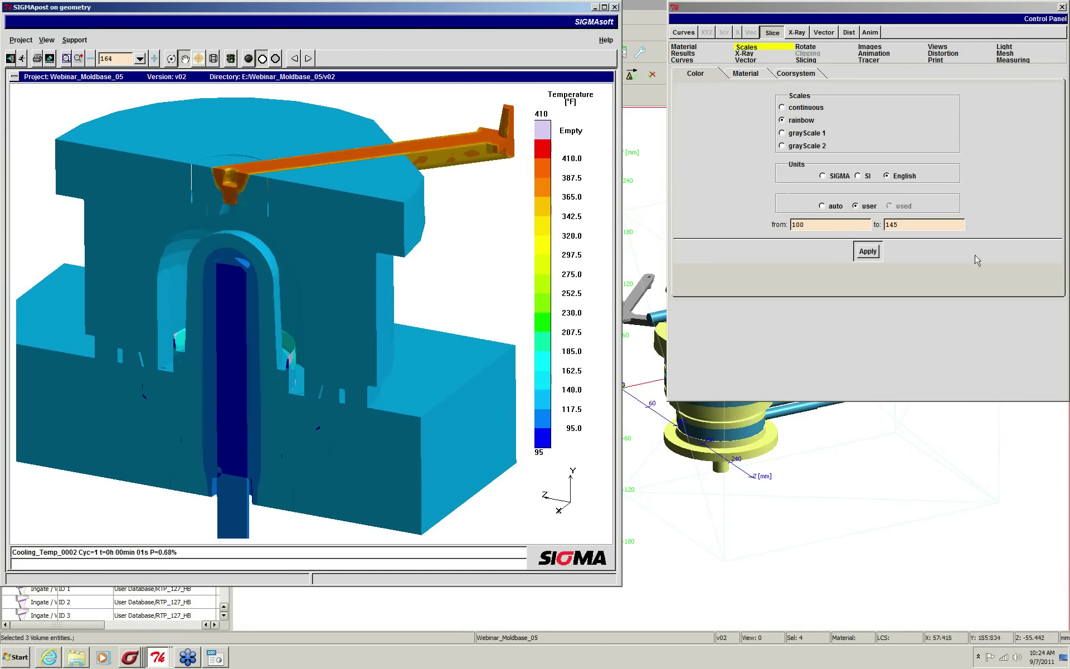
click(867, 254)
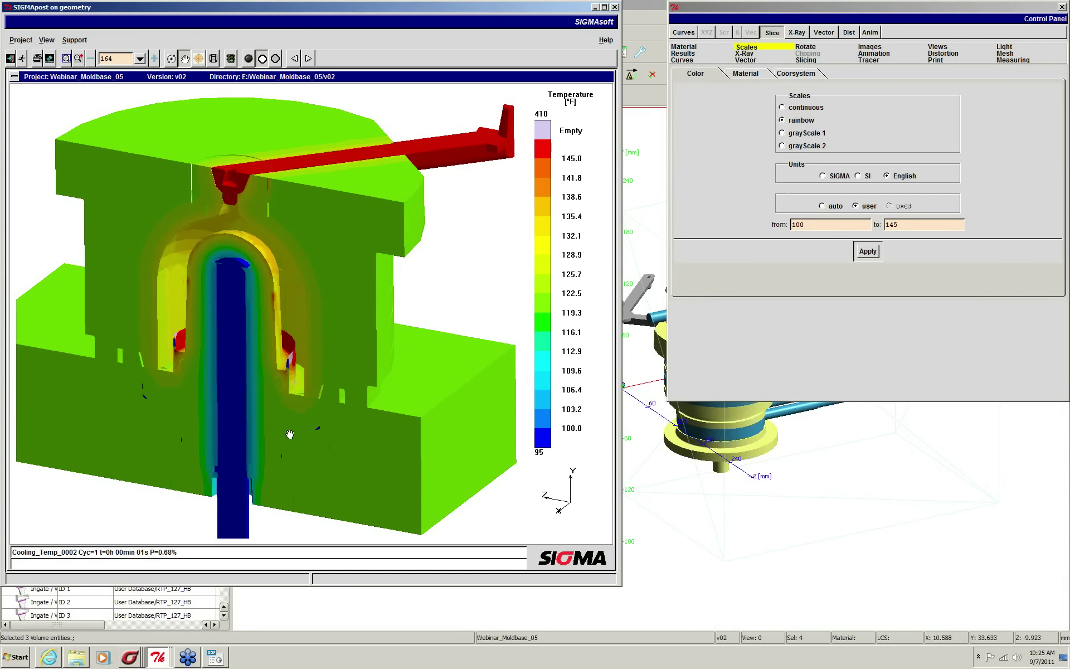
- Turn on X-Ray mode and open the animation settings
click(690, 61)
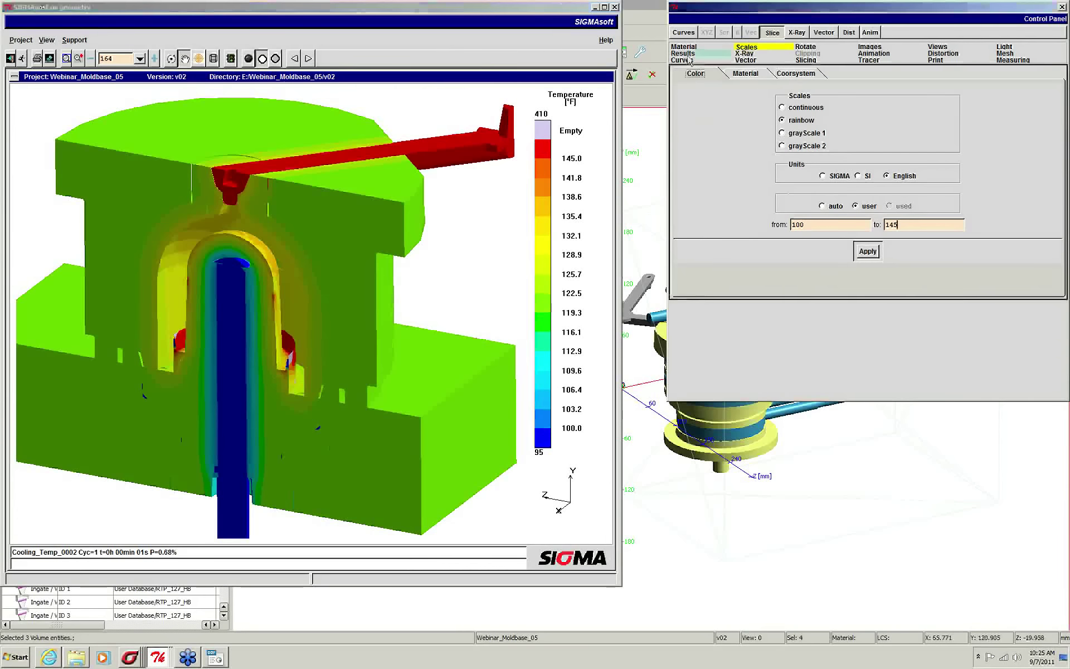
click(689, 54)
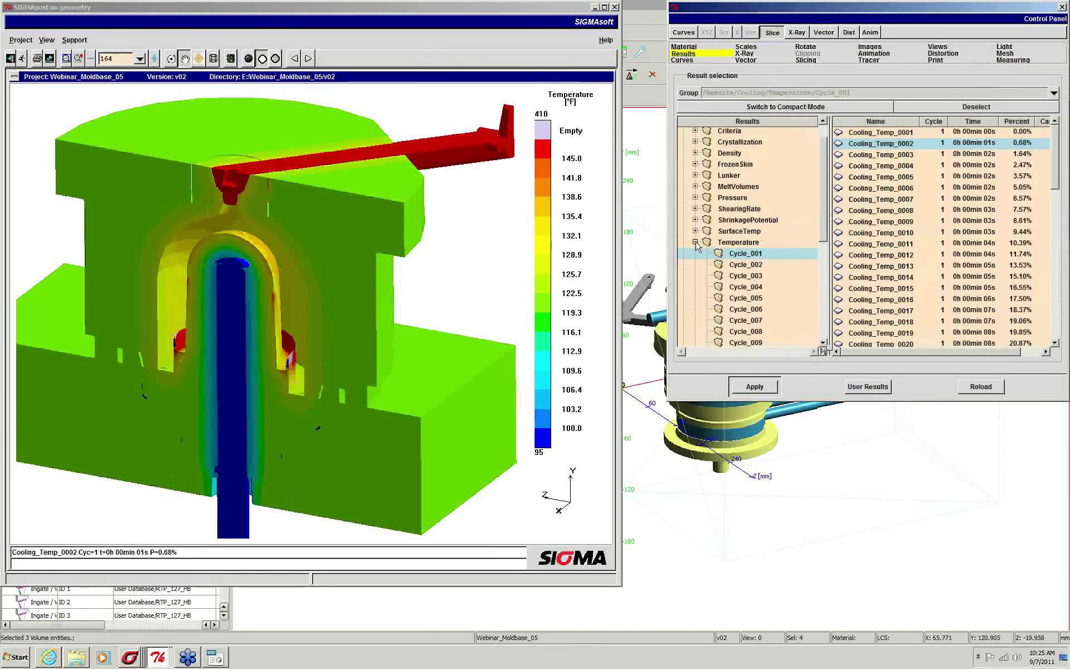
click(797, 33)
click(870, 33)
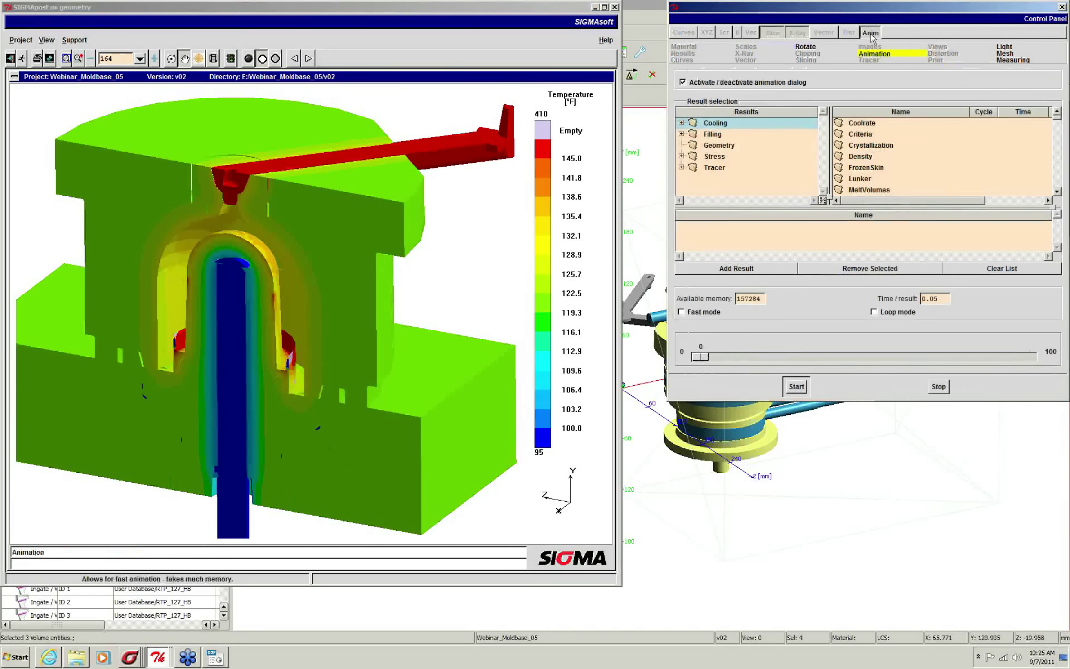
- Add the Filling temperature results of Cycle_021 to the animation list and start the animation
click(681, 134)
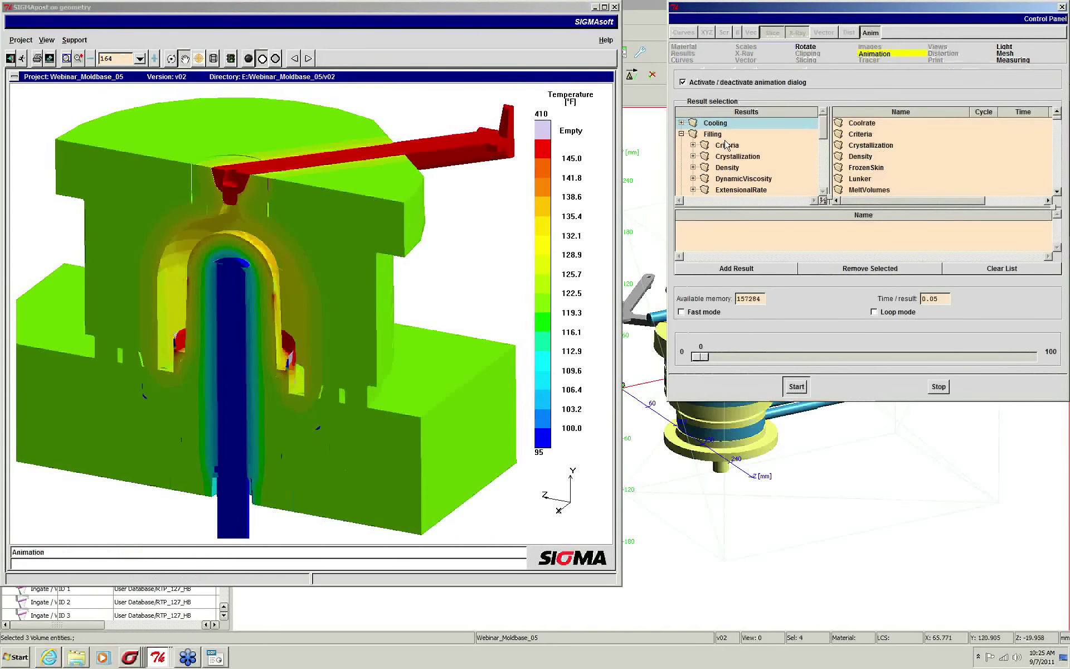
drag(824, 132, 823, 143)
drag(823, 155, 799, 173)
click(693, 160)
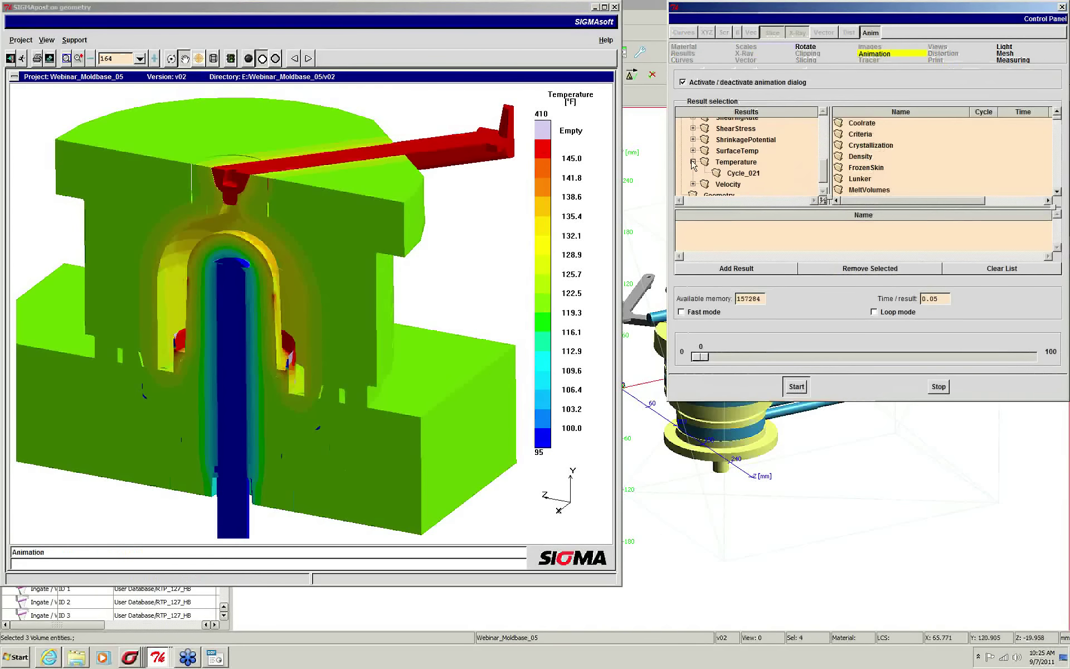
click(744, 173)
click(749, 163)
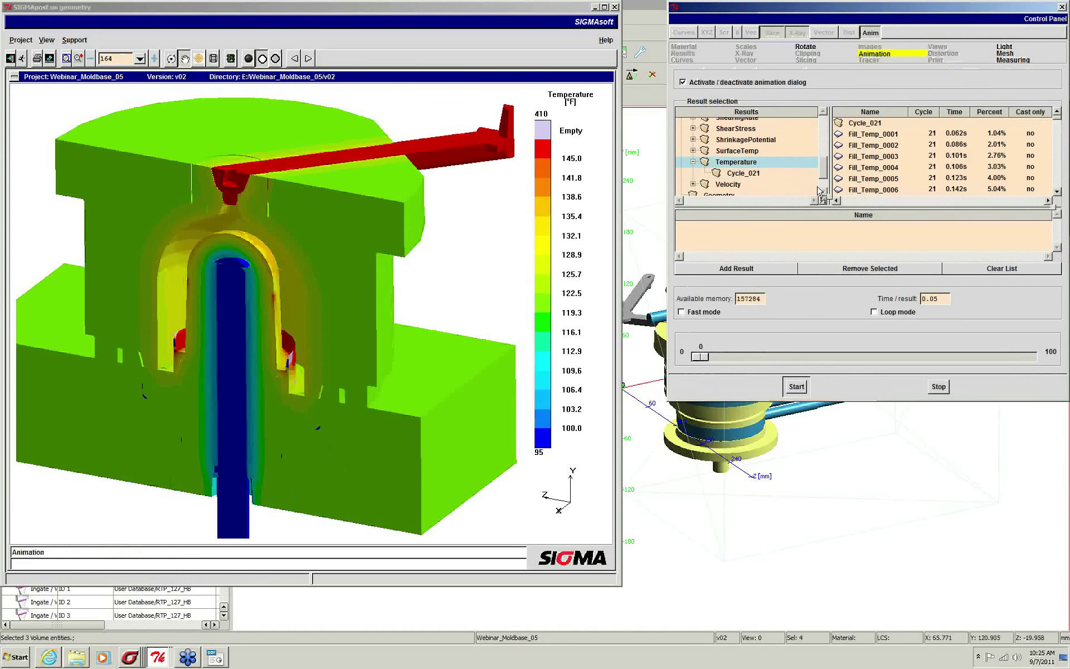
click(749, 269)
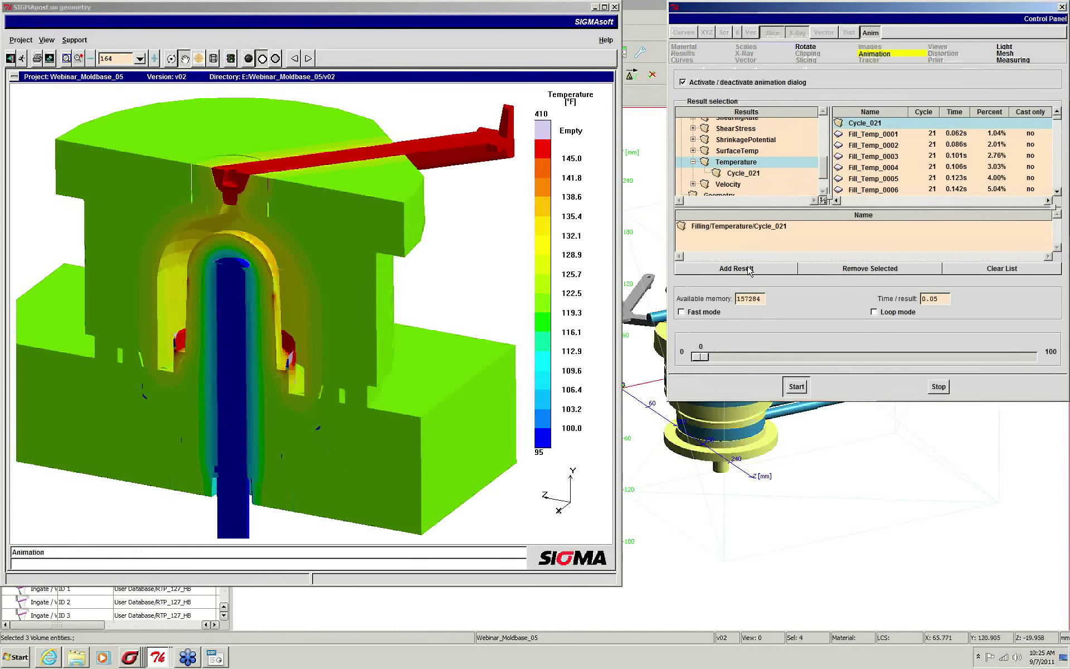
click(797, 387)
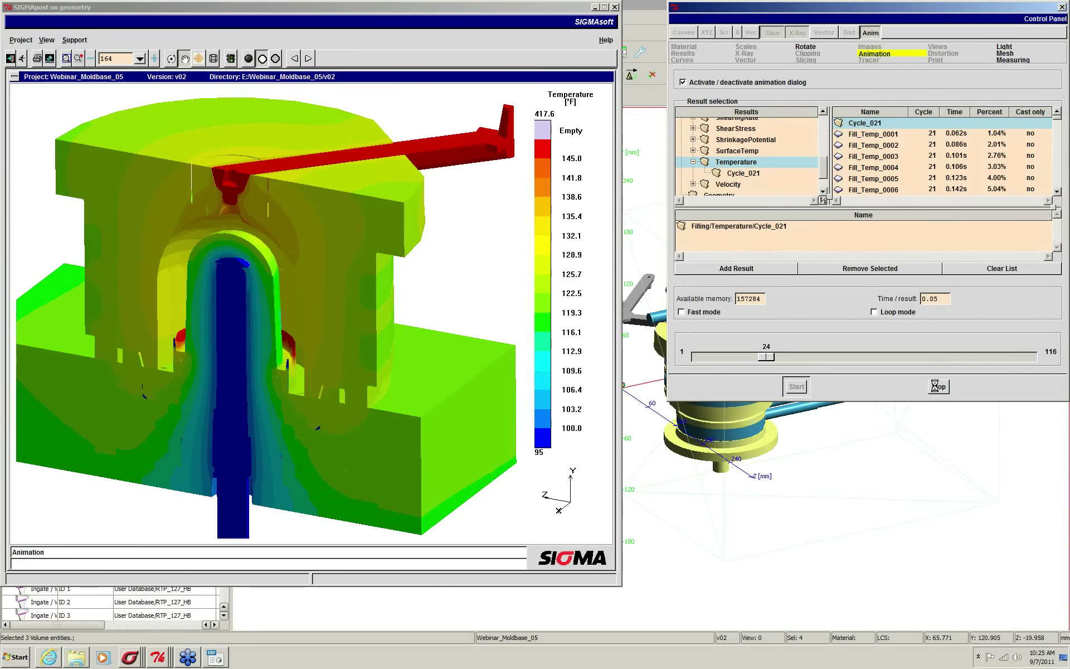
- Leave the animation and add Part ID 1 to the displayed materials
click(683, 82)
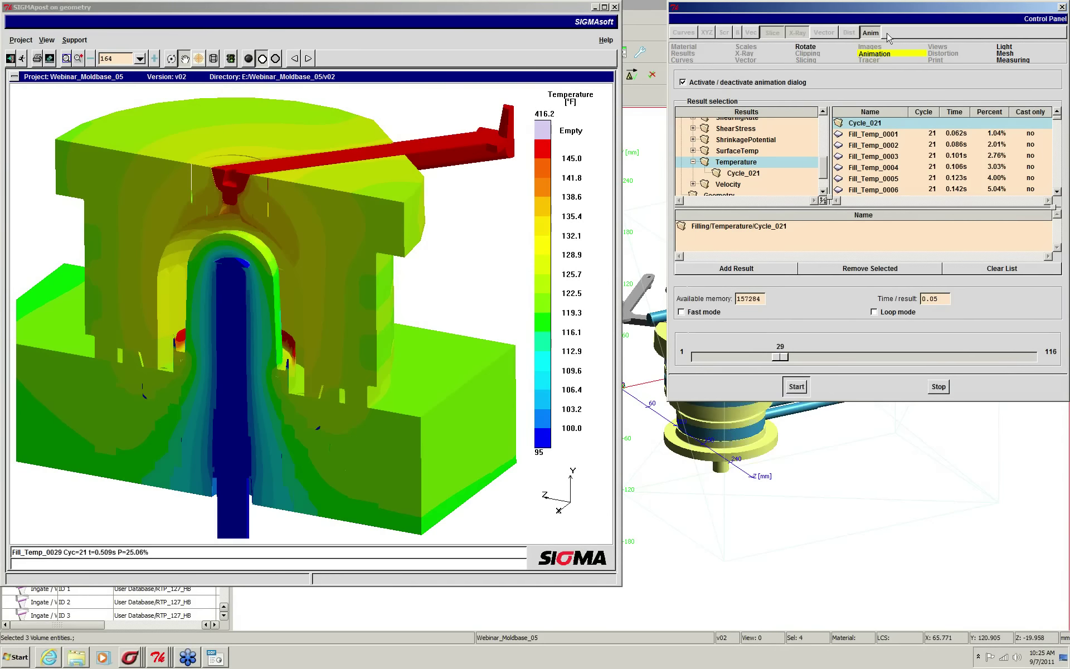
click(684, 48)
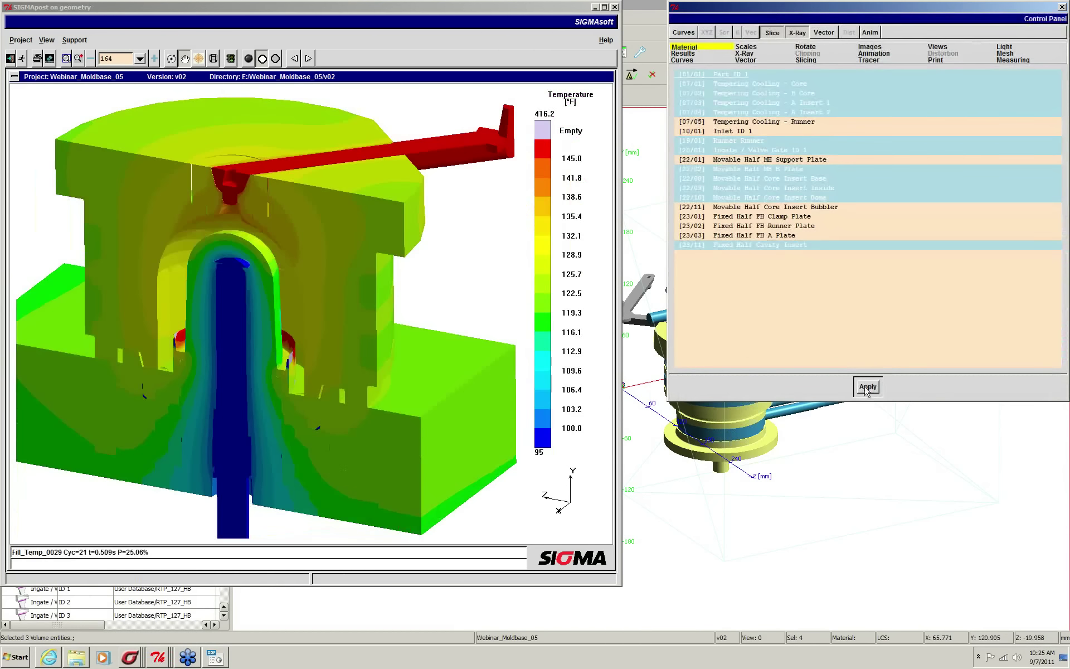
click(867, 387)
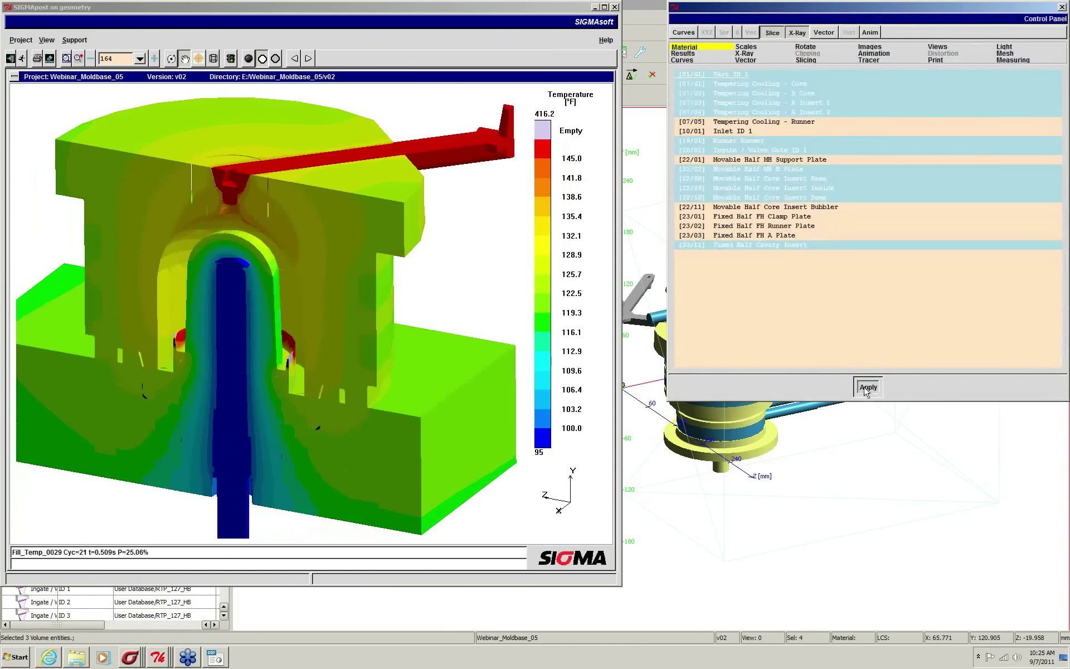
- Play the Cycle_021 filling temperature animation through to its last result with the part displayed
click(868, 33)
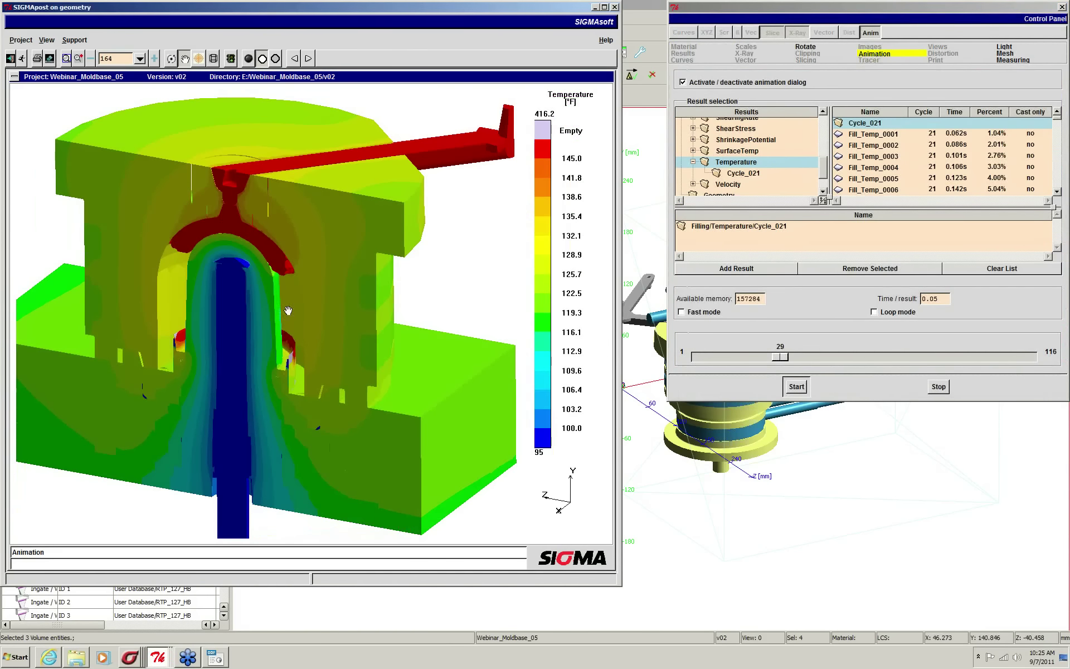
click(796, 387)
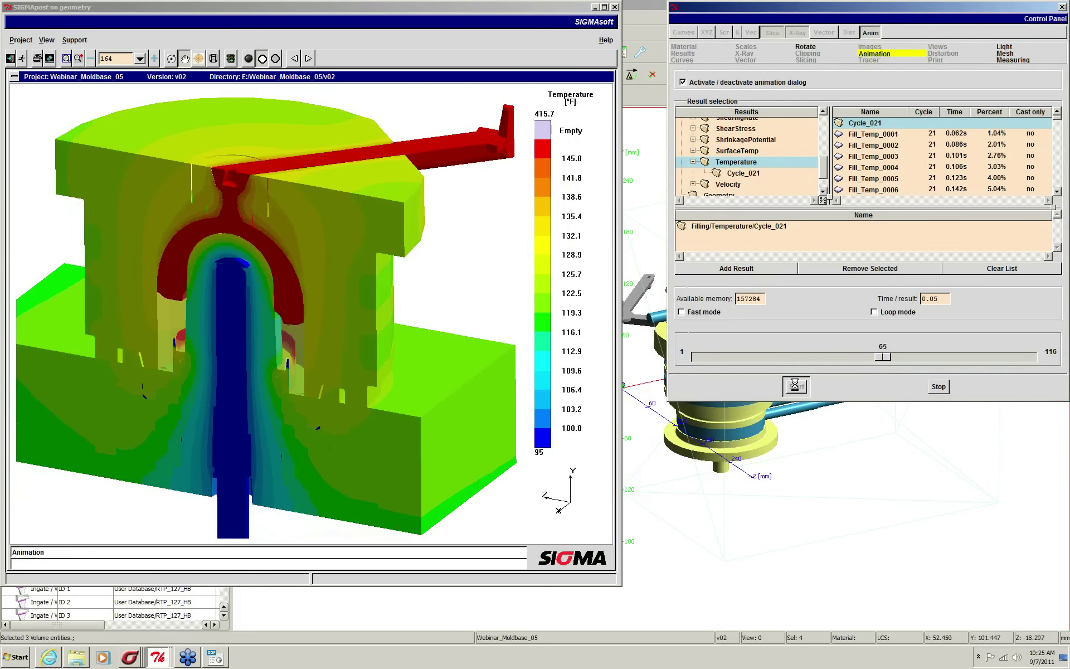
click(194, 222)
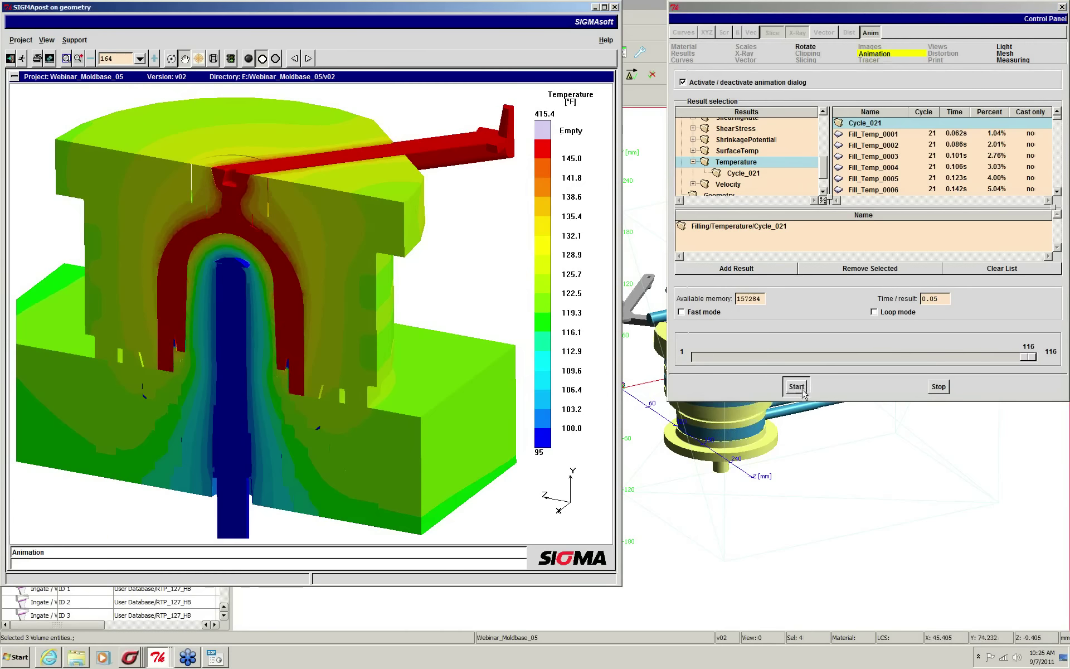
click(798, 388)
click(798, 389)
- Probe the temperature at the runner above the gate
click(201, 58)
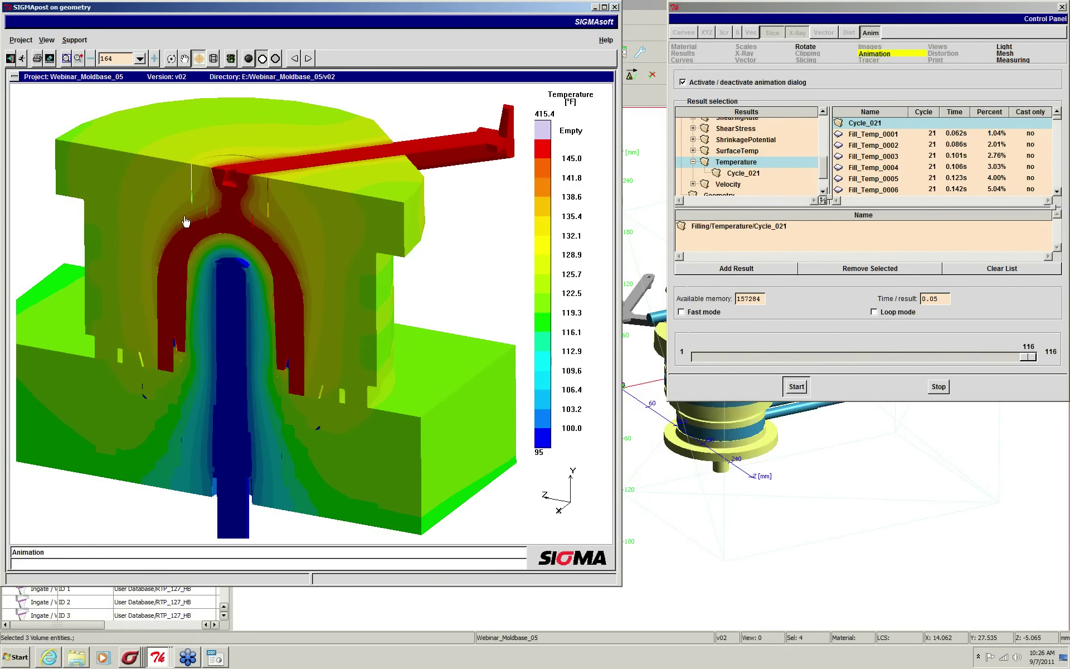
click(253, 166)
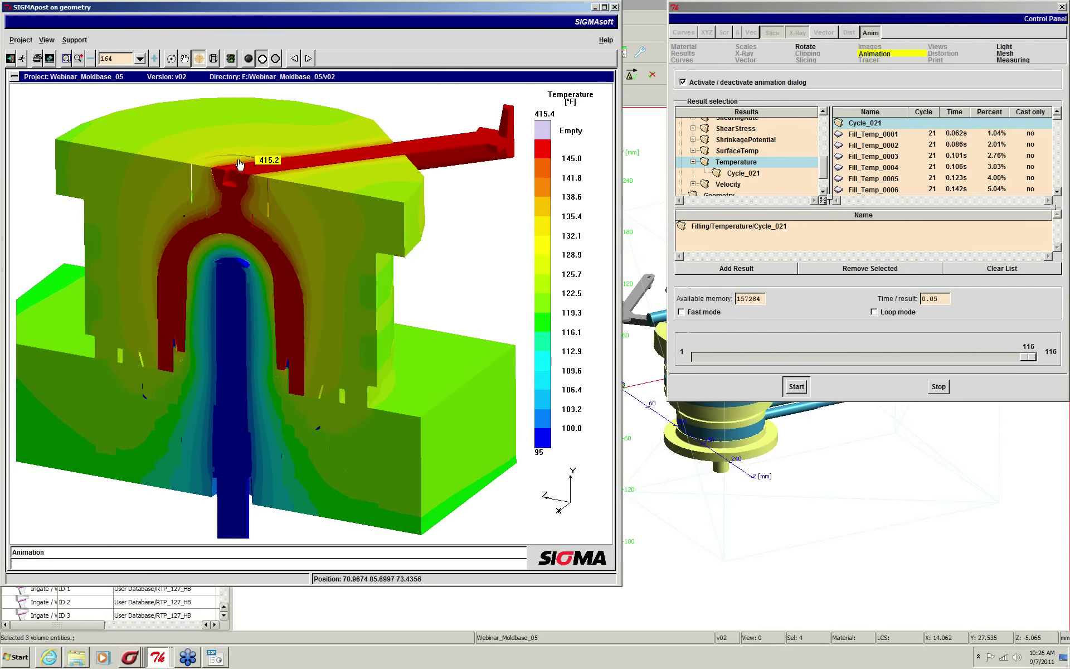
click(240, 157)
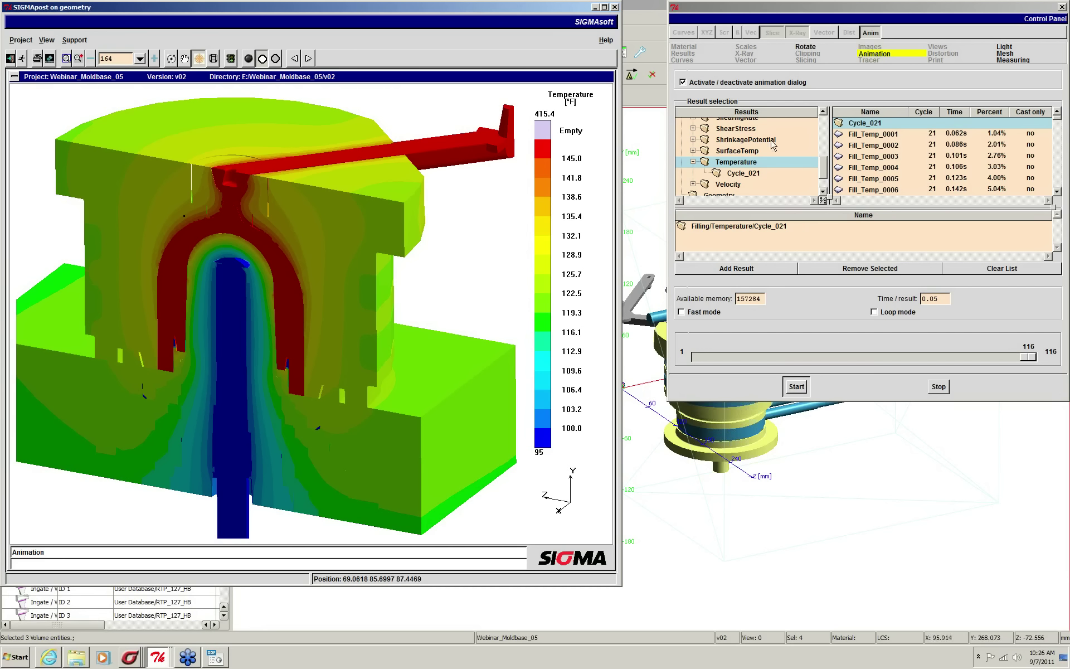
- Browse the animation results to the cooling temperatures of Cycle_002 and look through the listed time steps
drag(824, 167, 827, 123)
click(681, 134)
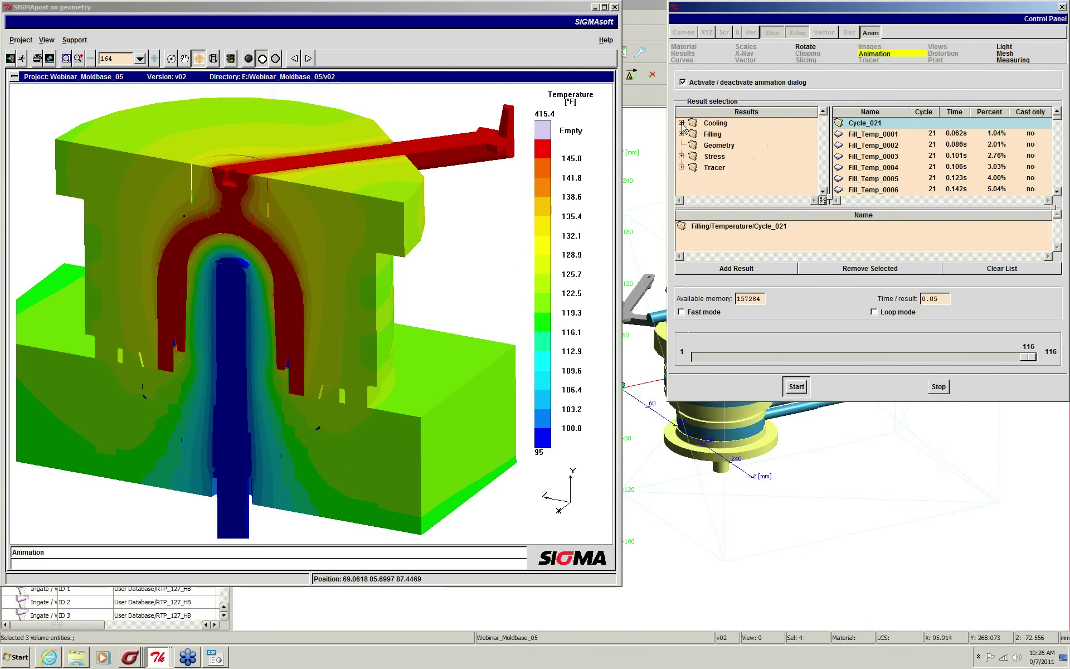
click(681, 123)
mouse_move(823, 129)
mouse_down()
mouse_move(824, 163)
mouse_move(826, 144)
mouse_up()
click(738, 162)
click(693, 161)
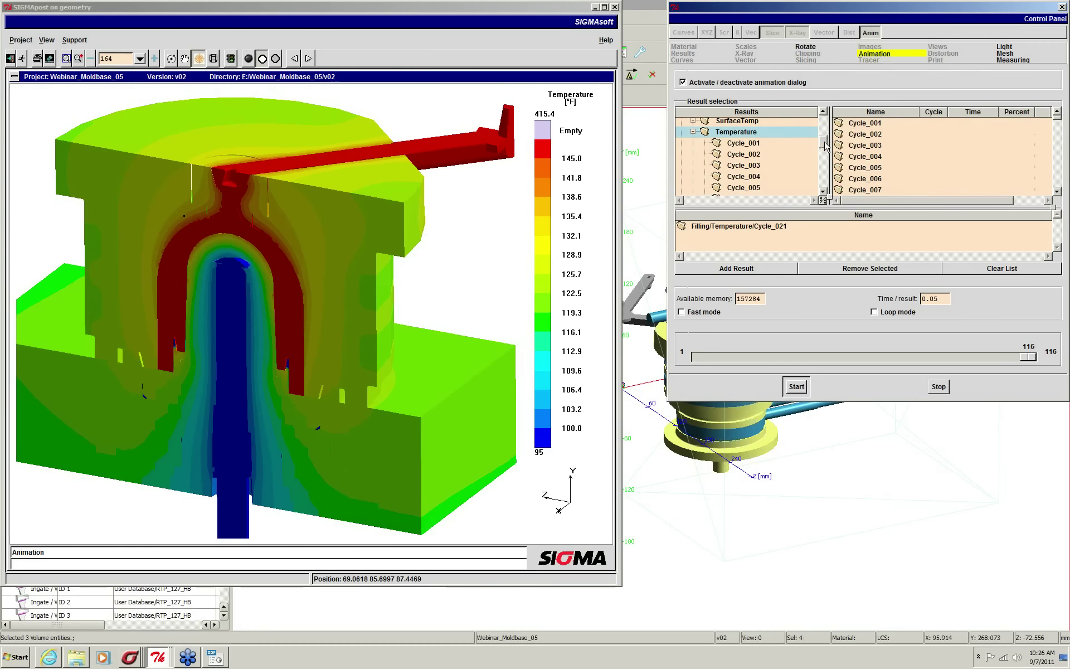
click(741, 155)
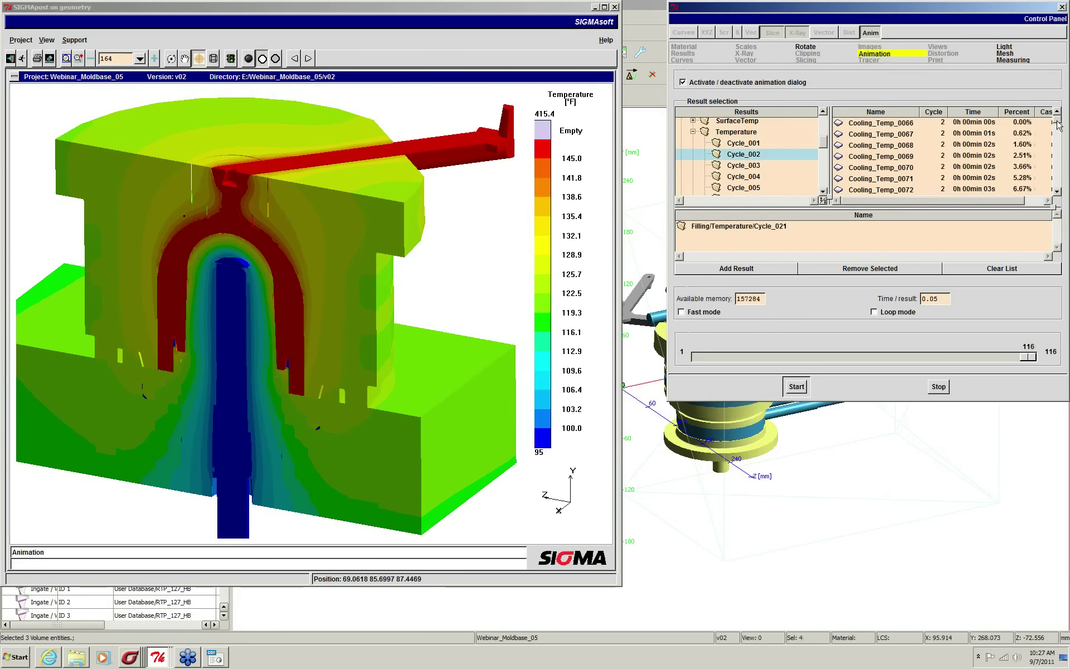
drag(1059, 126, 1059, 134)
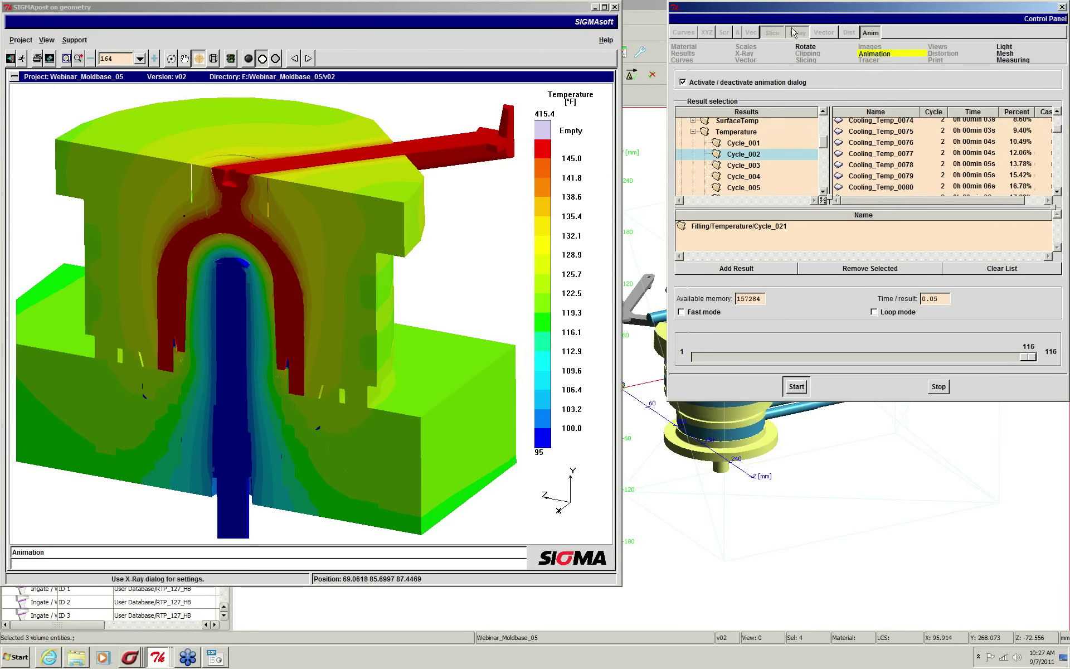
click(916, 154)
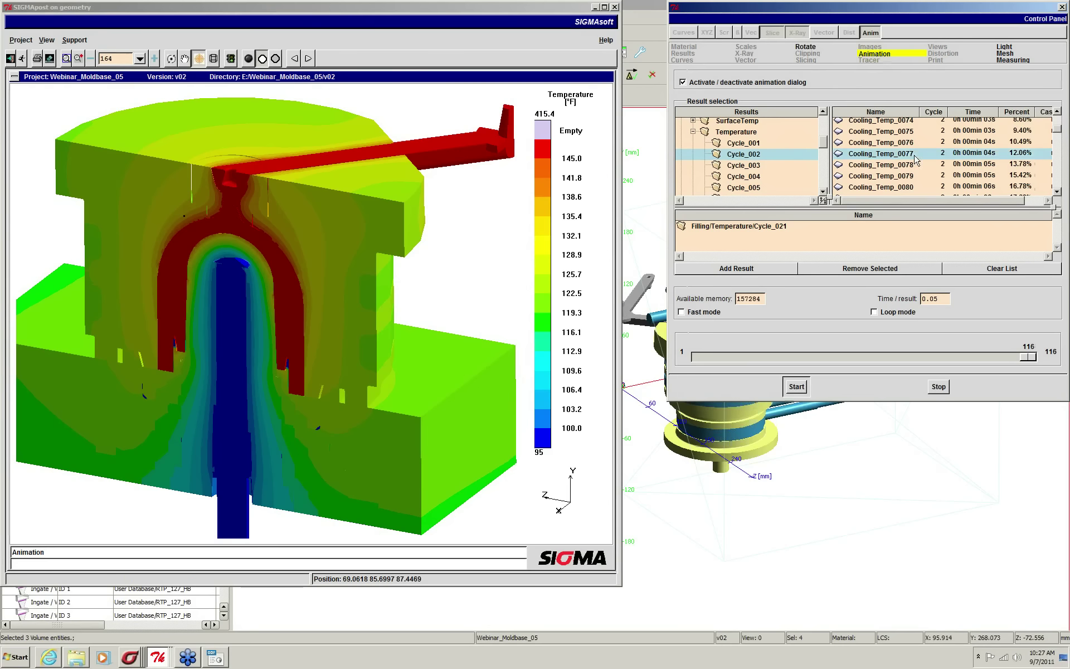
click(403, 254)
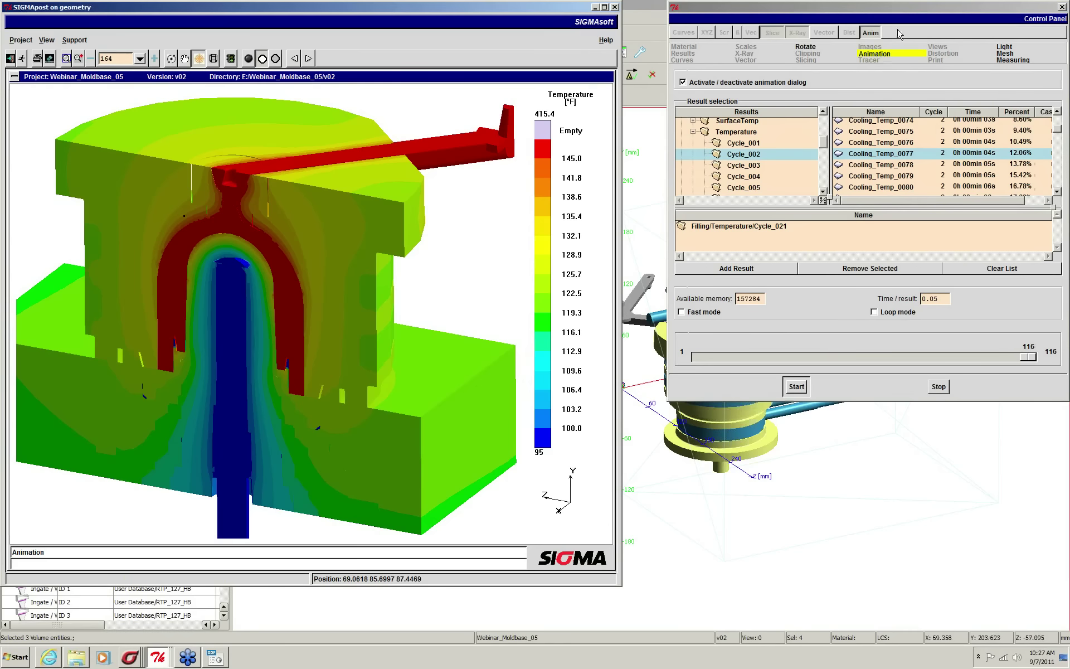
- Deactivate the animation and display the Filling temperature result Fill_Temp_0116 of Cycle_021
click(682, 82)
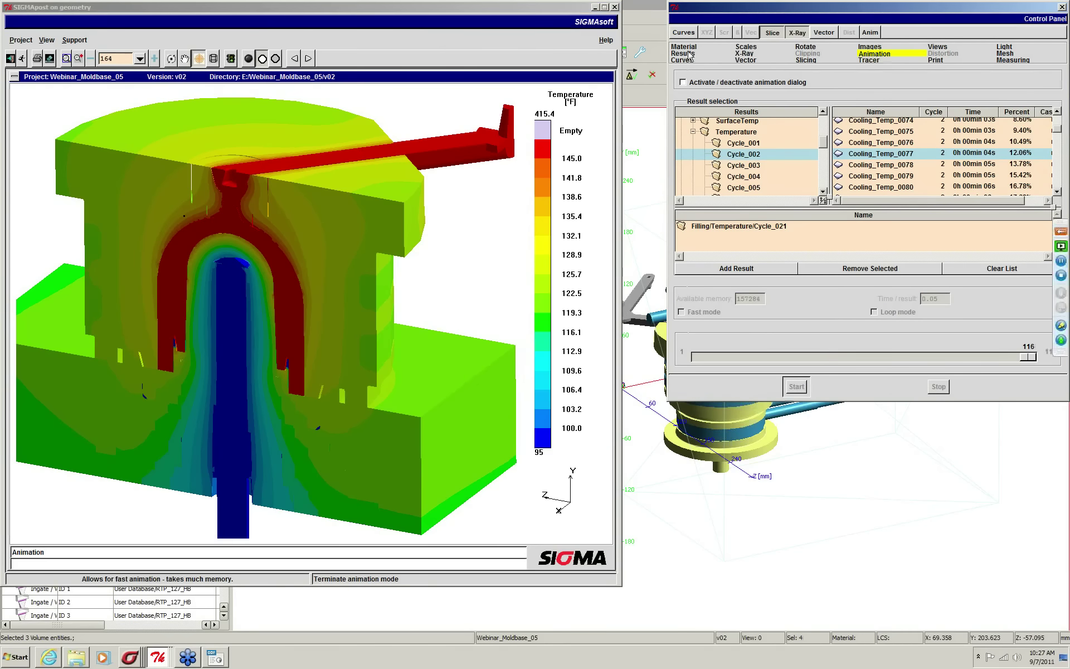
click(687, 54)
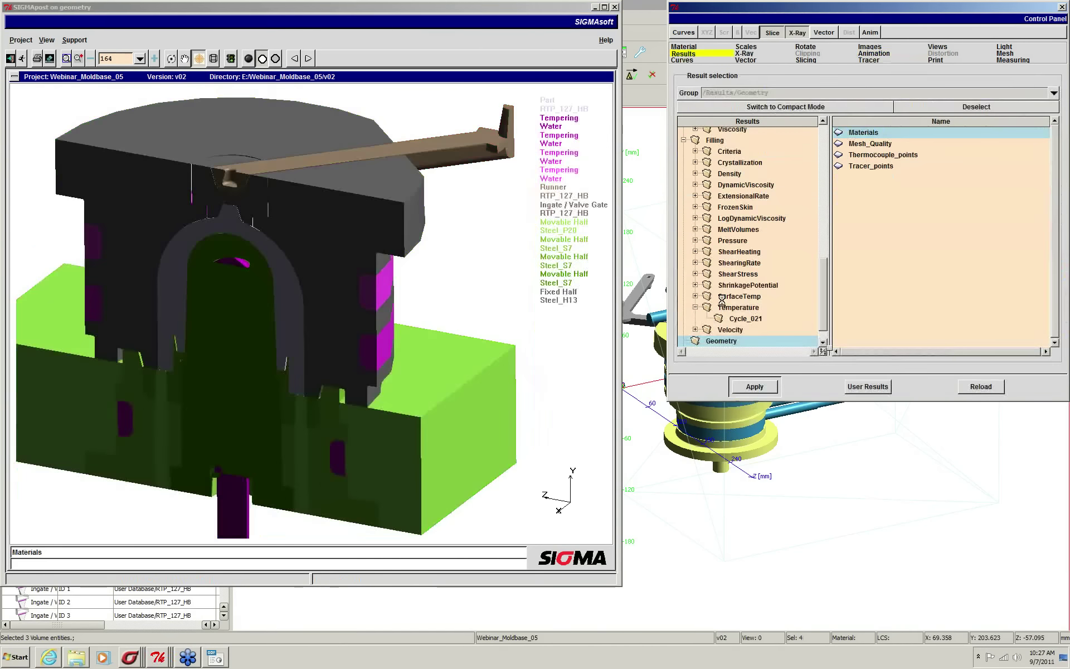
double_click(741, 319)
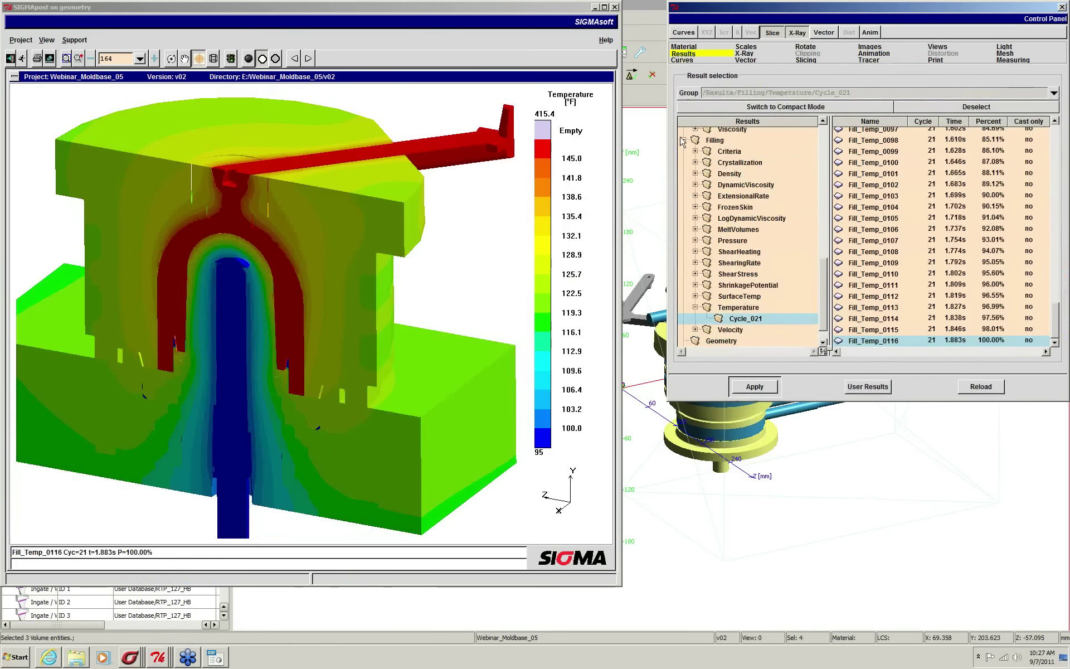
- Display the Cycle_002 cooling temperature results Cooling_Temp_0113 at 52 s and Cooling_Temp_0086 at 9 s
click(683, 140)
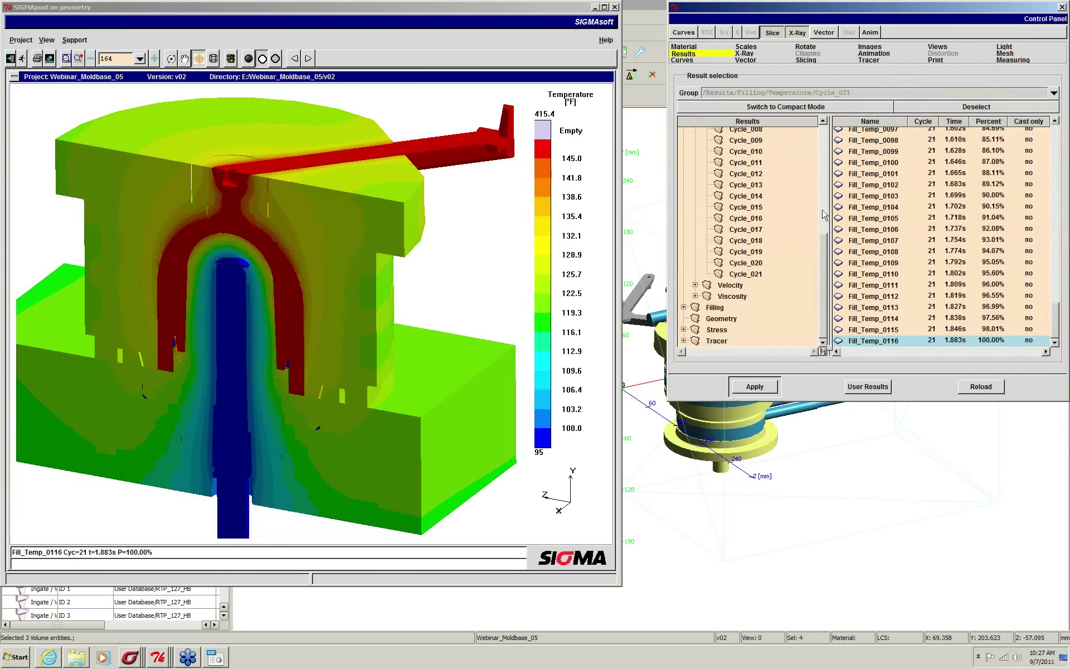
scroll(824, 215, up, 4)
click(743, 205)
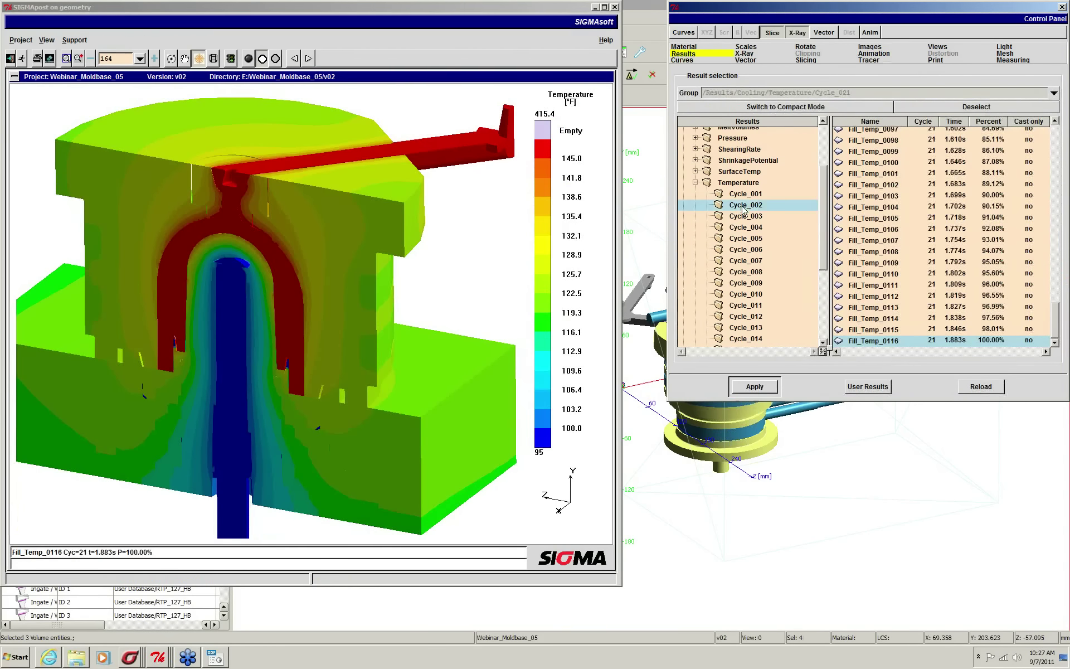
click(894, 175)
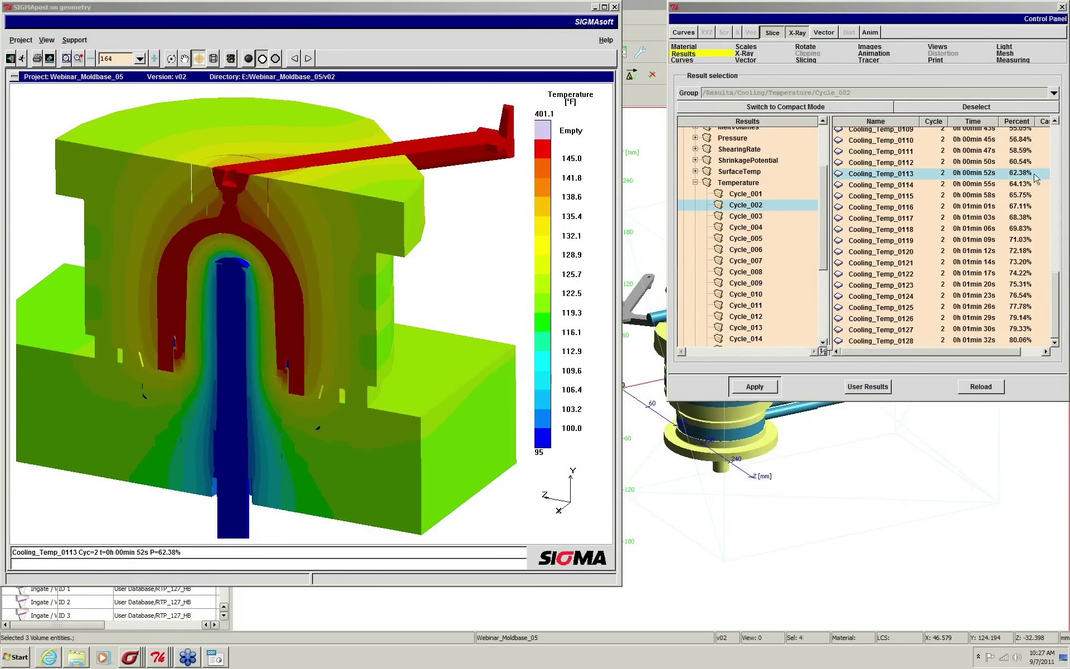
drag(1056, 286, 1058, 191)
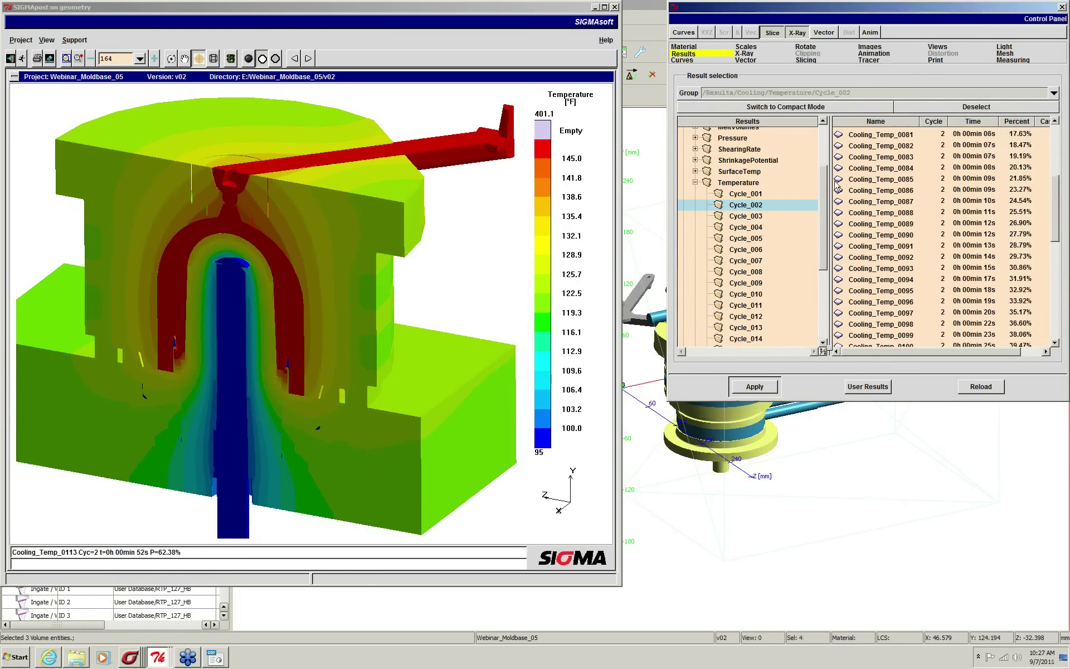
click(857, 193)
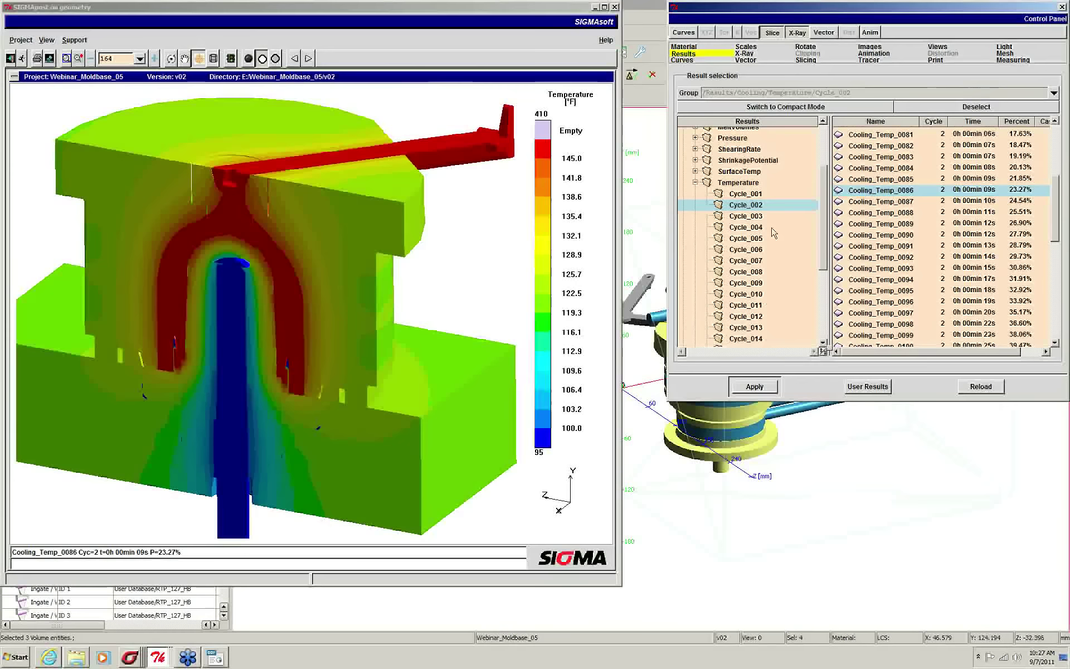
- Display the cooling temperatures at 9 s for Cycle_012 with Cooling_Temp_0697 and for Cycle_017 with Cooling_Temp_1002
click(757, 318)
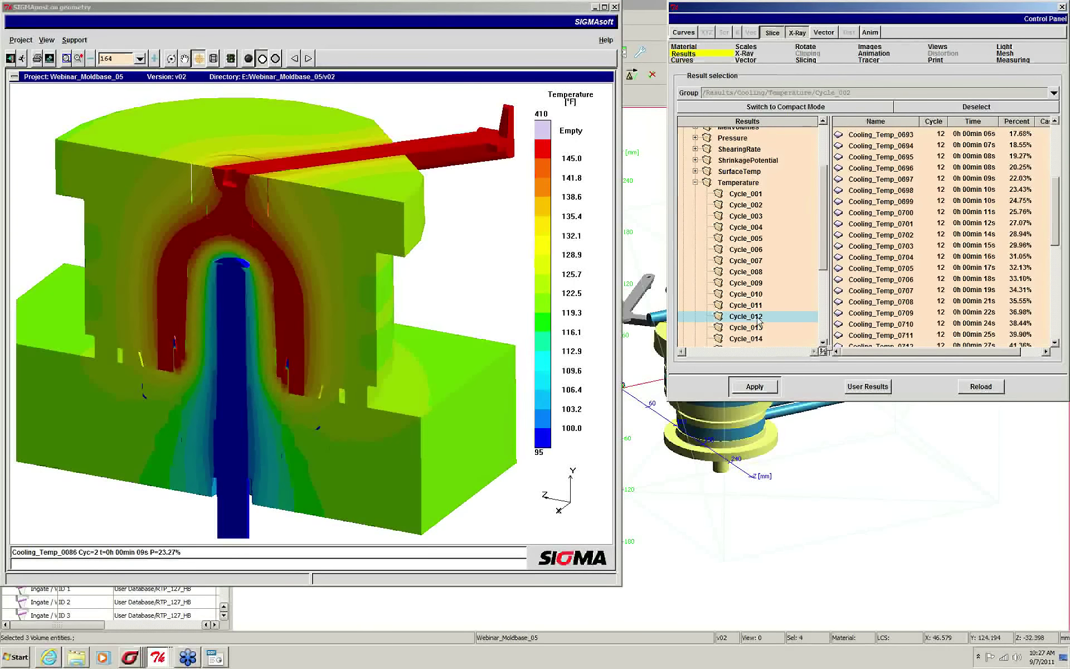
click(891, 179)
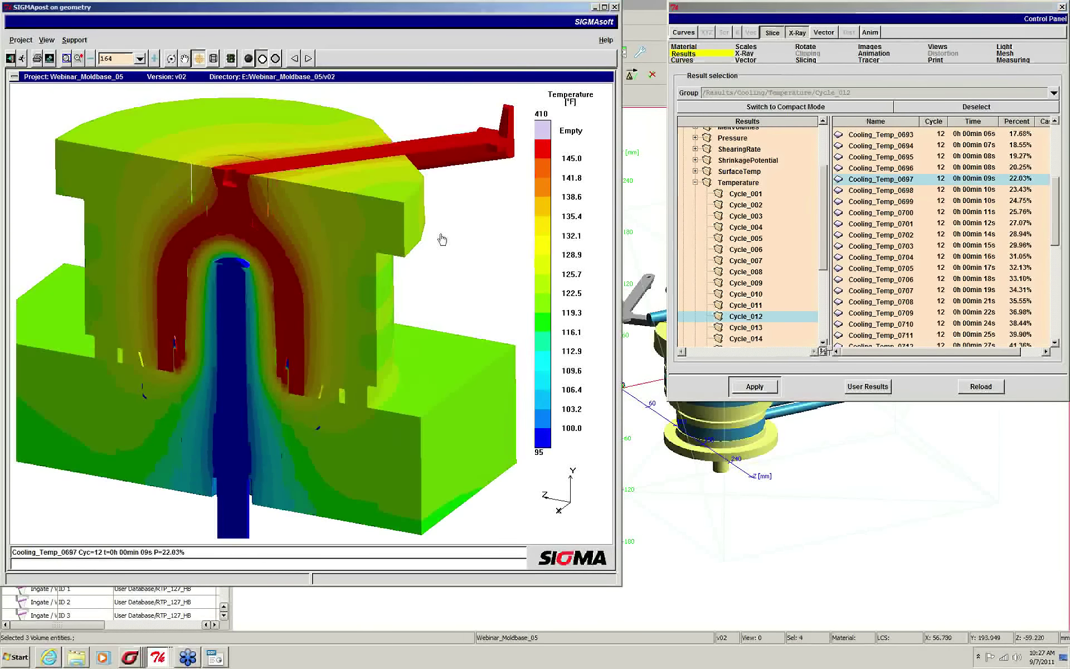
click(799, 272)
scroll(799, 272, down, 1)
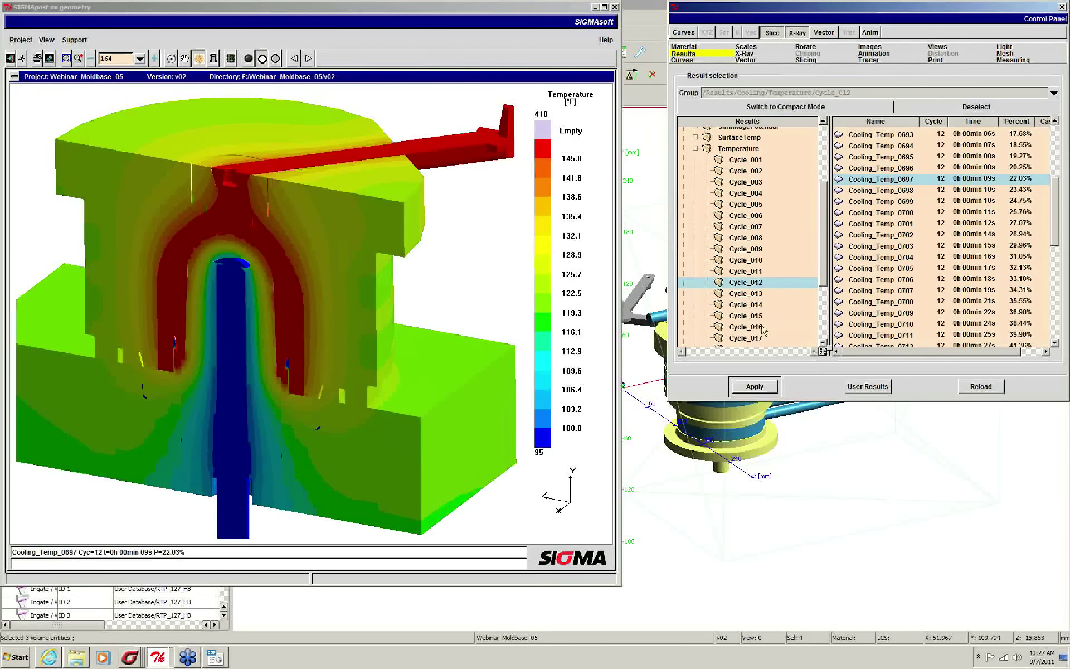
click(756, 338)
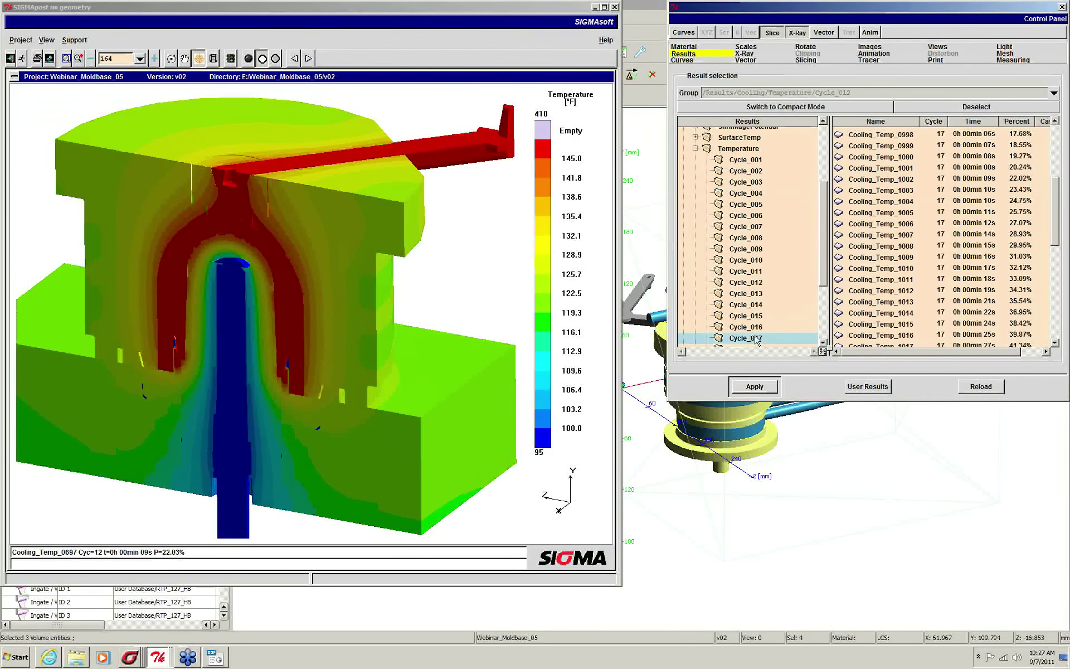
click(896, 180)
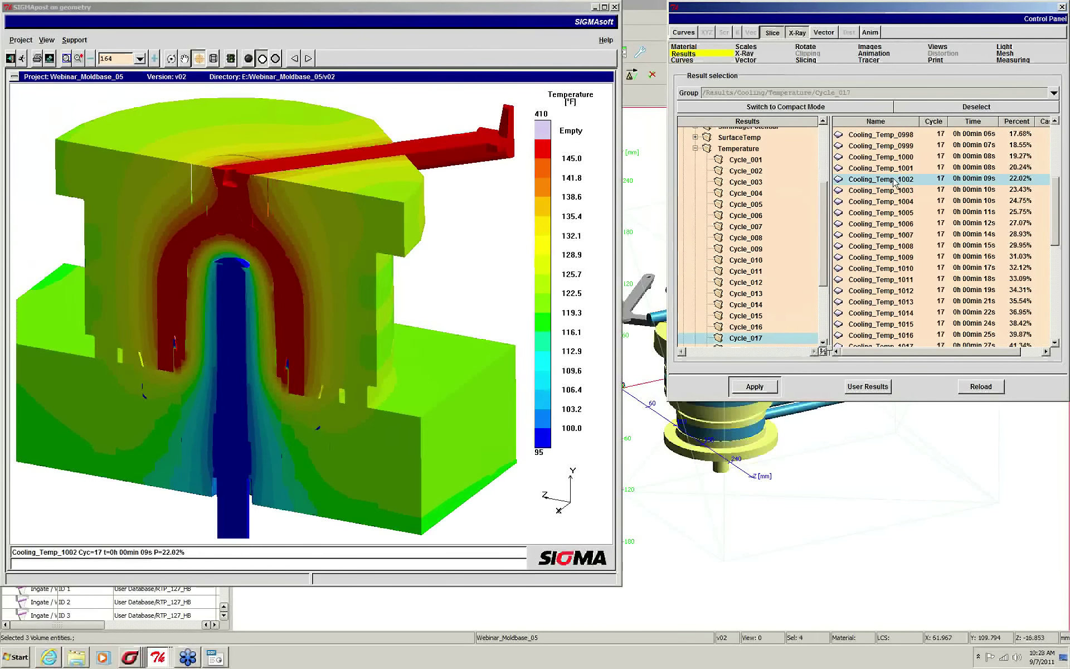
click(179, 202)
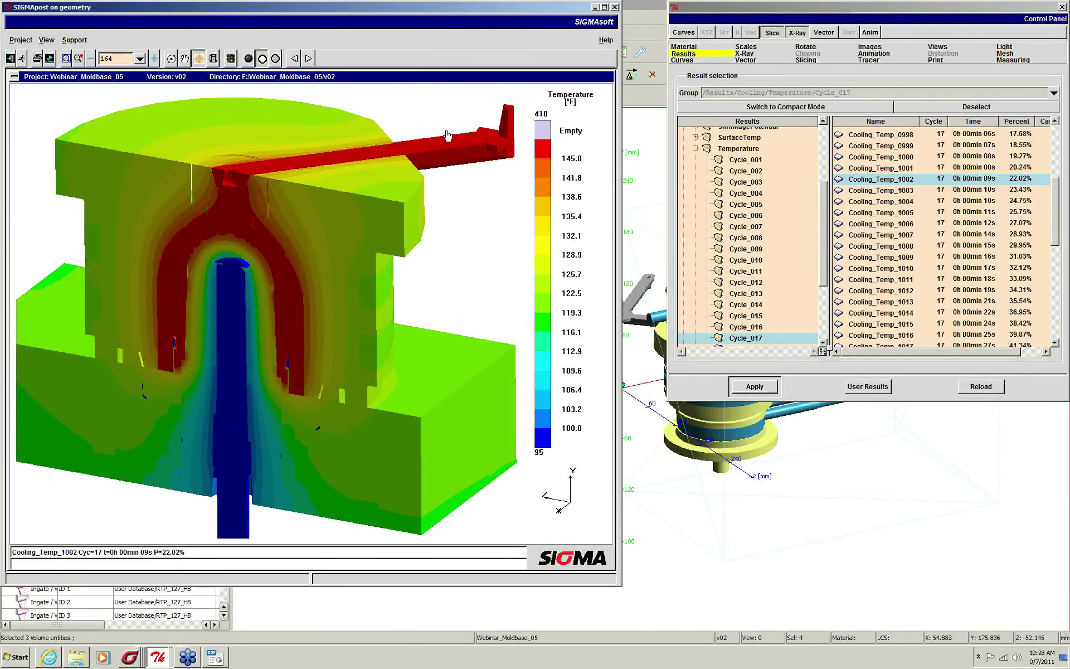
- Collapse the cooling temperature results, exit SIGMApost for Webinar_Moldbase_05 and minimize the SIGMASOFT window
click(696, 149)
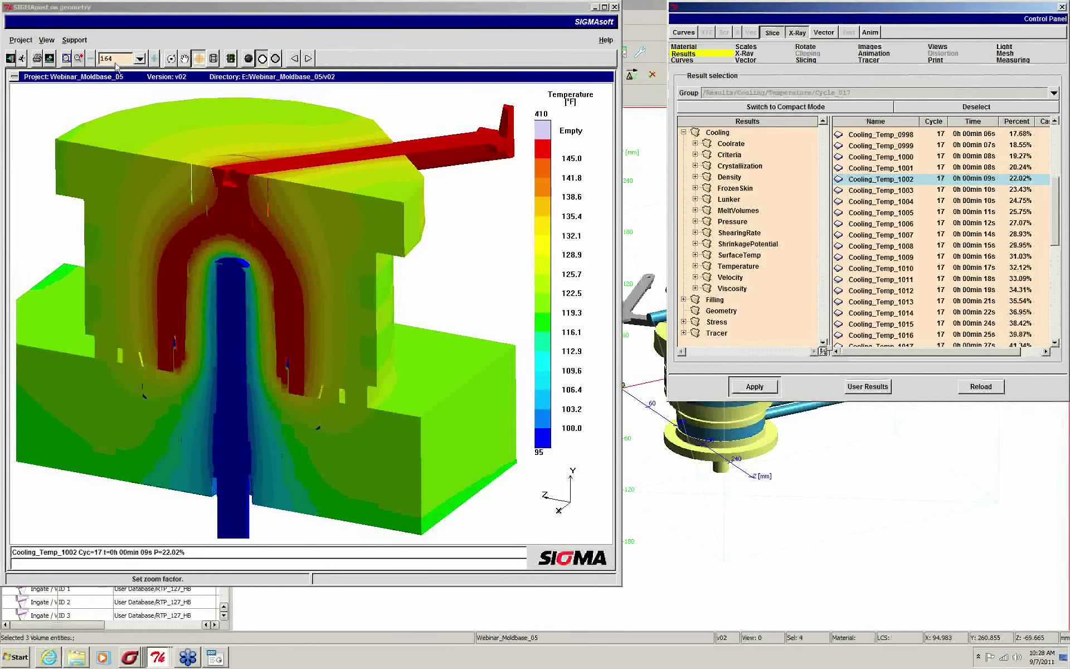
click(9, 62)
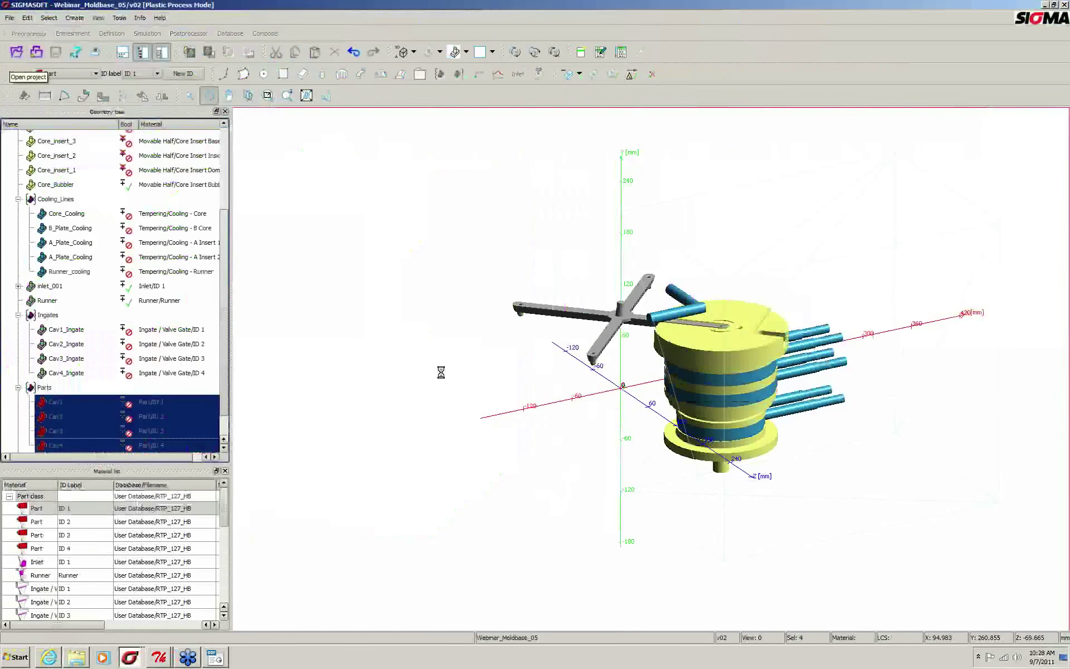
click(1044, 6)
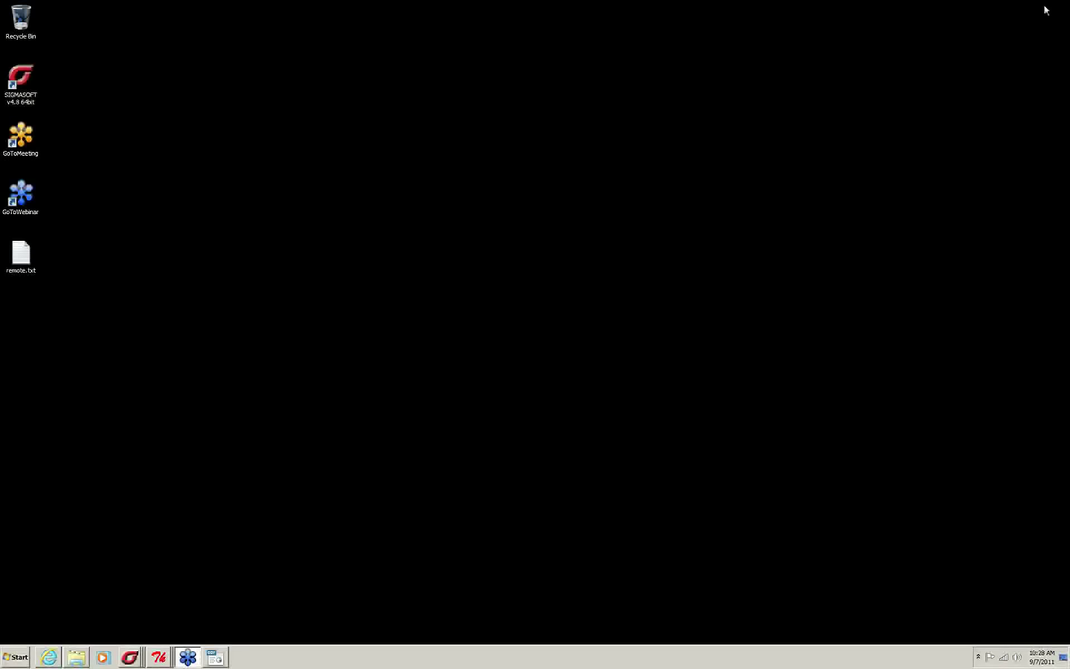
- Bring up the SIGMApost windows of Box_4cav v16 and v15 side by side and clear the v15 control panel from view
mouse_move(162, 659)
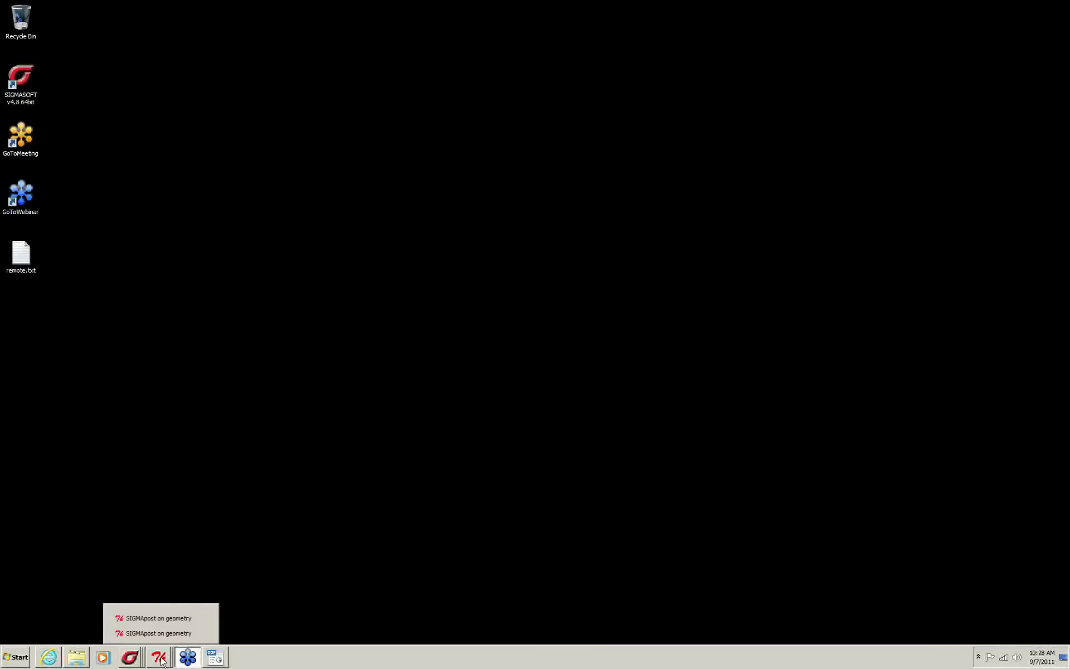
click(159, 621)
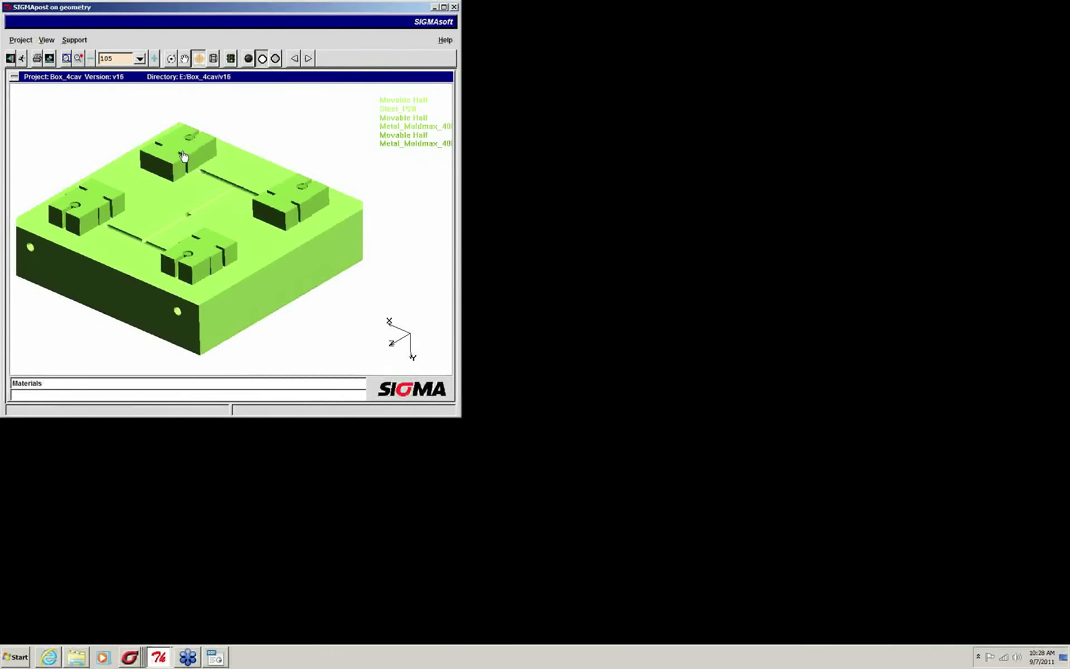
mouse_move(162, 657)
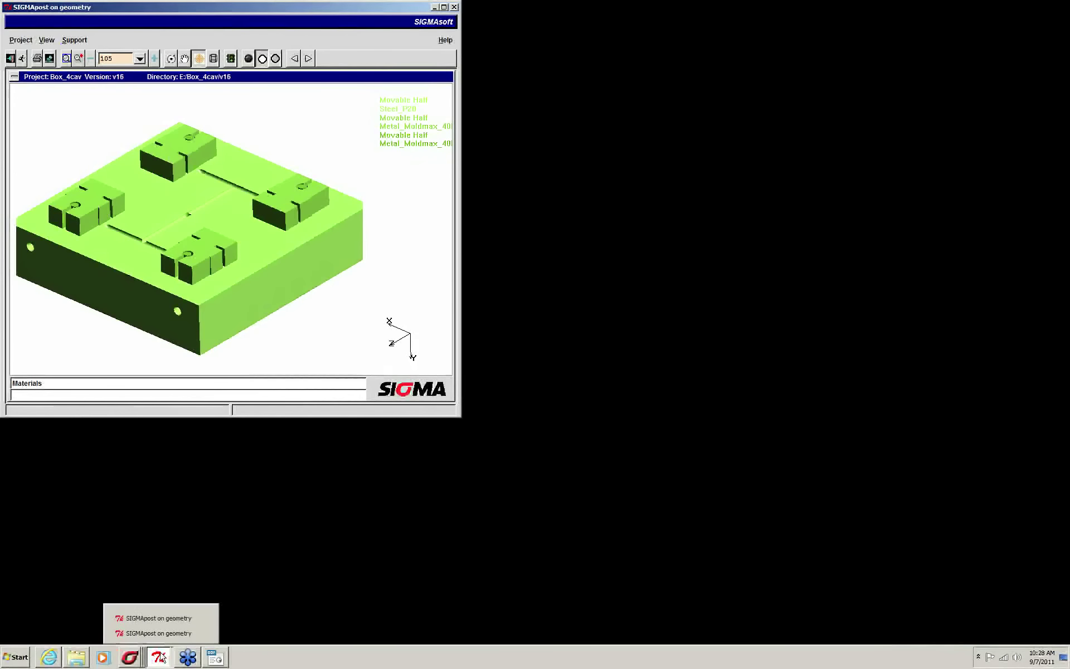
click(160, 619)
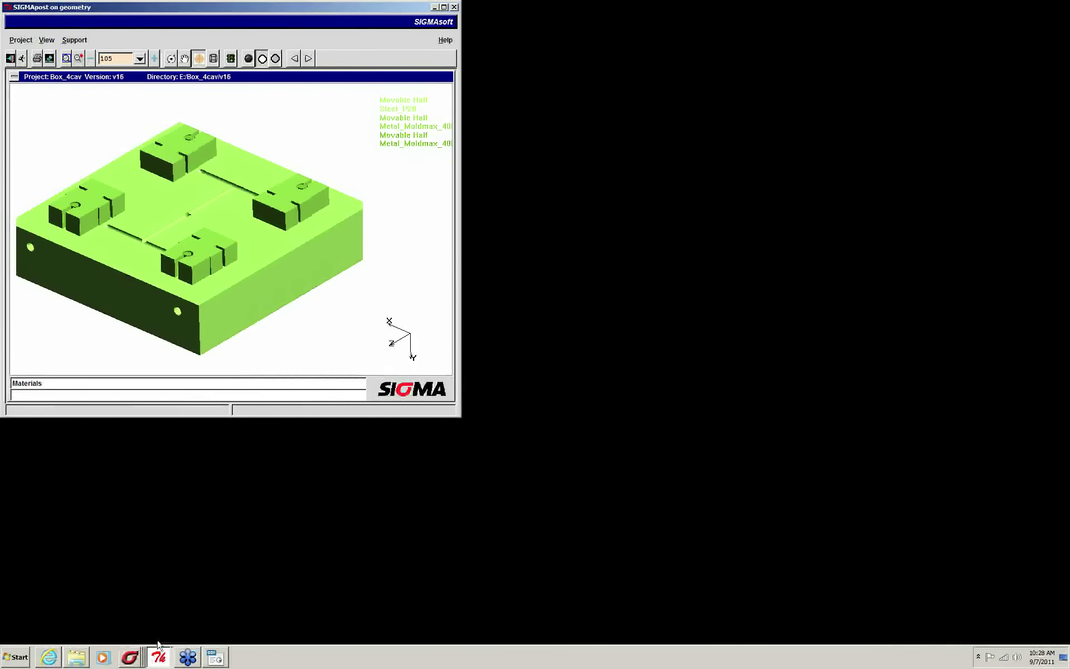
click(162, 631)
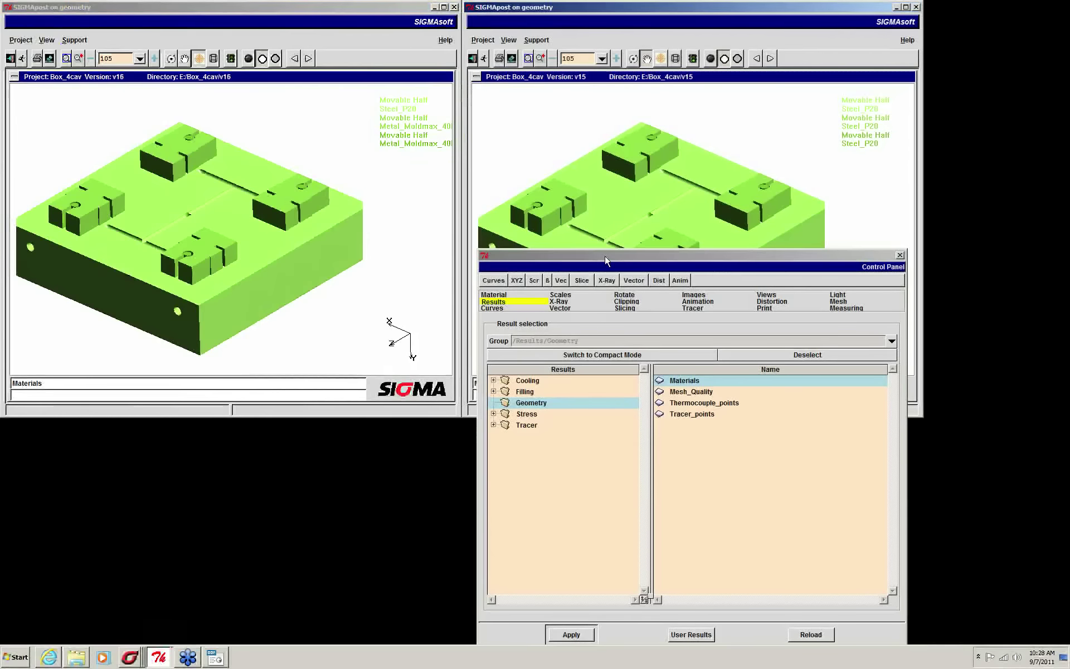
click(625, 127)
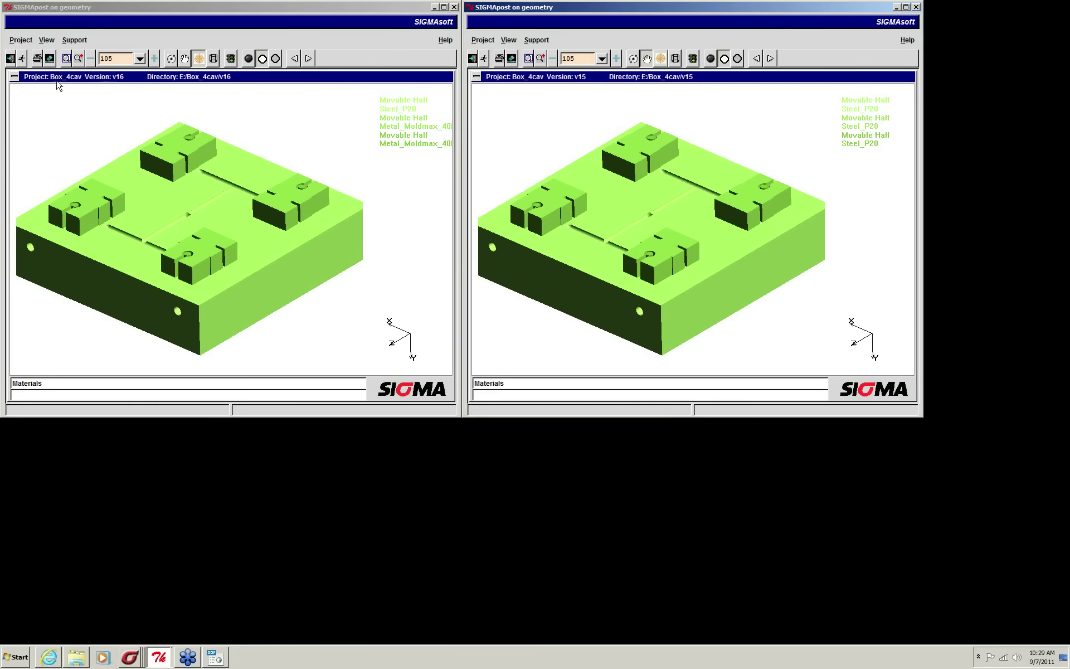
- Display the cooling temperature result Cooling_Temp_0339 of Cycle_005 on the Box_4cav v16 mold
double_click(207, 205)
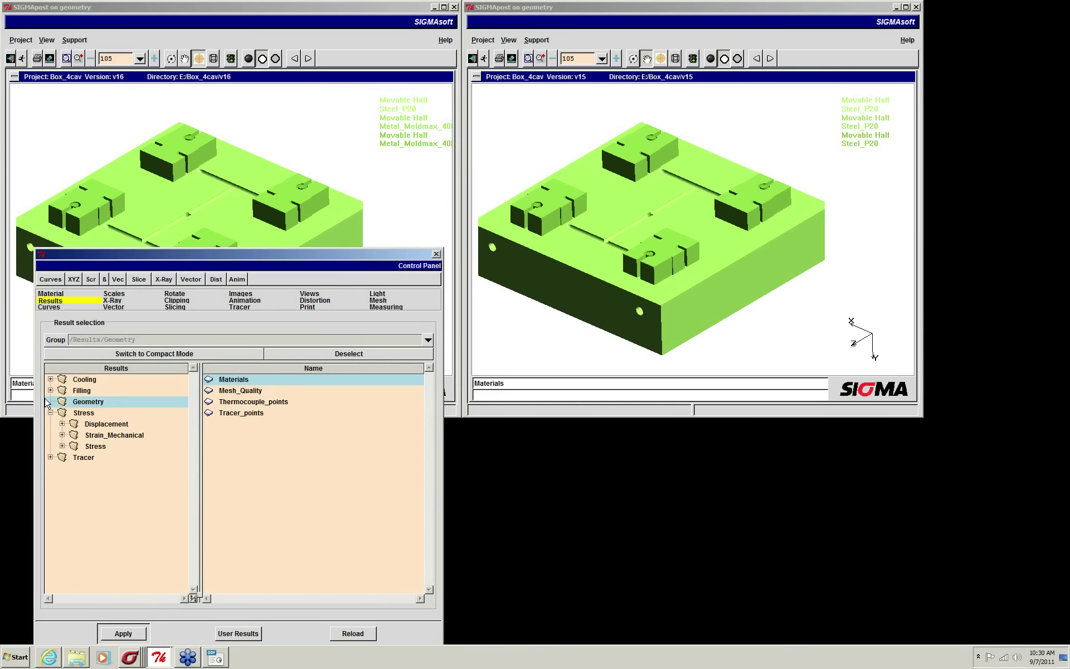
click(50, 379)
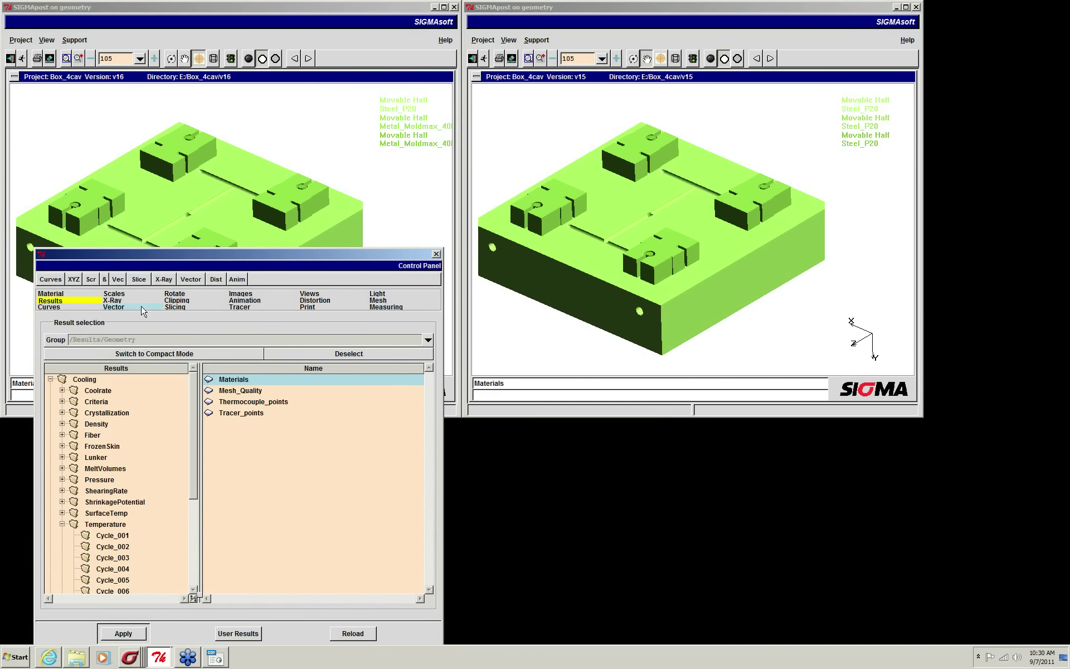
click(113, 570)
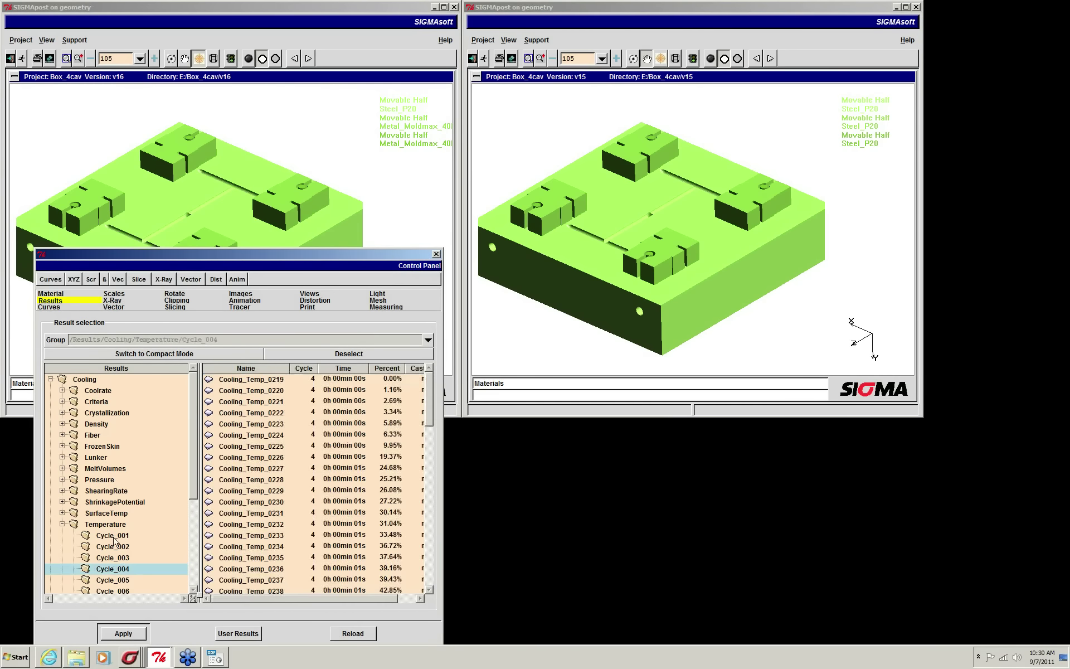
click(115, 580)
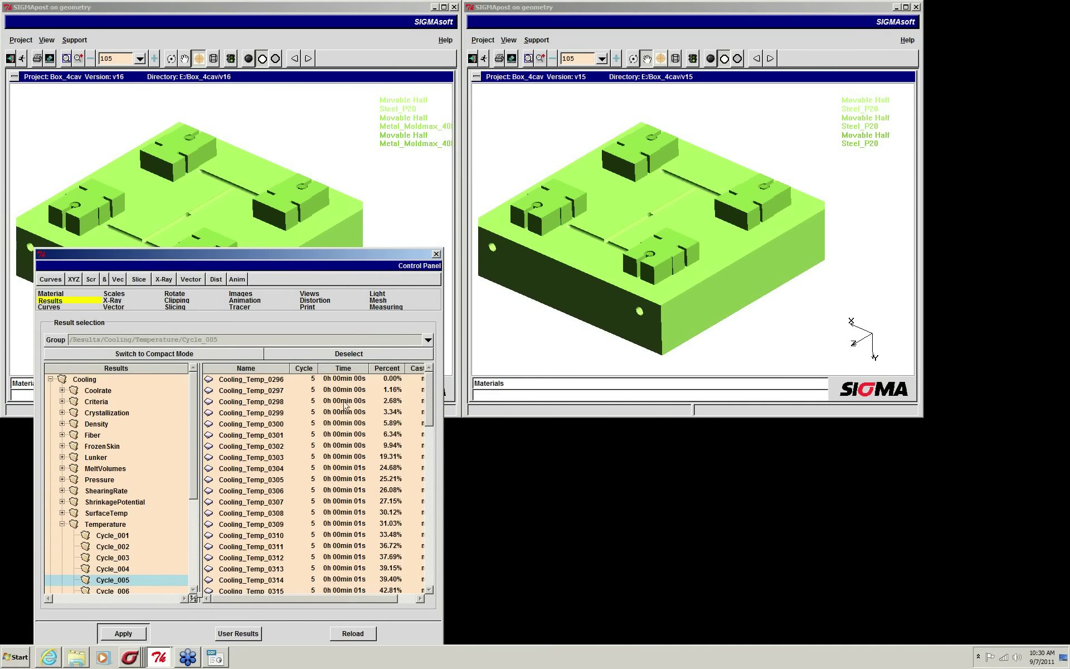
drag(428, 389, 431, 490)
click(258, 449)
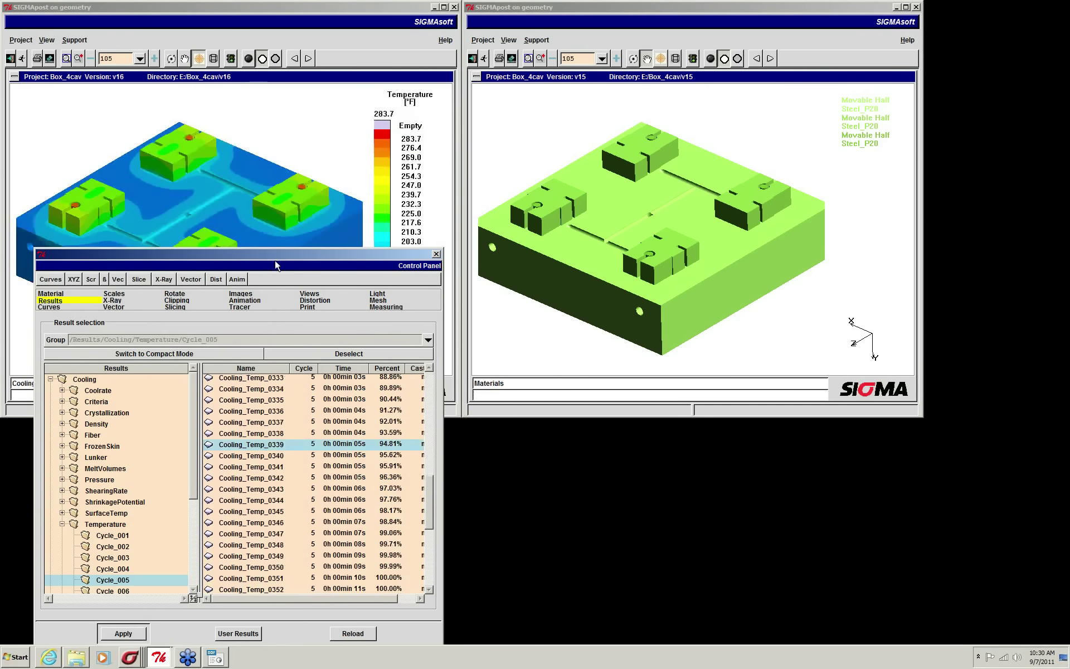
- Set the temperature color scale of the Box_4cav v16 mold to a user range from 180 to 252
click(115, 294)
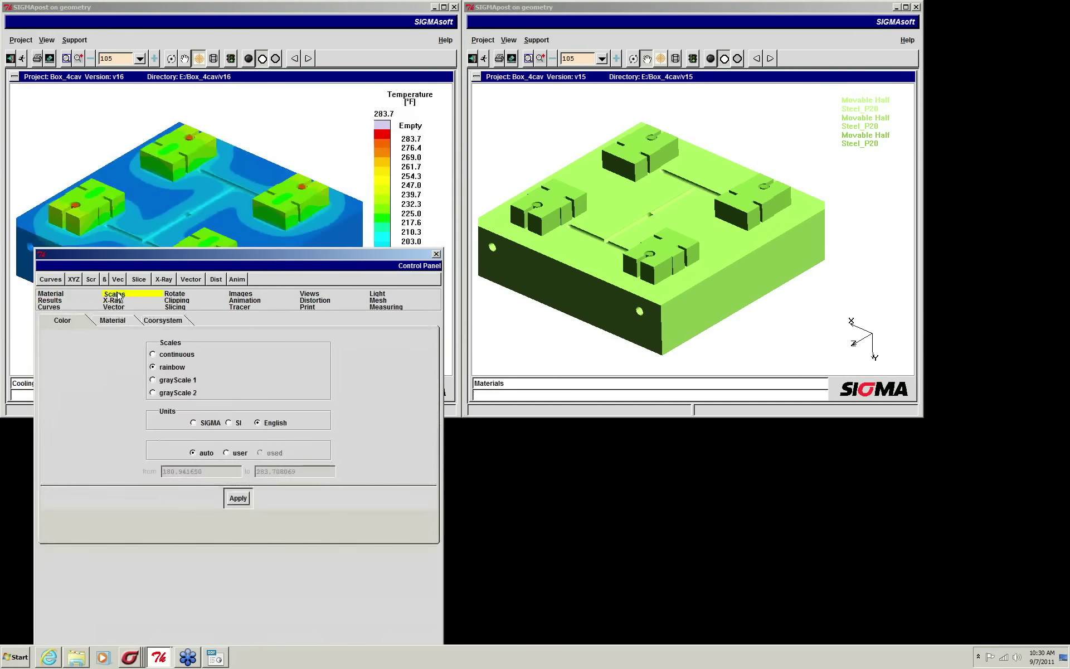
click(226, 452)
drag(201, 471, 155, 474)
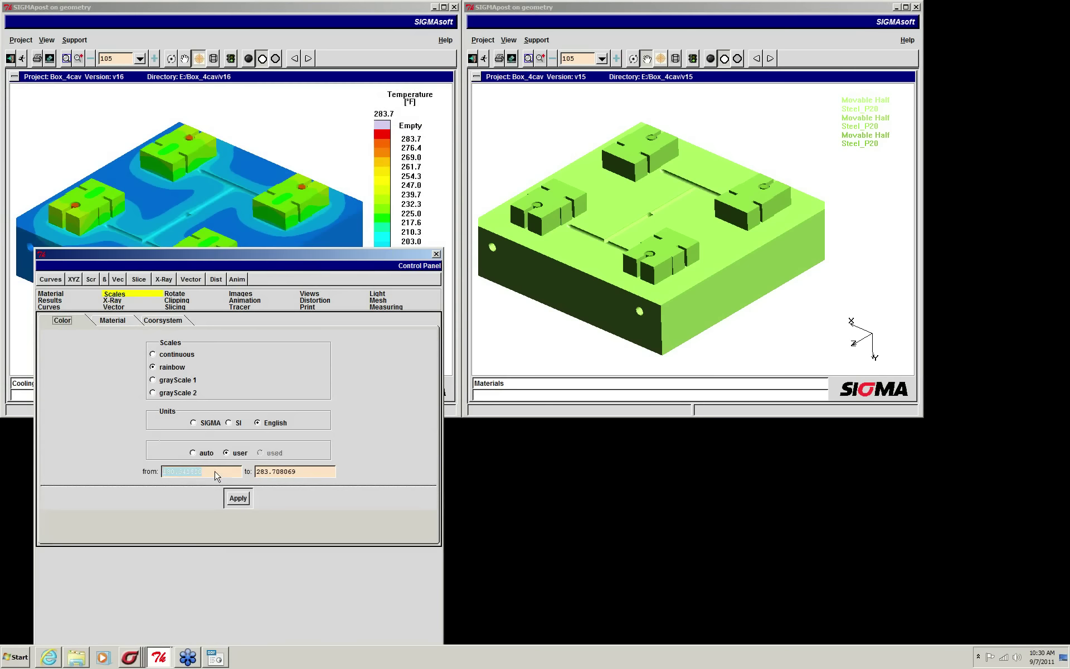
text(180)
drag(318, 472, 252, 473)
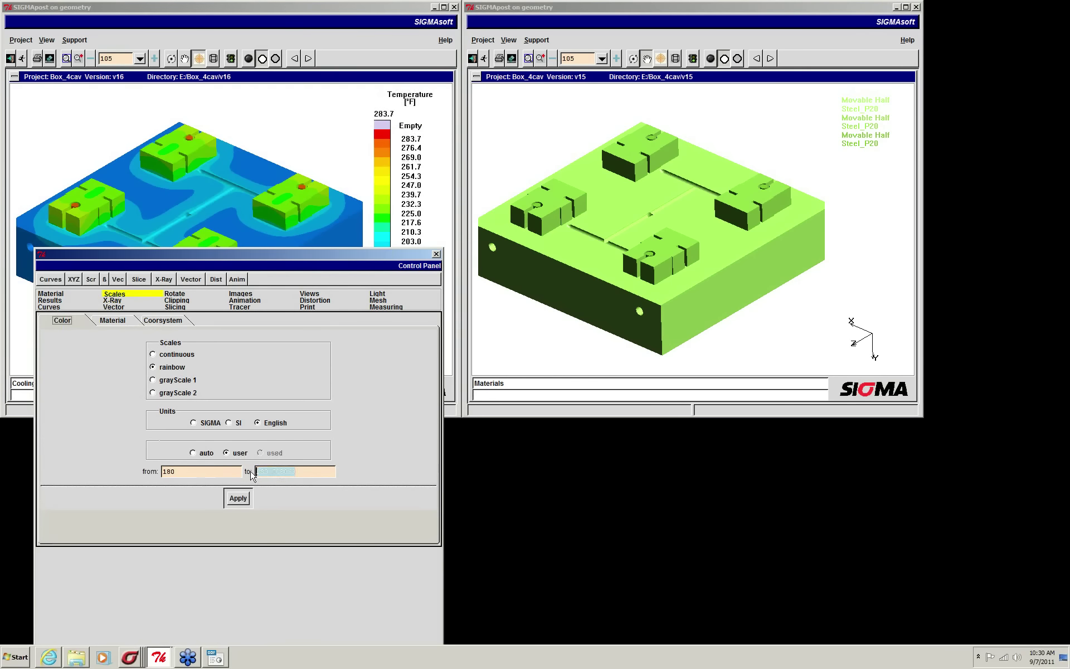
text(252)
click(238, 499)
click(263, 244)
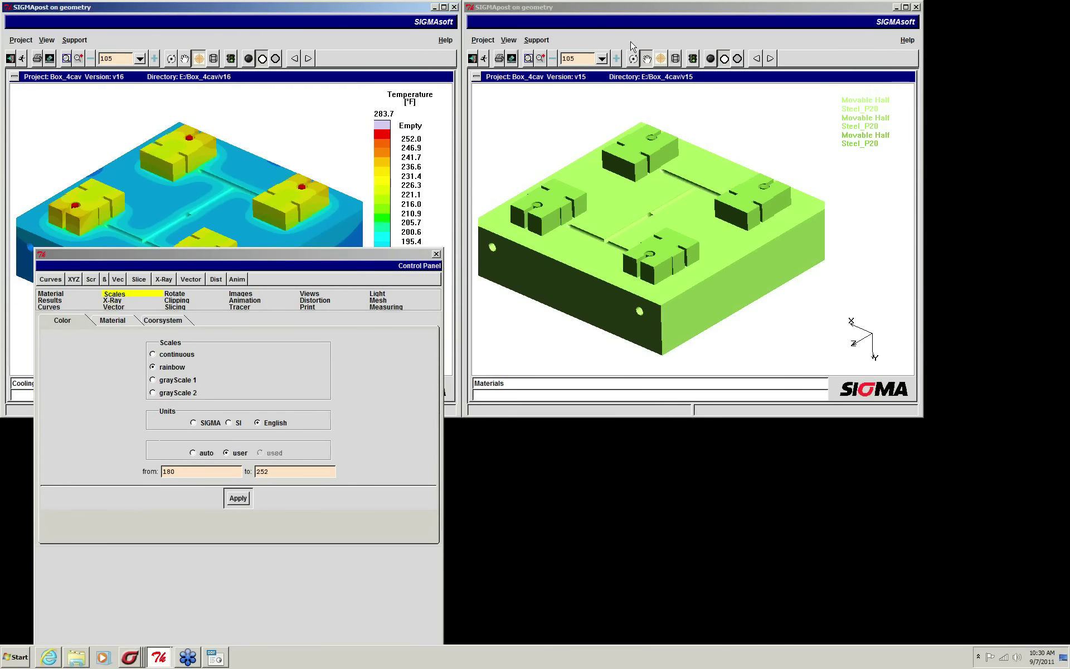
- Try to set a user color scale from 180 to 252 for the Box_4cav v15 mold
right_click(672, 106)
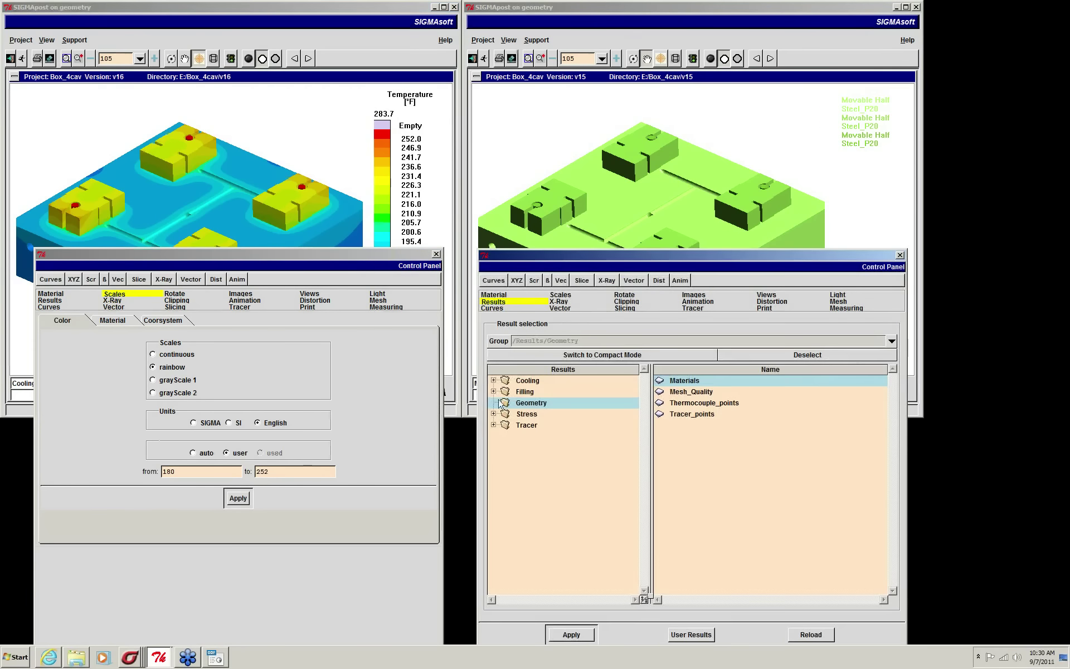
click(564, 297)
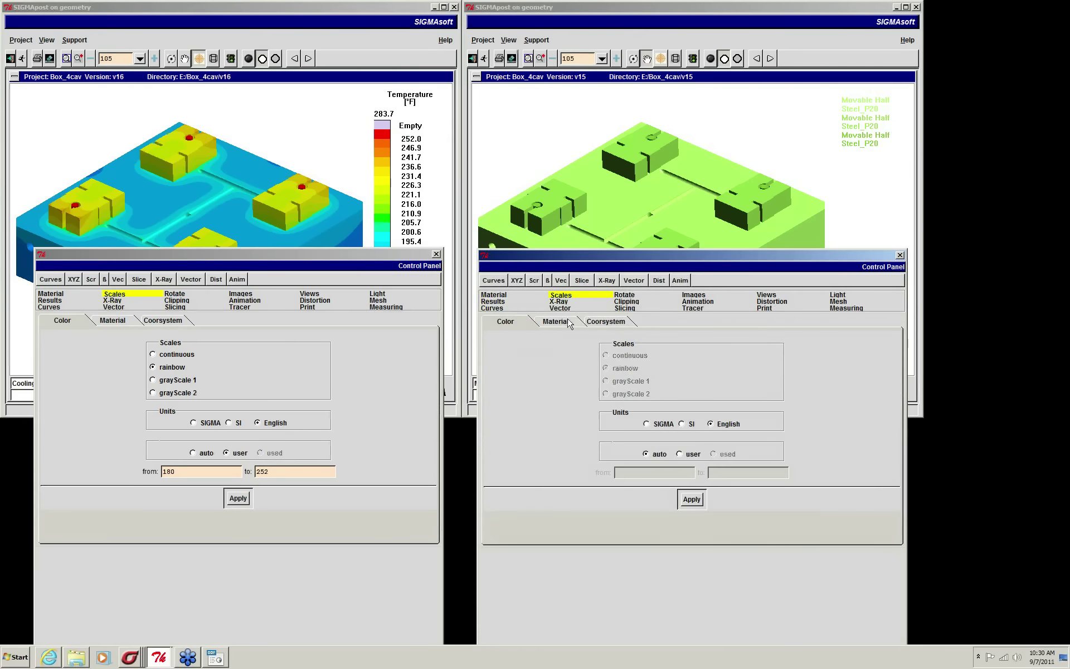
click(679, 454)
click(662, 473)
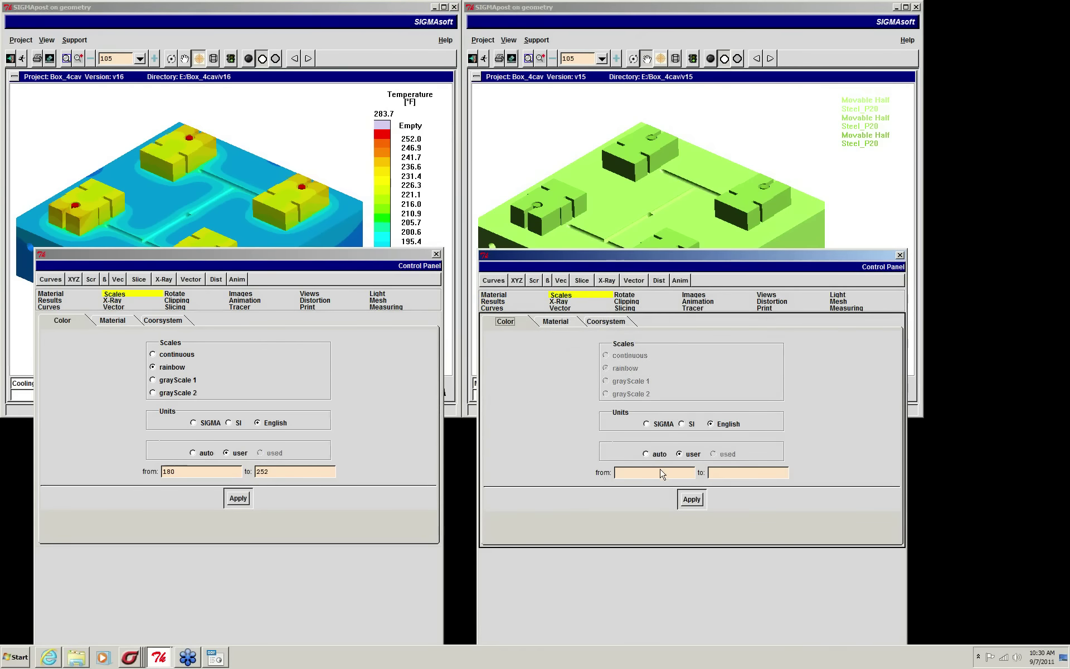
text(180)
click(742, 475)
text(22)
text(252)
click(690, 496)
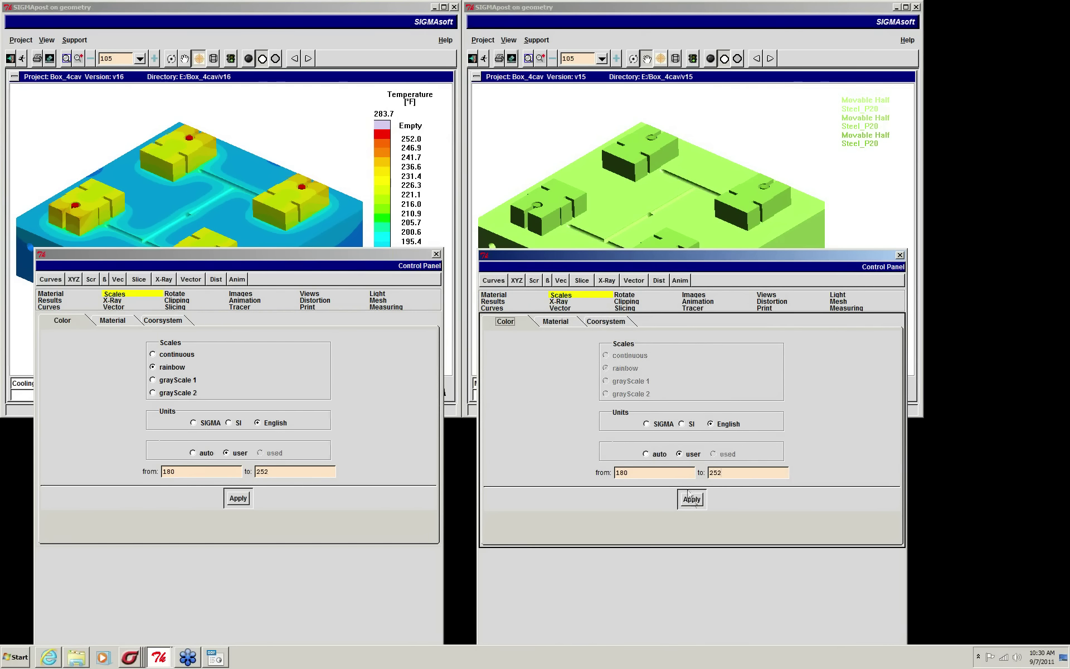
- Display the cooling temperature result Cooling_Temp_0354 of Cycle_005 on the v15 mold and uncover both mold views
click(500, 302)
click(494, 380)
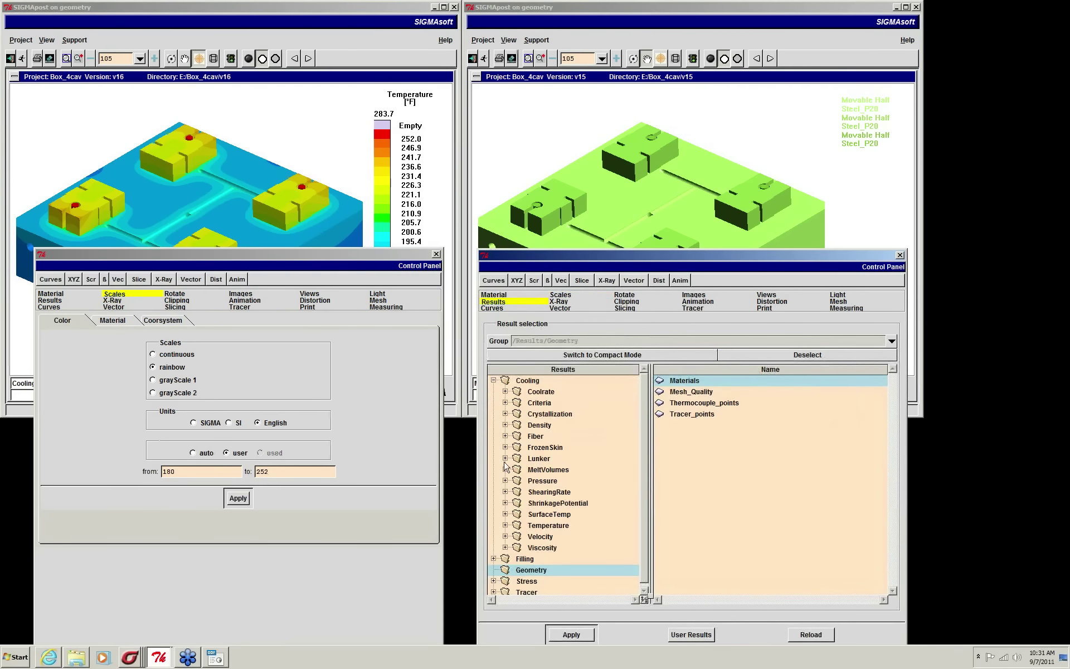
click(505, 525)
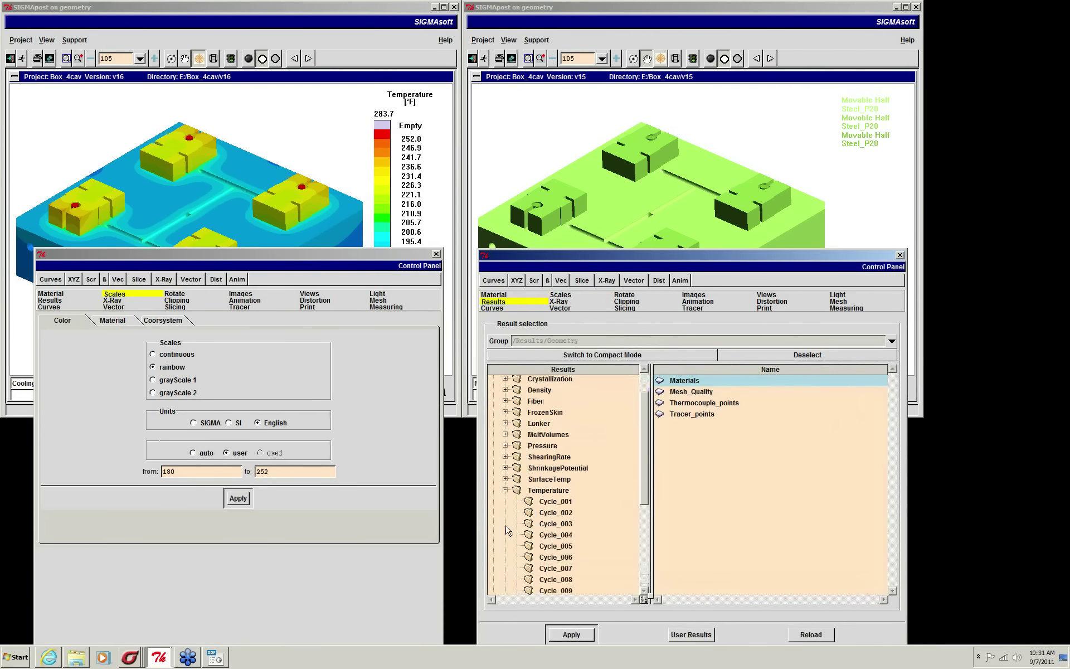
click(545, 546)
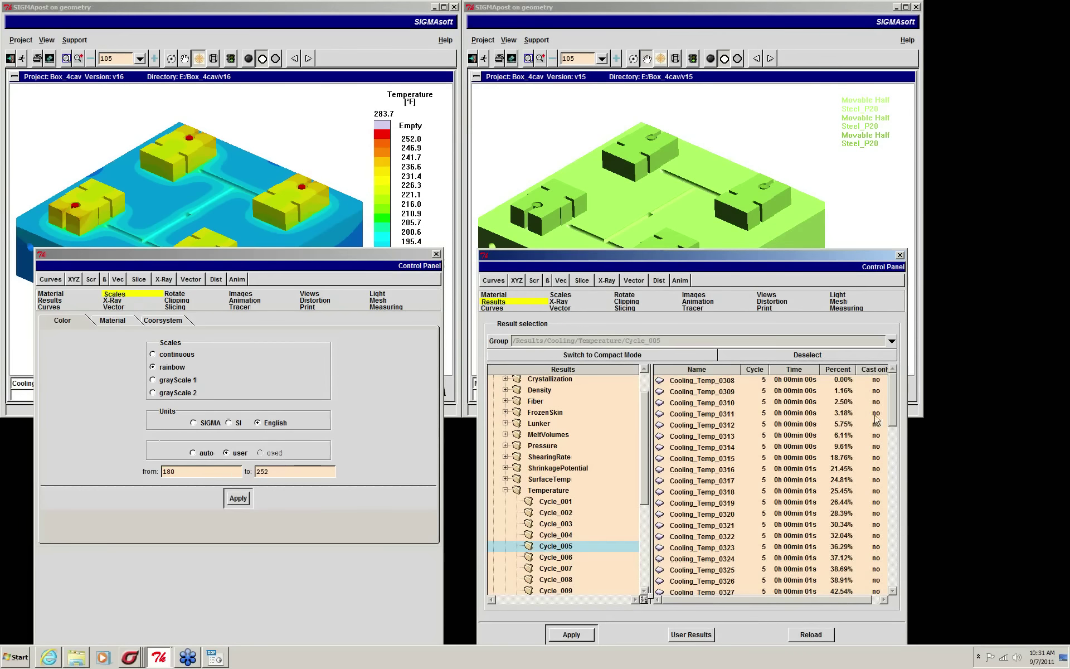
scroll(895, 399, down, 11)
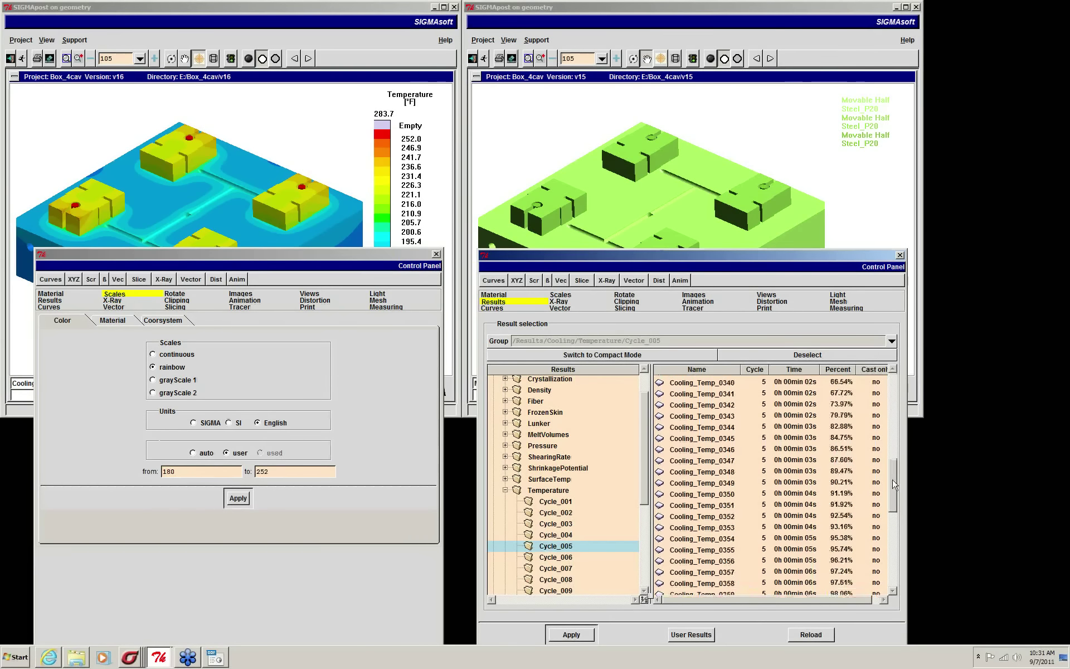
click(747, 531)
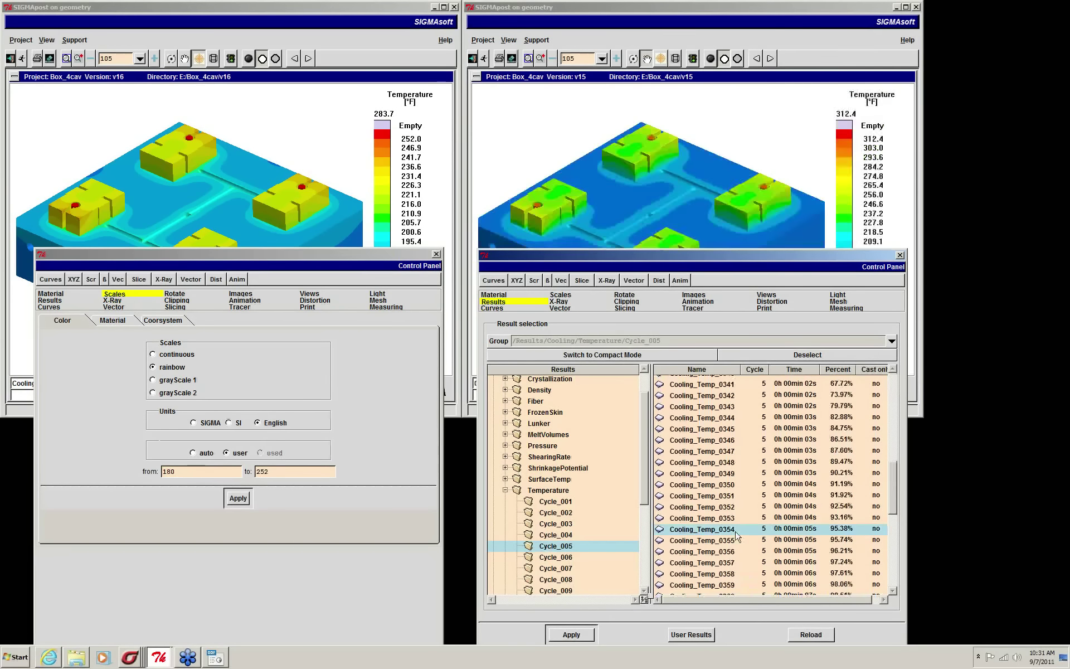
click(471, 361)
click(307, 184)
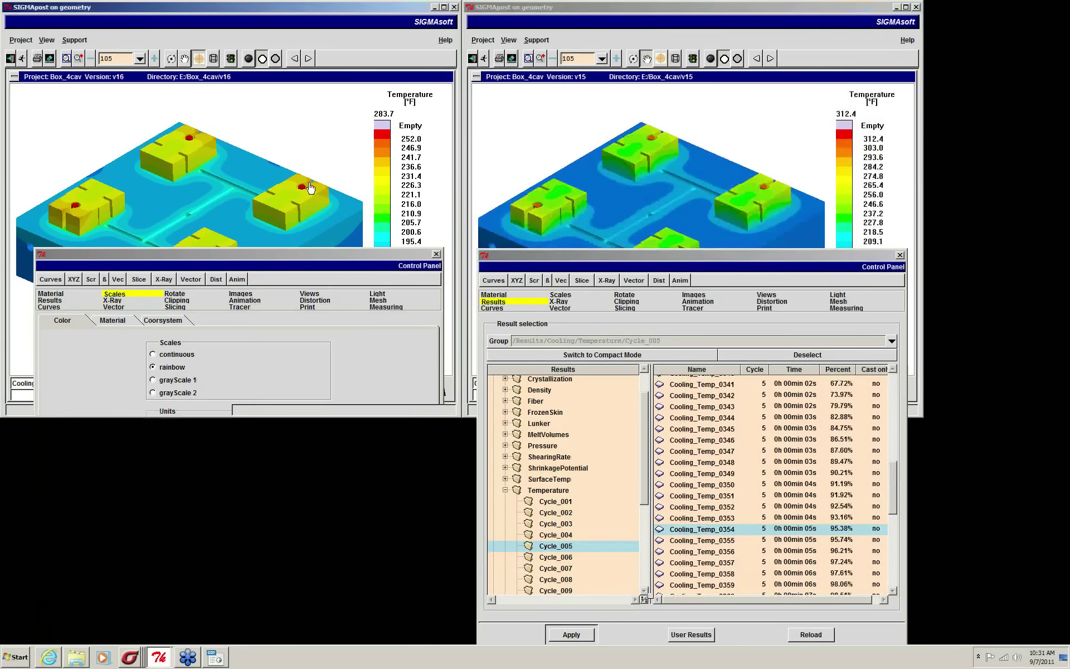
click(626, 182)
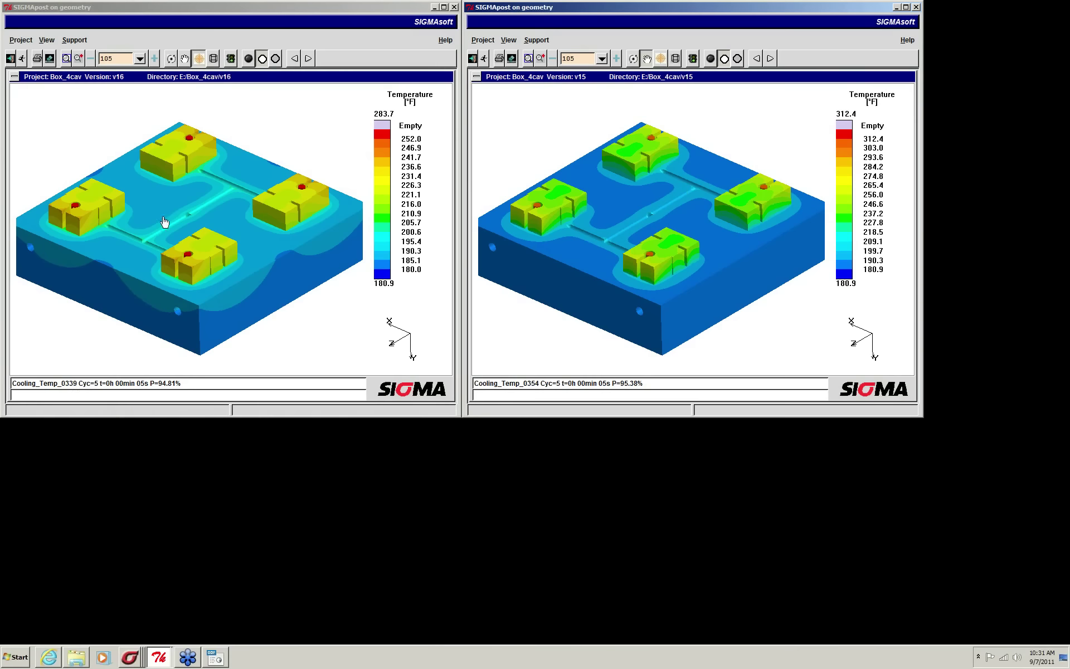
- Probe the temperatures at the core pin and on the insert's top surface on one cavity of v16 and one of v15
click(189, 139)
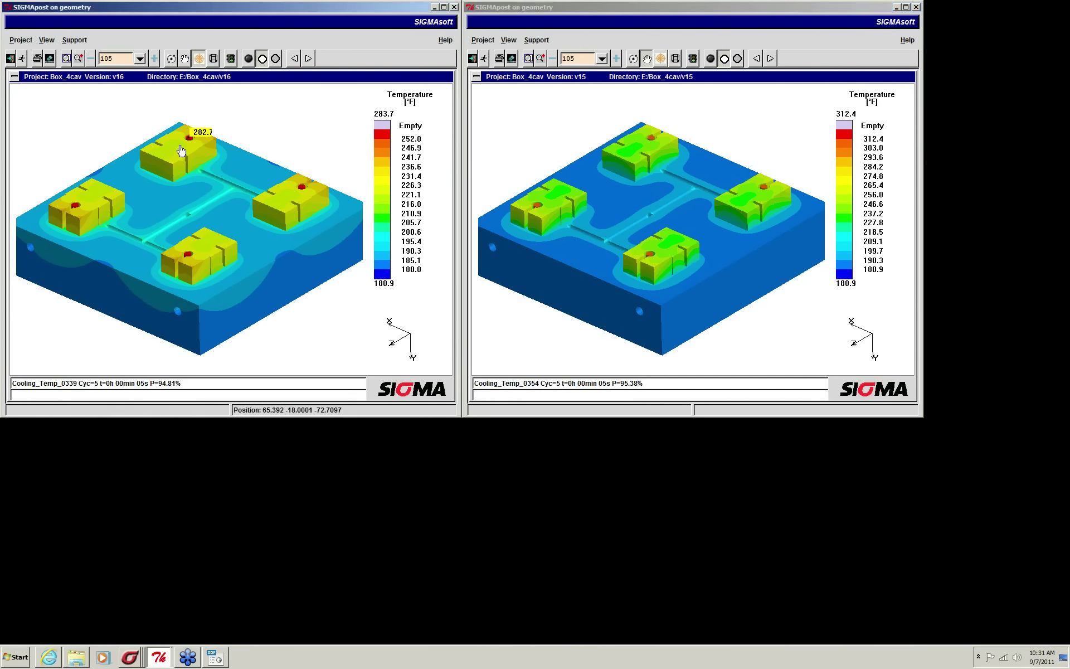
click(164, 156)
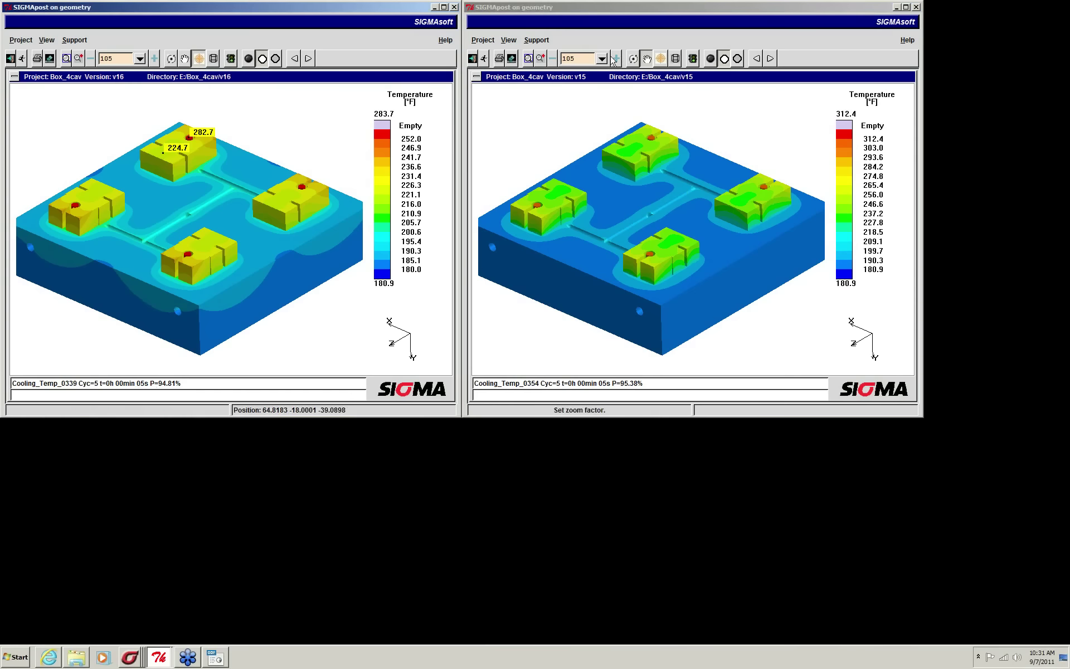
click(573, 196)
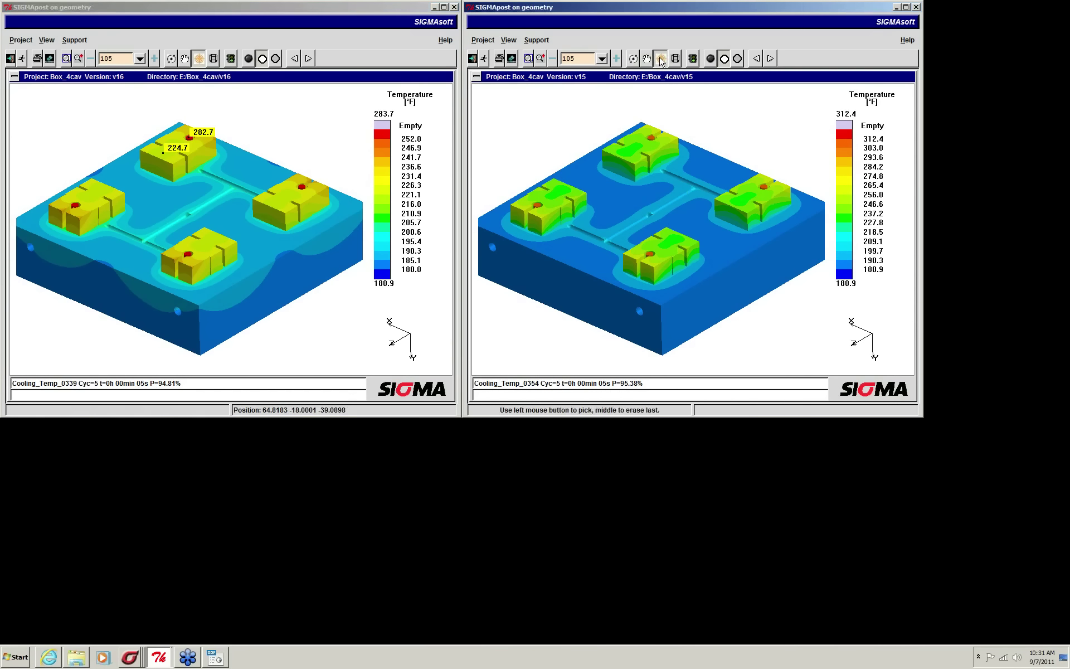
click(565, 186)
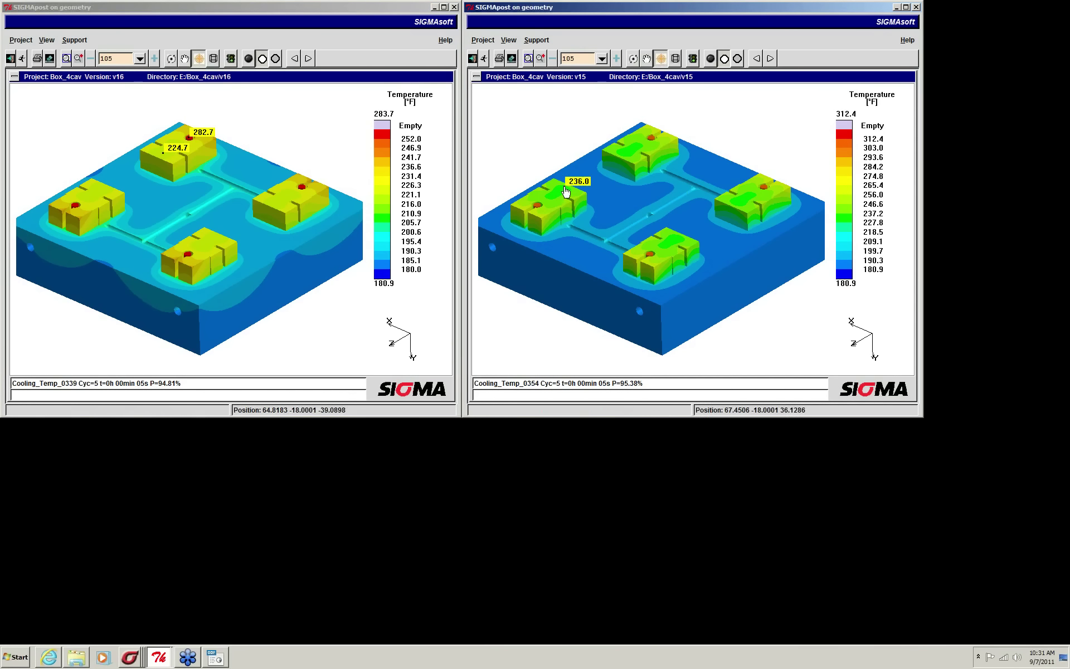
click(538, 206)
- Display the cooling temperature result Cooling_Temp_0040 of Cycle_001 on the v16 mold
right_click(265, 301)
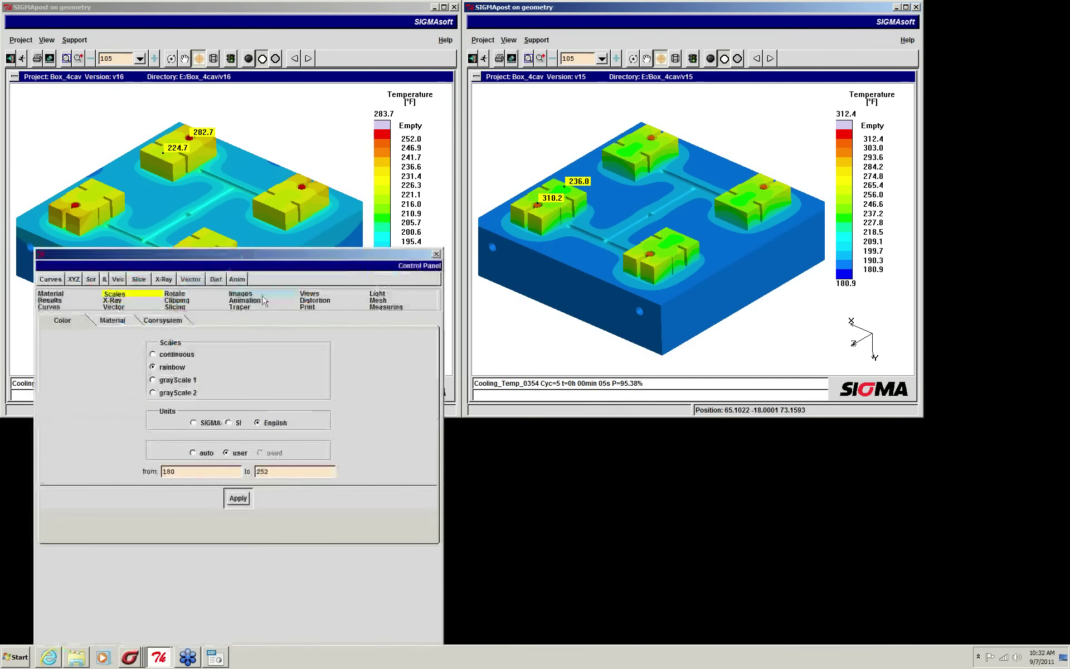
click(55, 301)
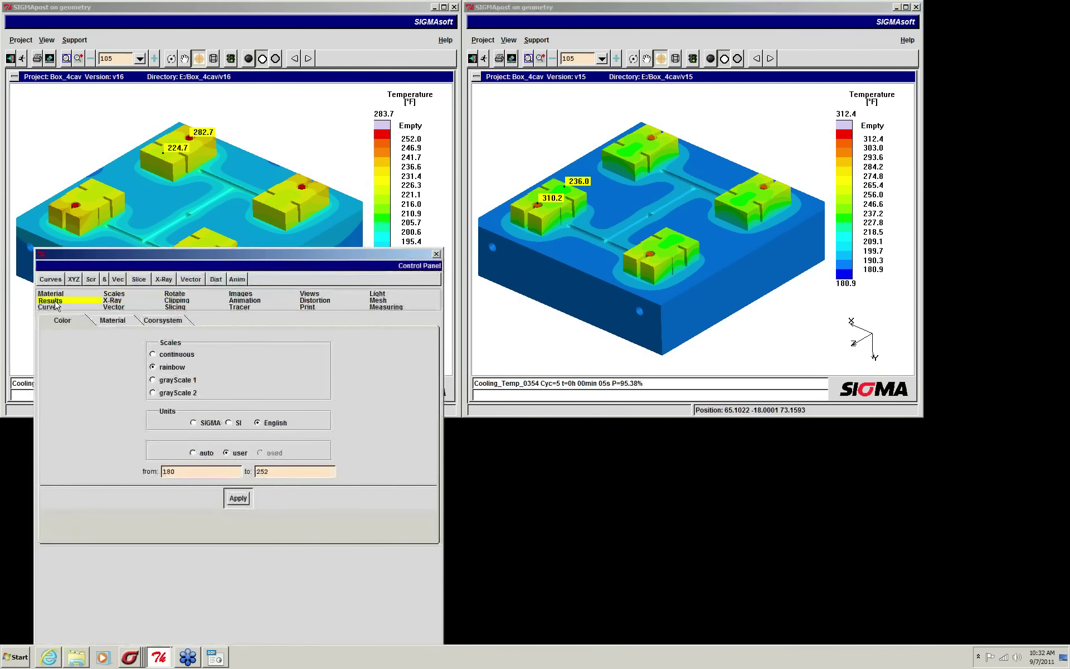
click(106, 537)
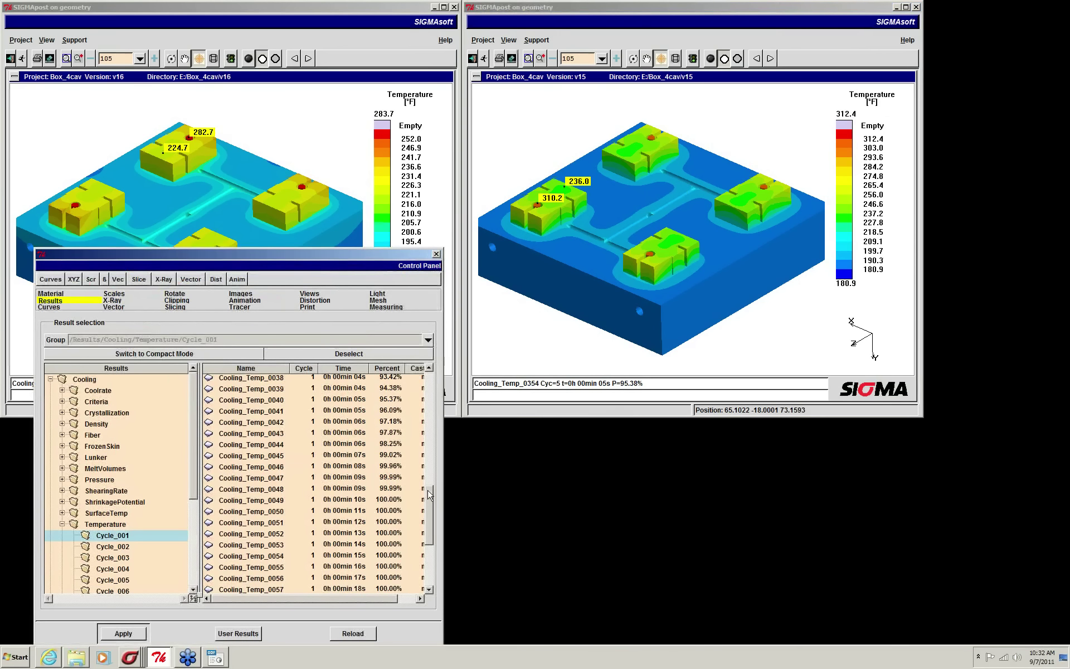
click(265, 403)
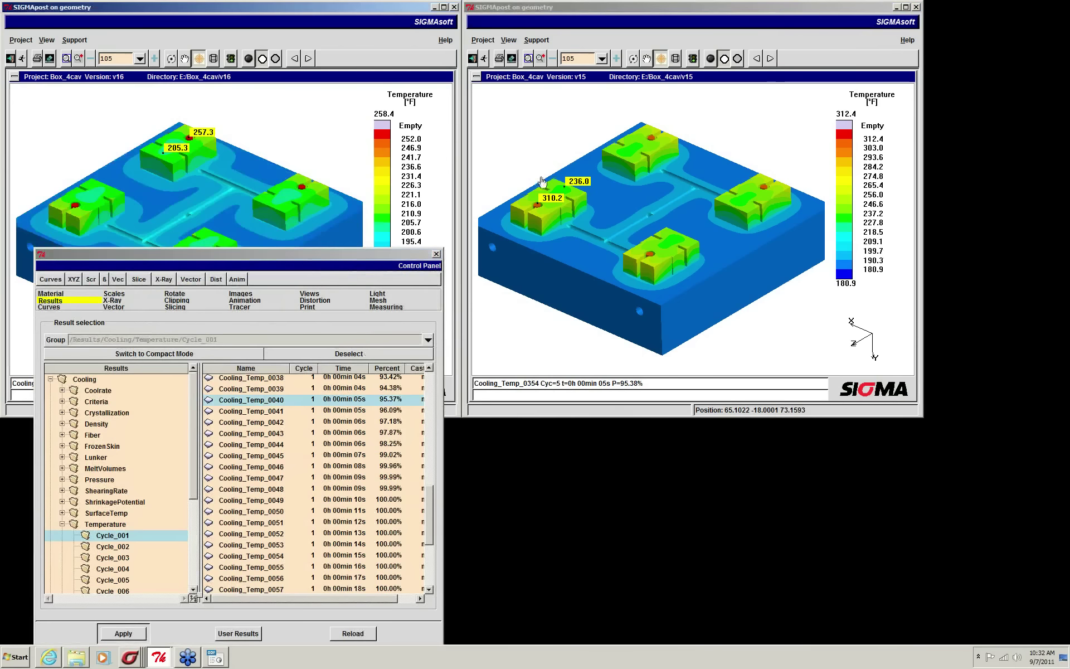
- Display the cooling temperature result Cooling_Temp_0041 of Cycle_001 on the v15 mold and clear both control panels from view
click(640, 249)
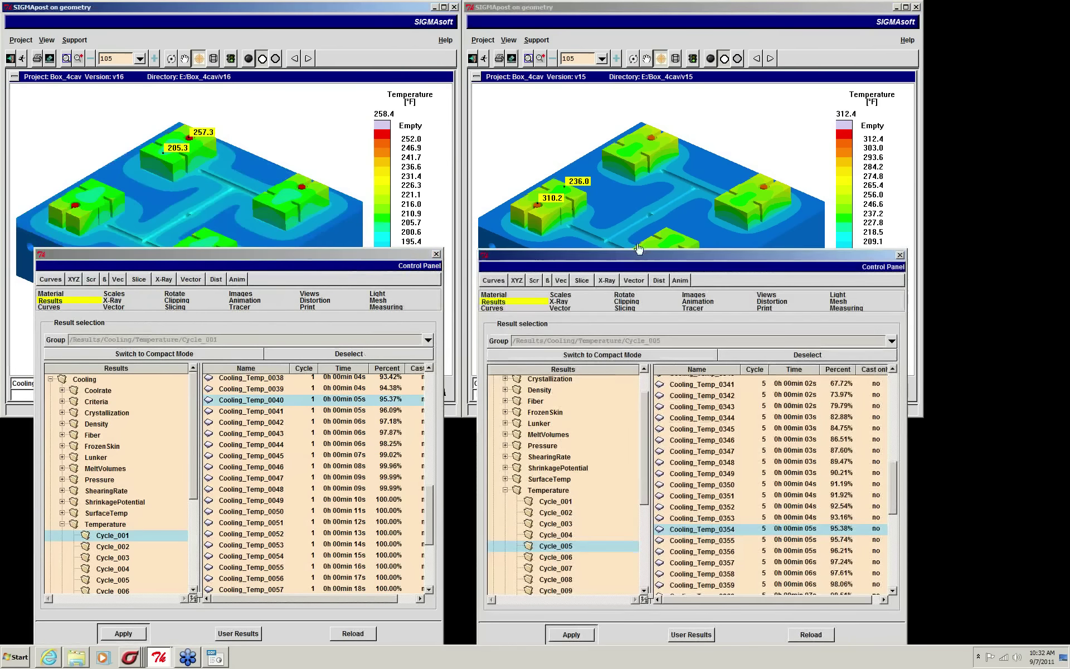
click(554, 501)
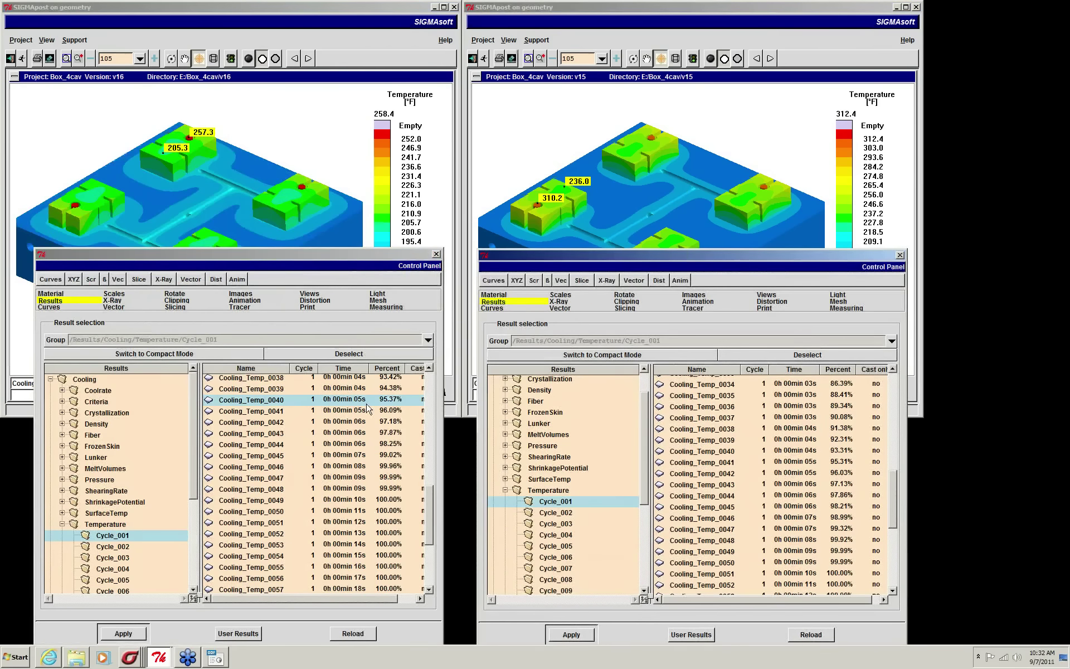
click(724, 464)
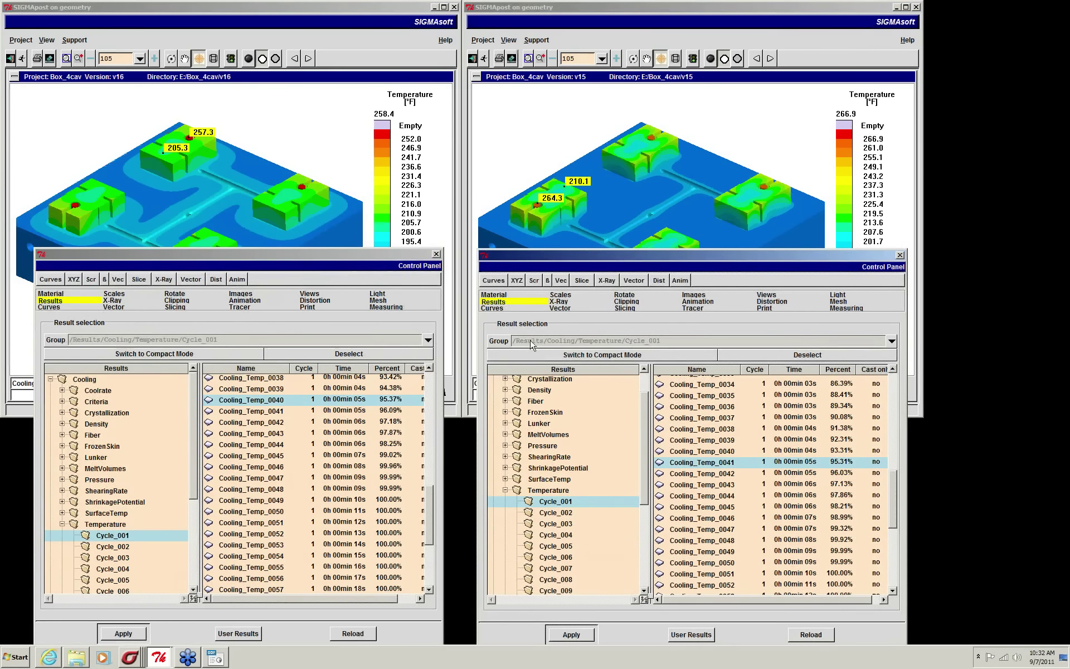
click(563, 246)
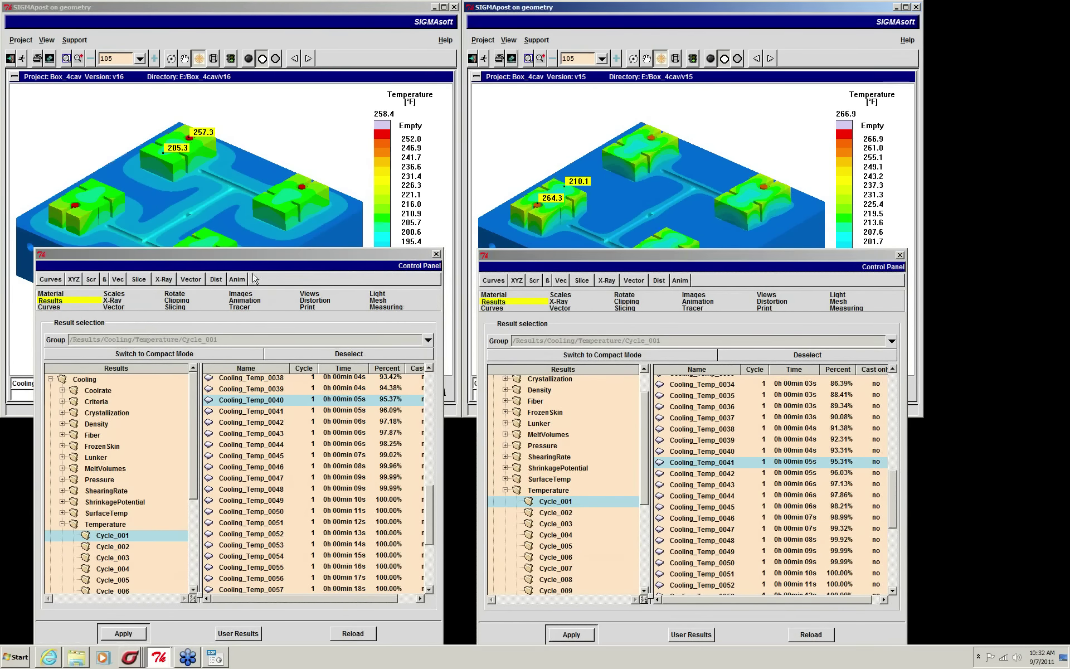
click(325, 163)
click(523, 163)
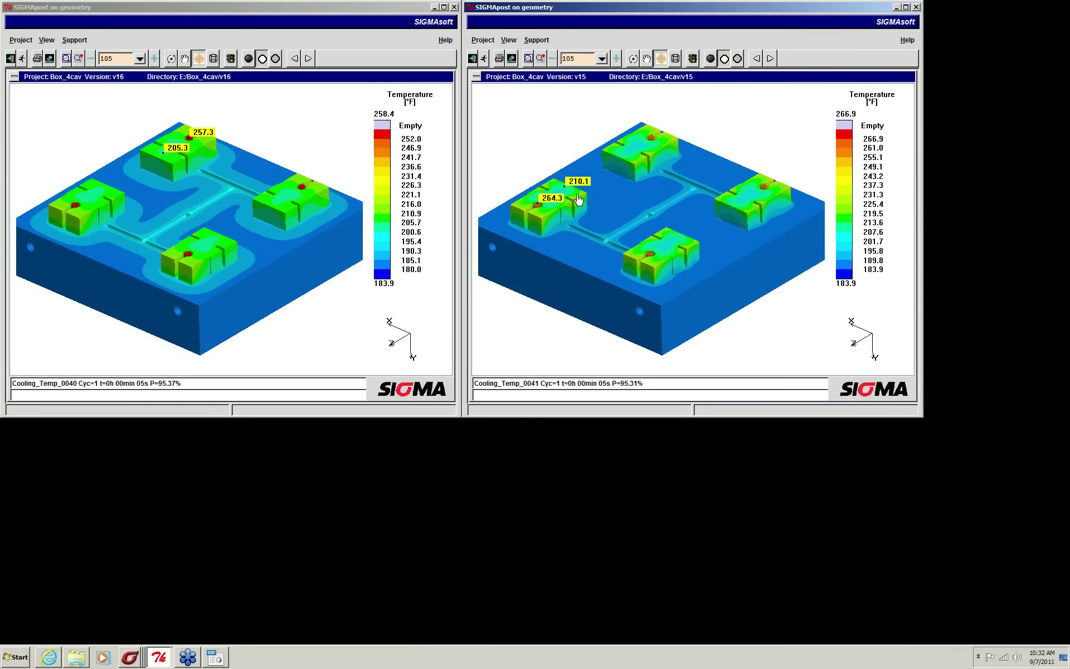
- Erase the temperature labels on the v16 rear insert and probe the pin and top surface of the insert matching the v15 labels
click(202, 140)
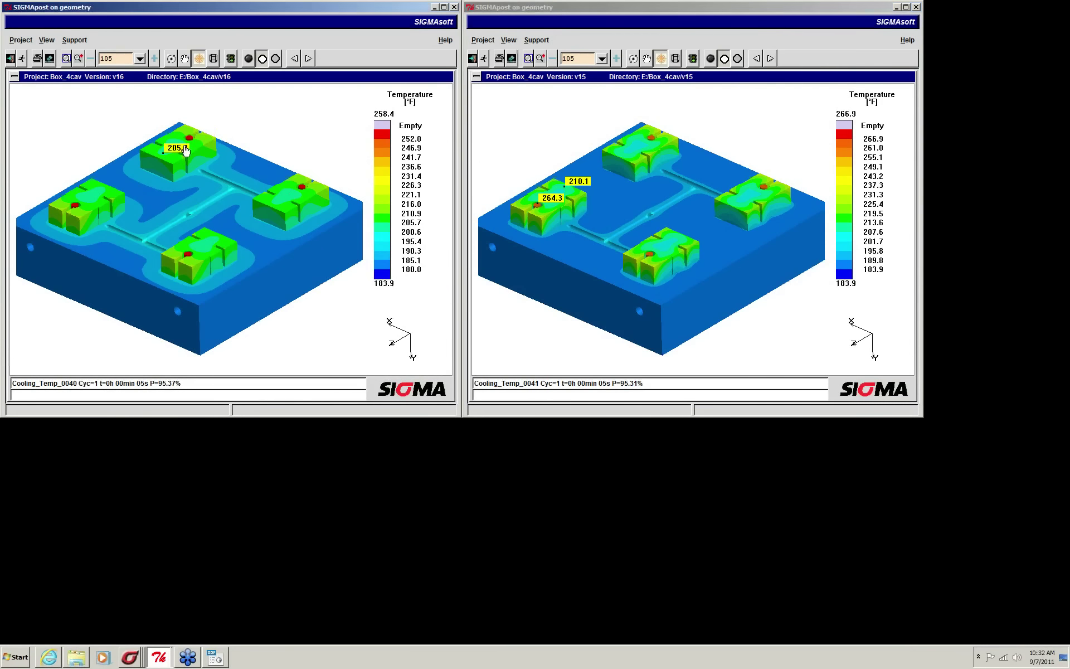
click(75, 204)
click(102, 187)
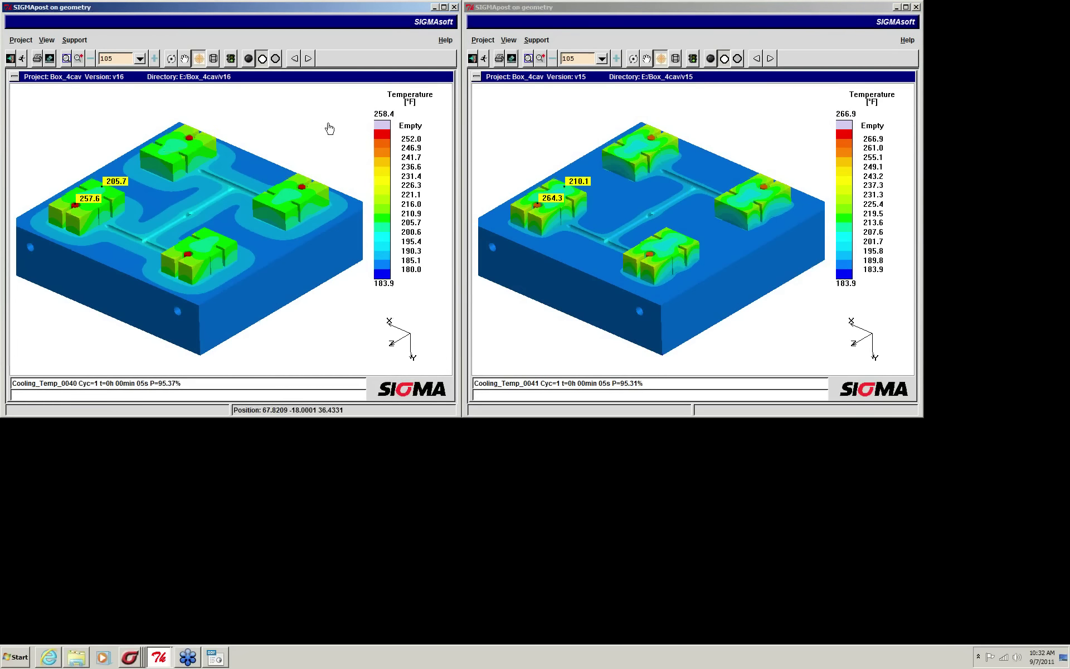
- Erase all temperature labels from the v16 and v15 molds
click(111, 189)
click(112, 188)
click(581, 186)
click(580, 185)
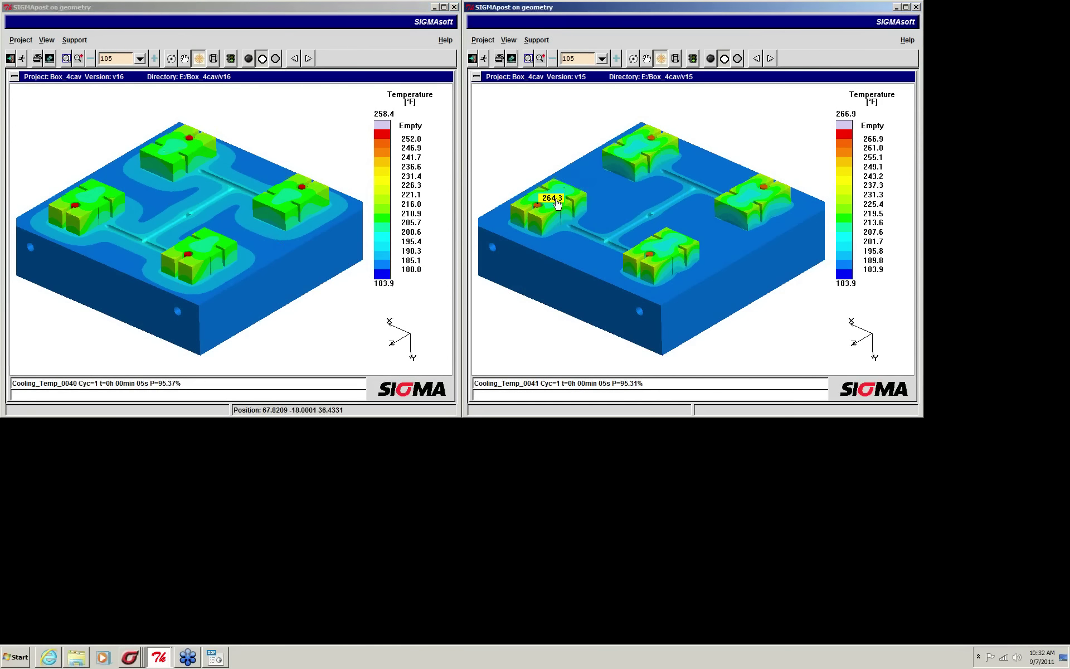
click(552, 199)
- Activate slicing in the X direction on the v16 mold and move the cut to slice 46
mouse_move(158, 660)
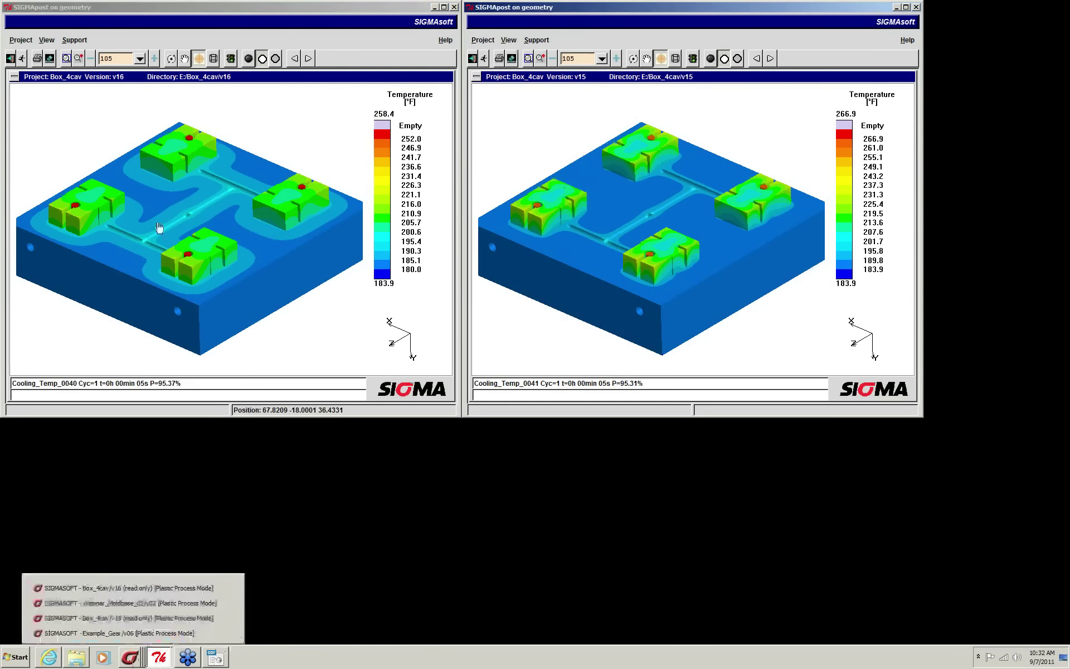
click(100, 577)
click(139, 280)
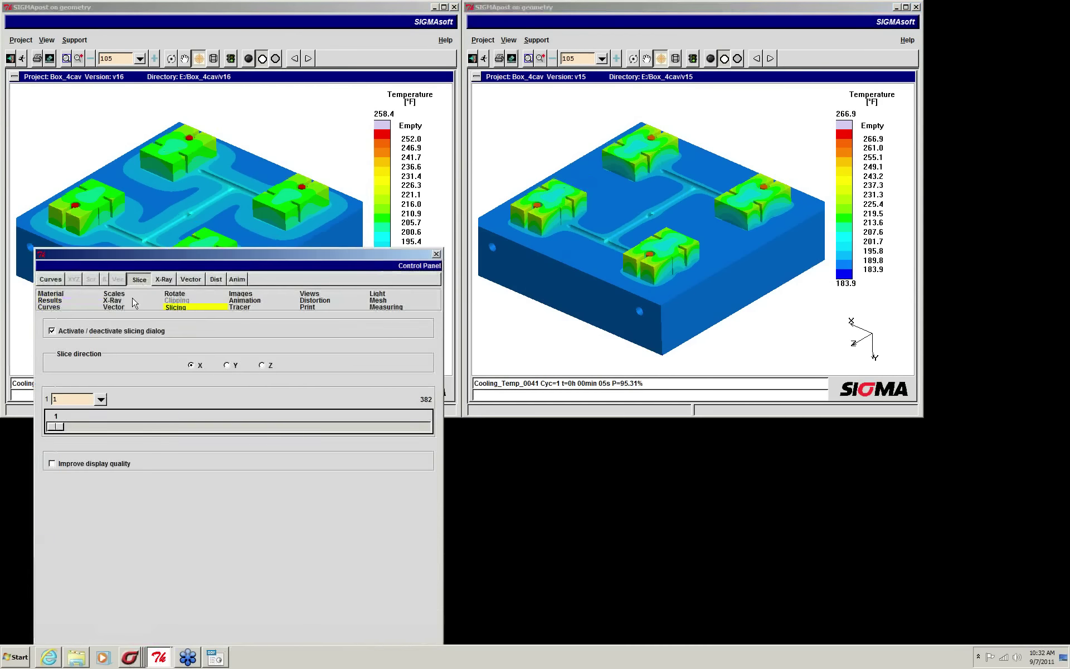
drag(54, 427, 99, 429)
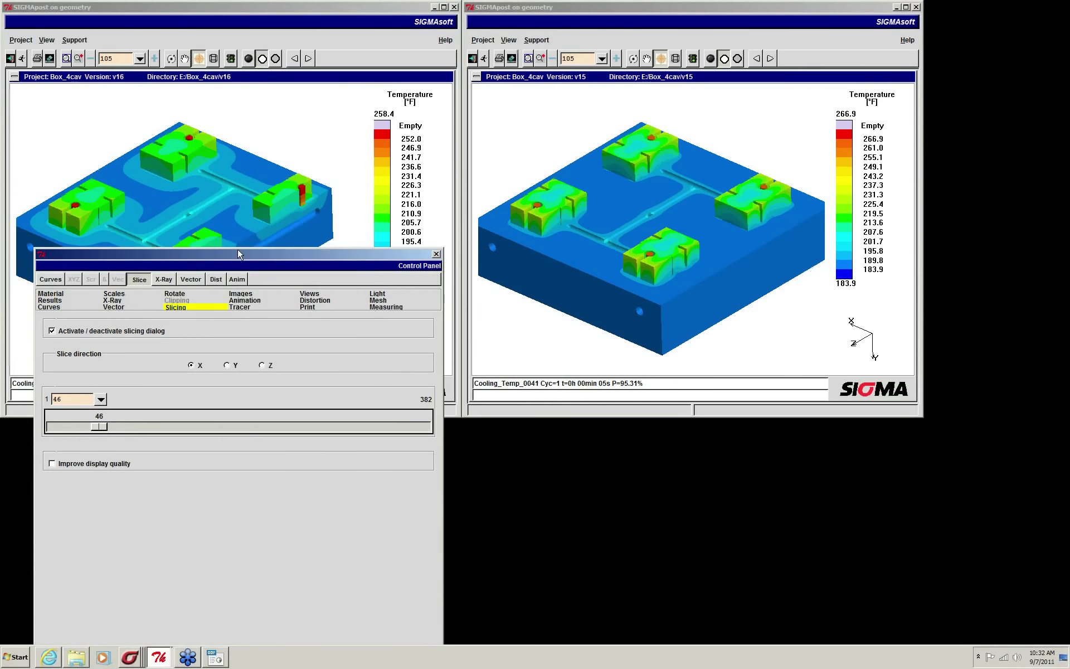
click(239, 205)
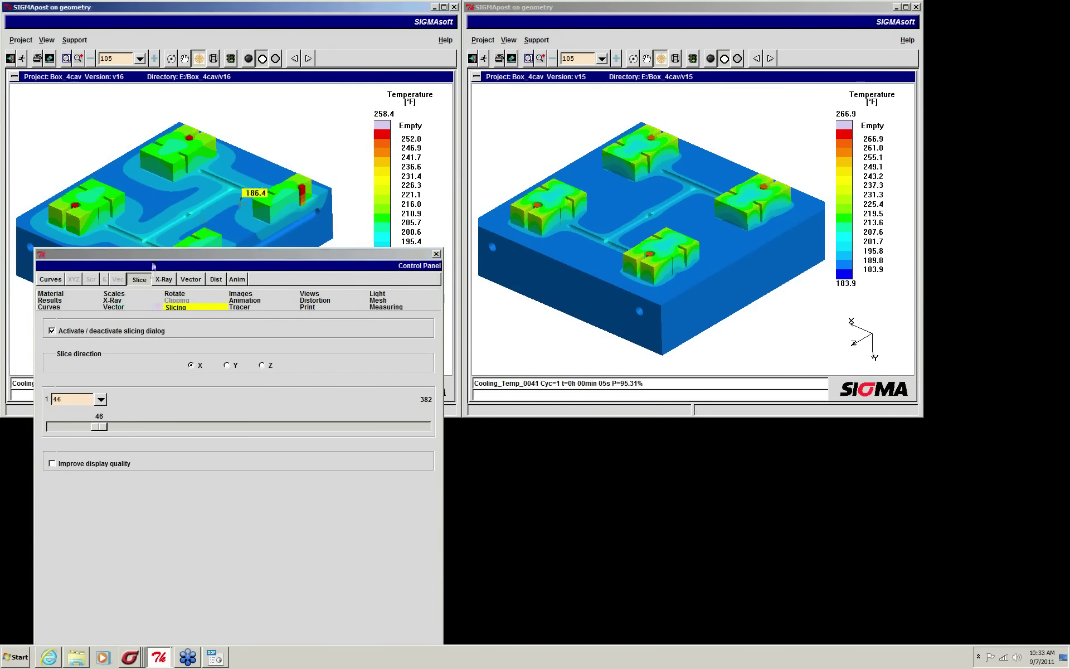
- Move the v16 control panel clear of its model view and shift the X-direction cut to slice 51
drag(157, 254, 157, 429)
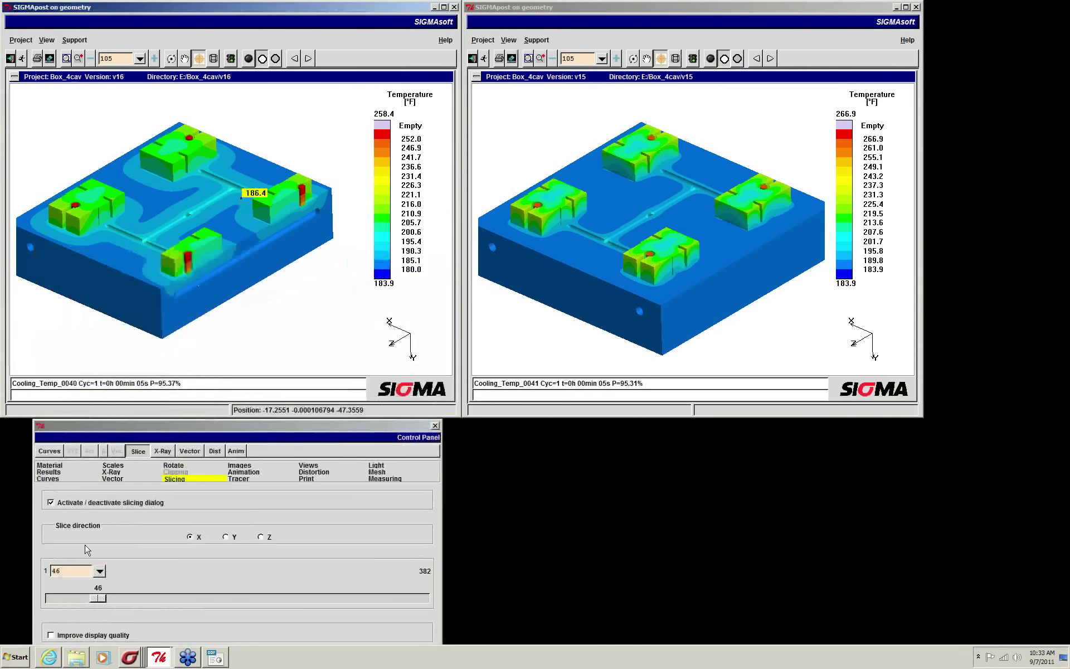
click(105, 600)
mouse_move(108, 601)
mouse_down()
mouse_move(148, 603)
mouse_move(100, 607)
mouse_up()
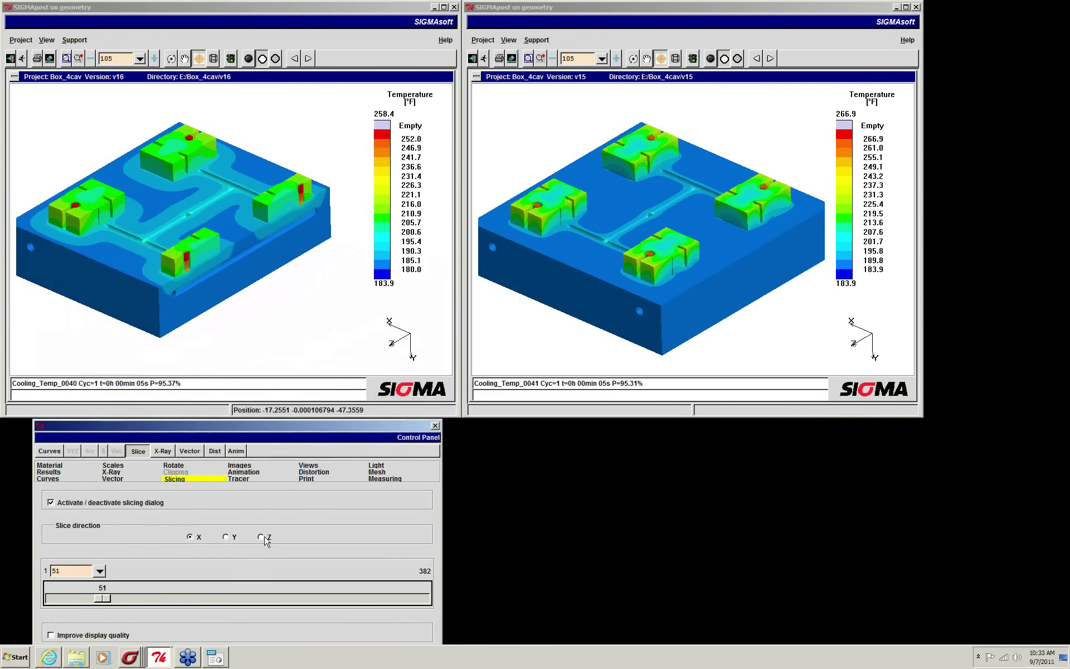
- Switch the v16 mold's slice direction to Y and step the cut through slice 164 to slice 156
click(226, 536)
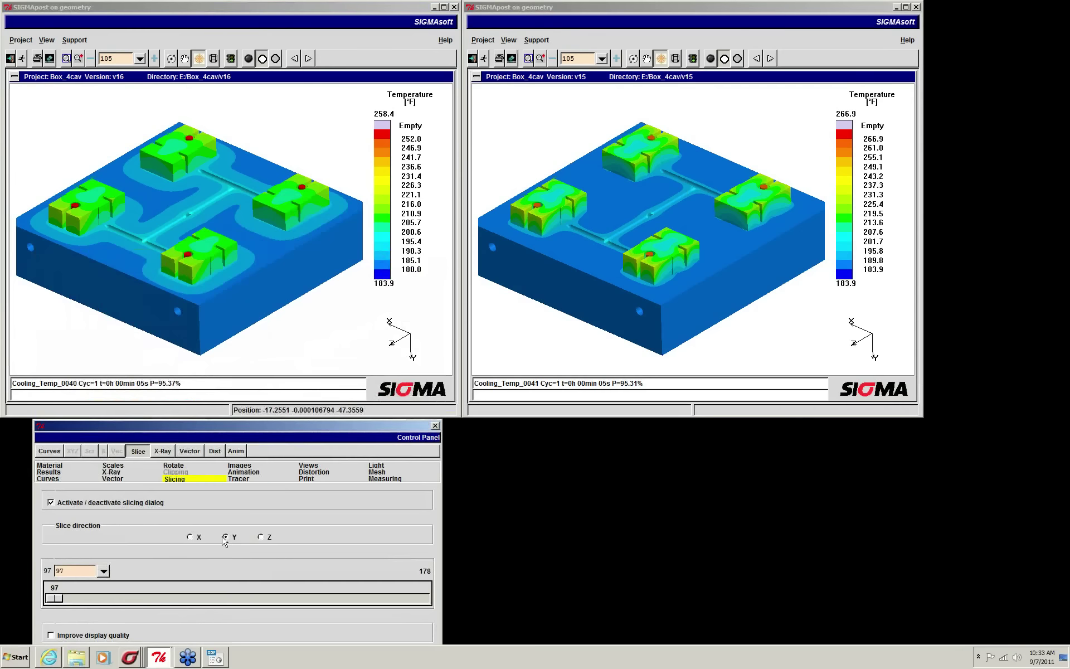
drag(54, 598, 362, 606)
click(184, 306)
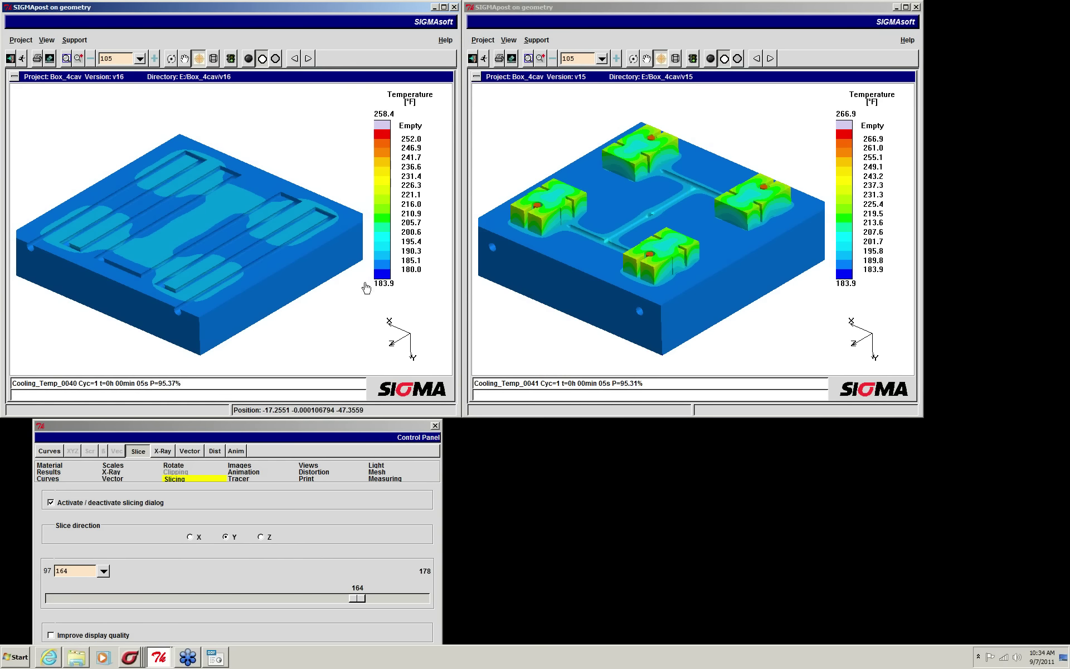
drag(359, 600, 322, 600)
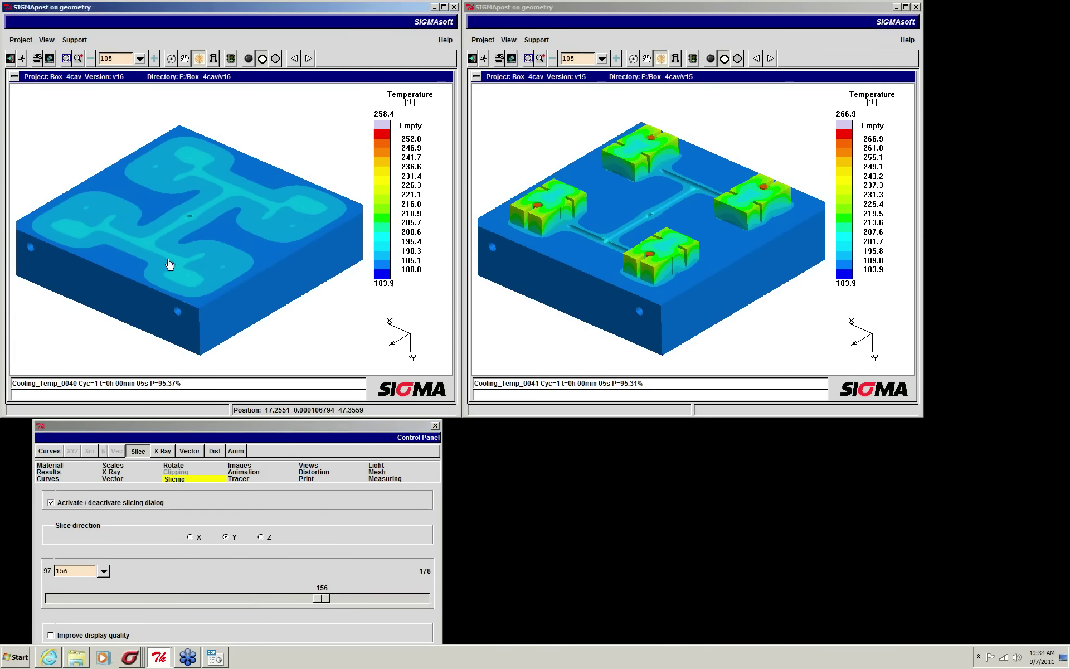
- Activate slicing on the v15 mold, place its control panel below the model view, and cut in the Z direction at slice 36
double_click(685, 190)
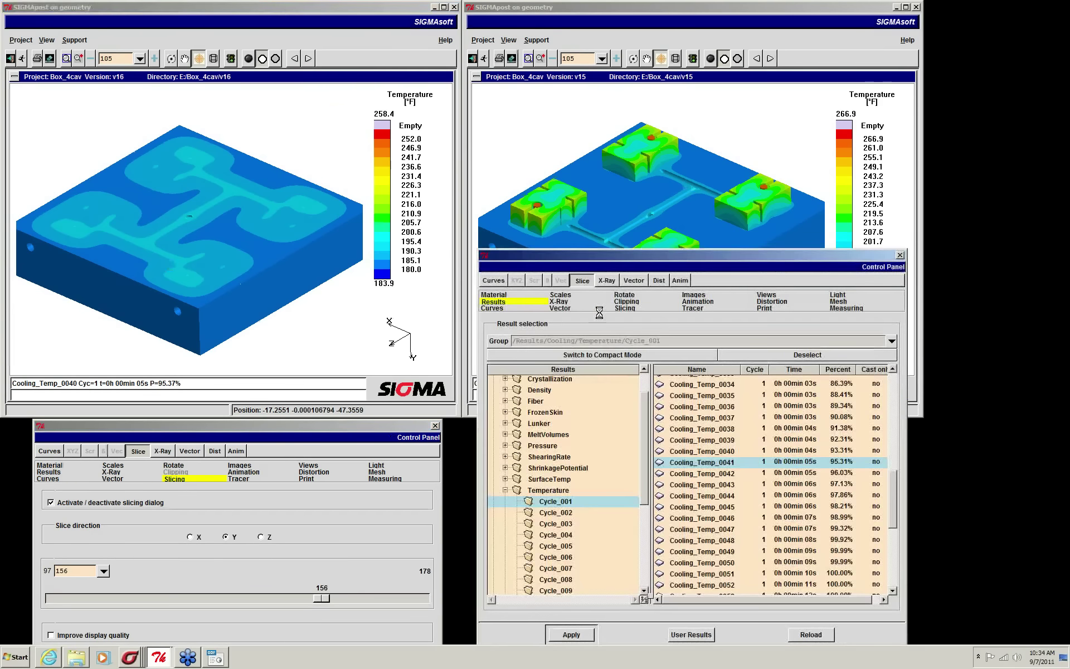
click(717, 367)
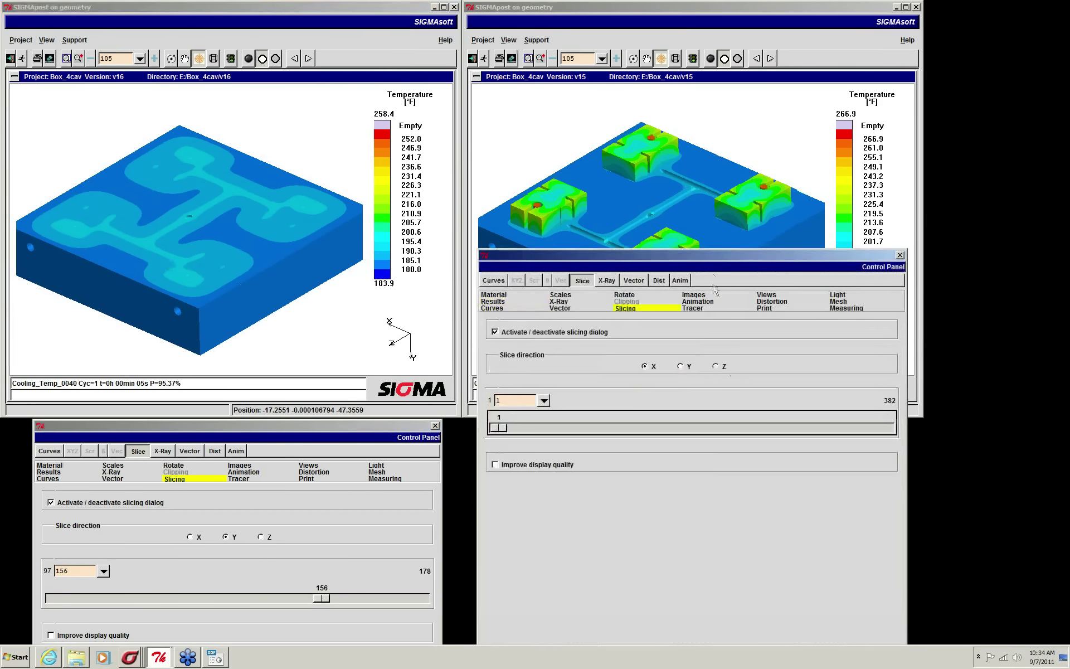
drag(712, 257, 709, 429)
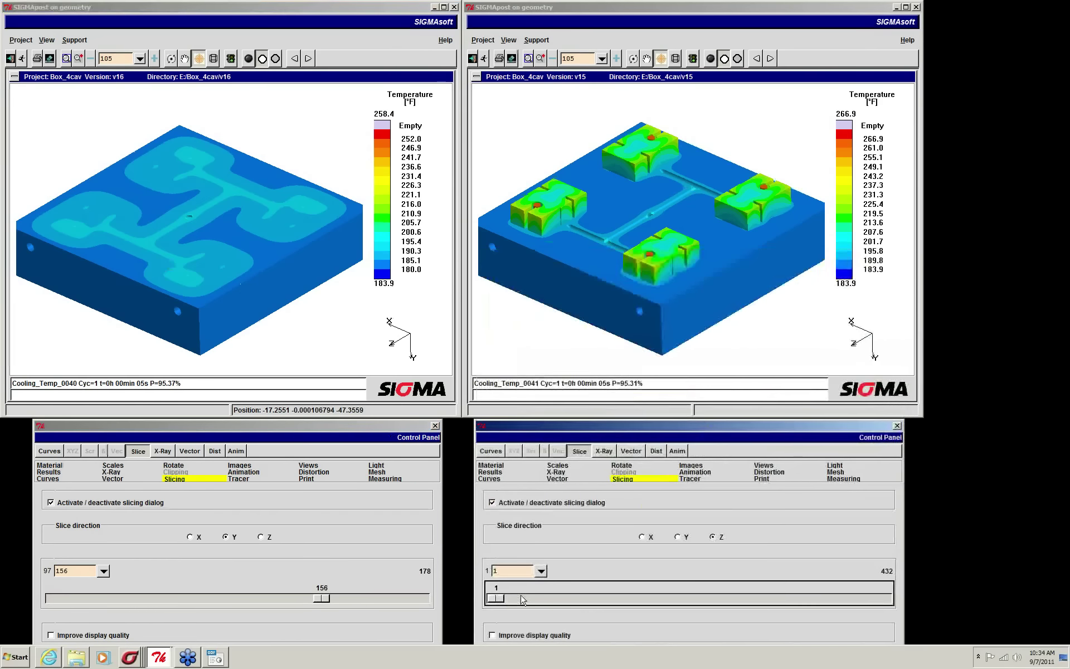
click(496, 598)
click(531, 602)
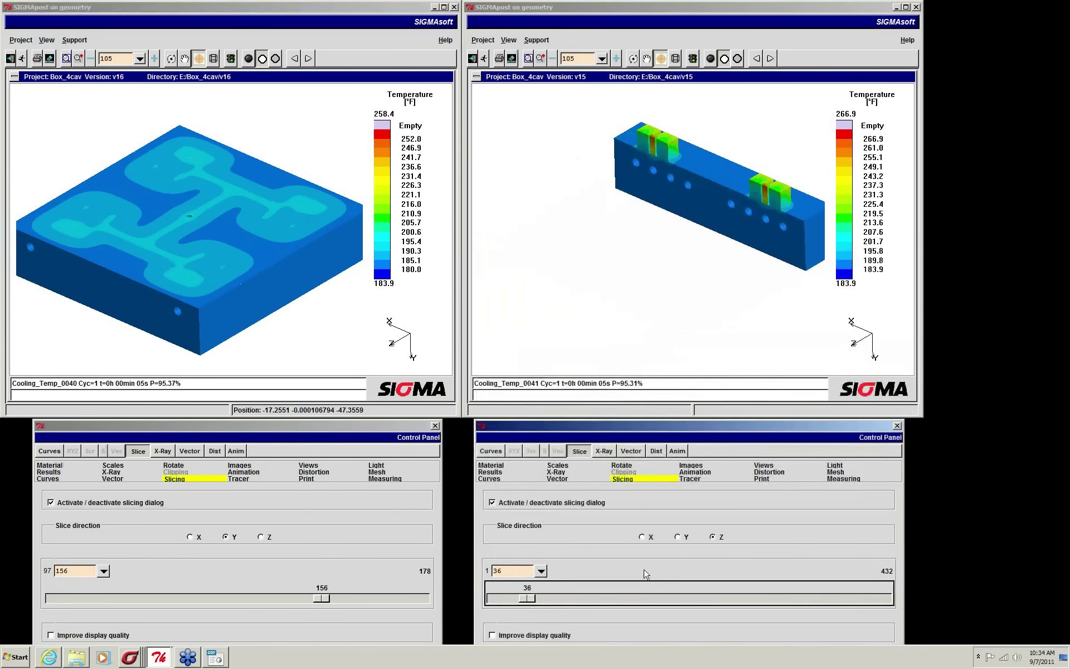
- Switch the v15 mold's slice direction to Y and move the cut to slice 156 to match the v16 mold
click(678, 537)
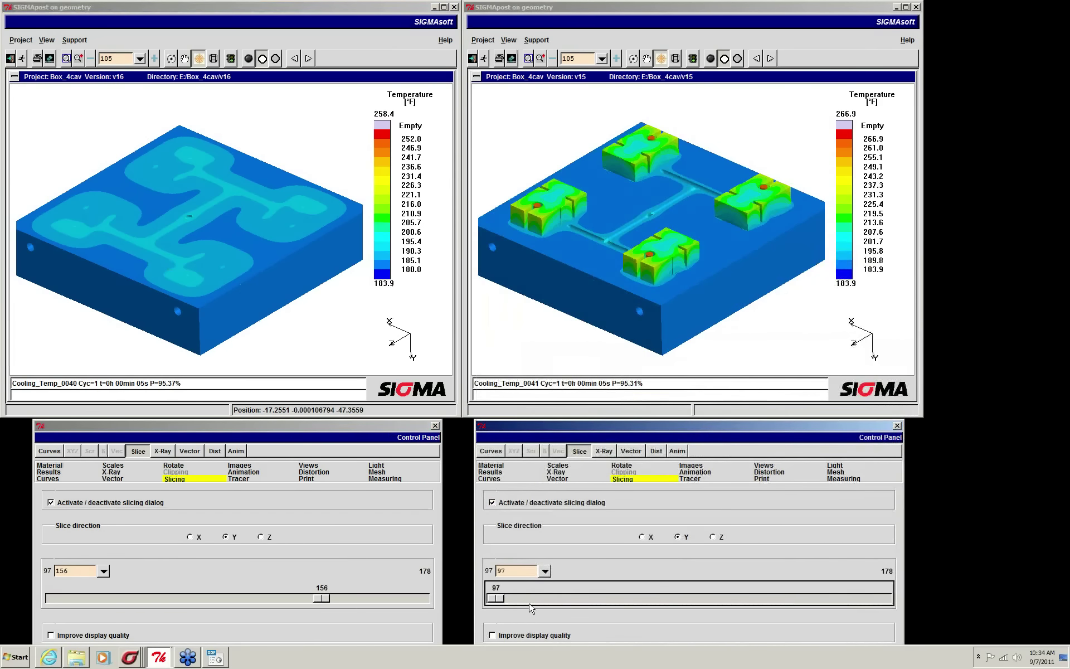
drag(531, 602, 776, 621)
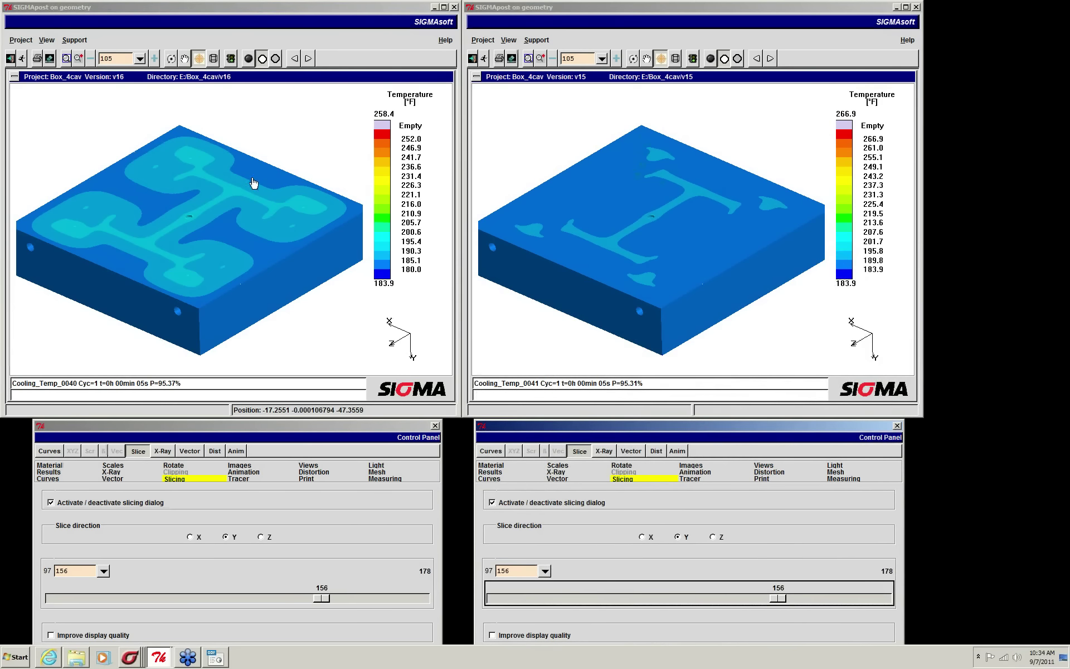
click(705, 224)
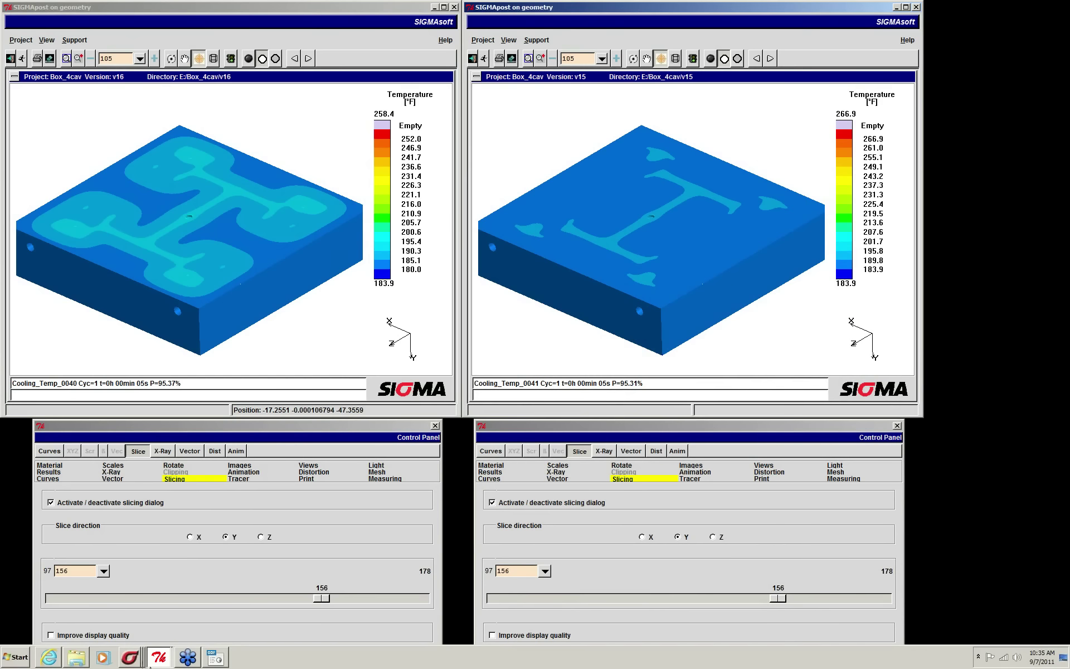
mouse_move(132, 662)
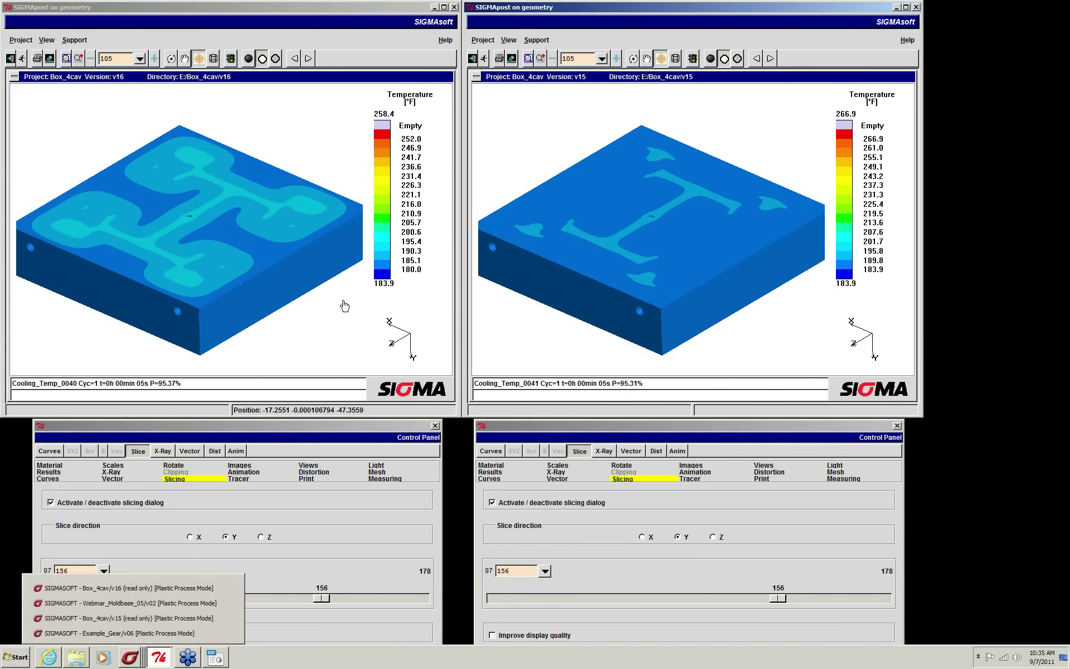